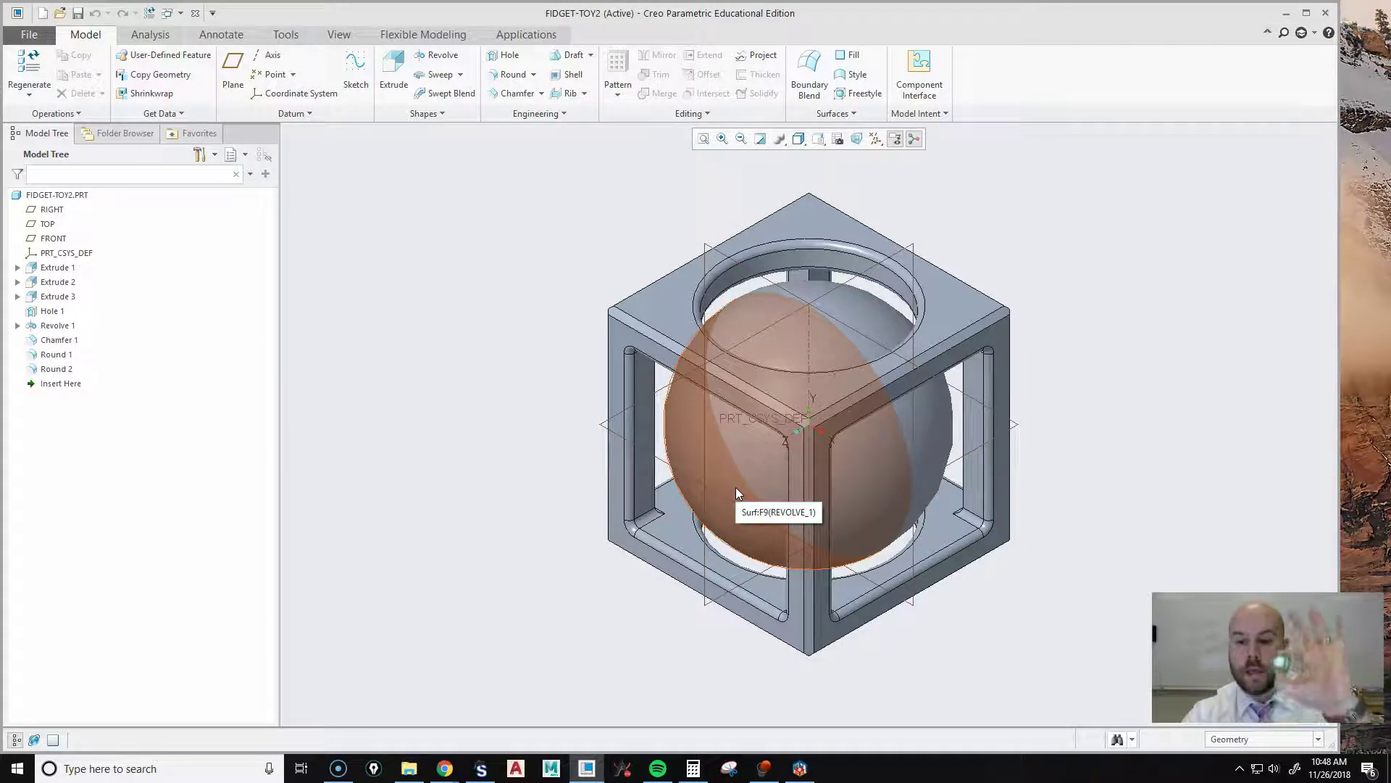
Step: Create a new solid part named TIER2 using the default template
click(713, 500)
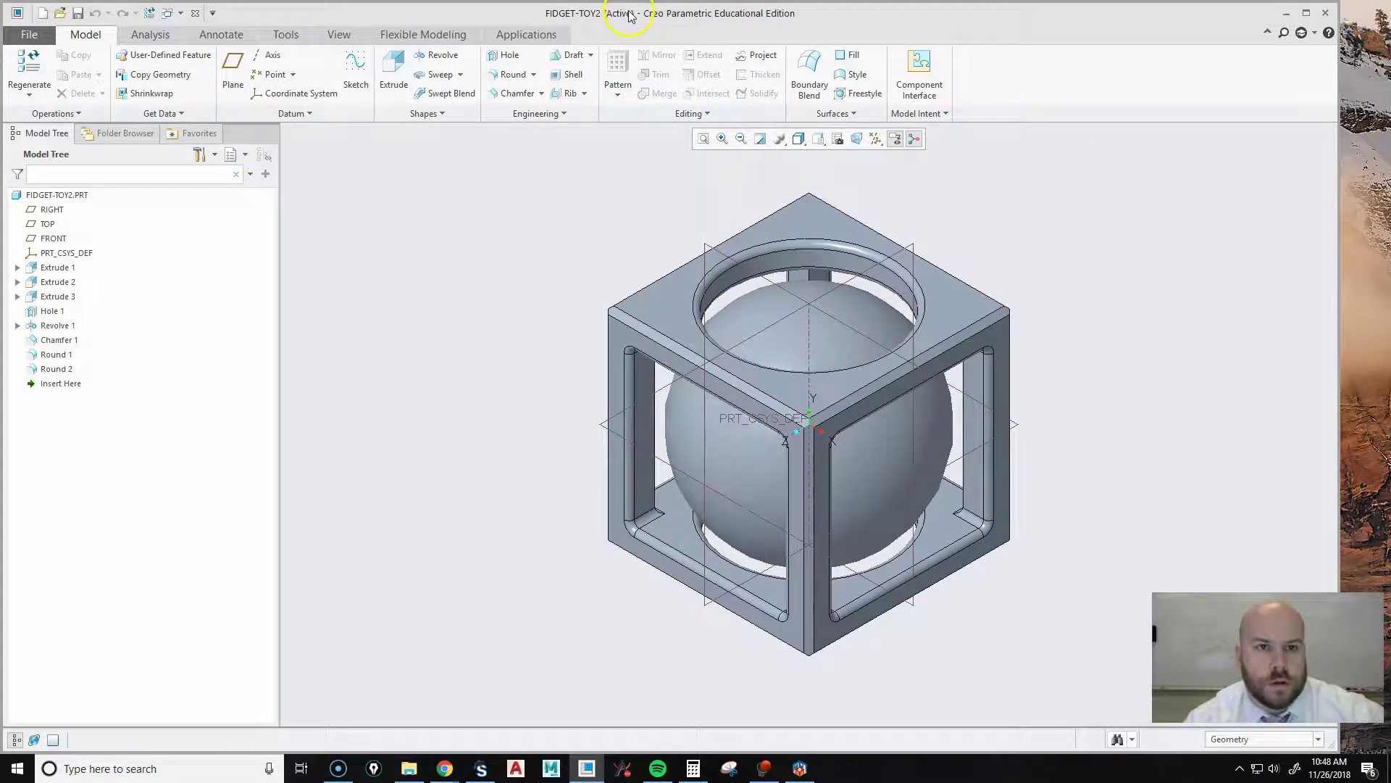
click(29, 36)
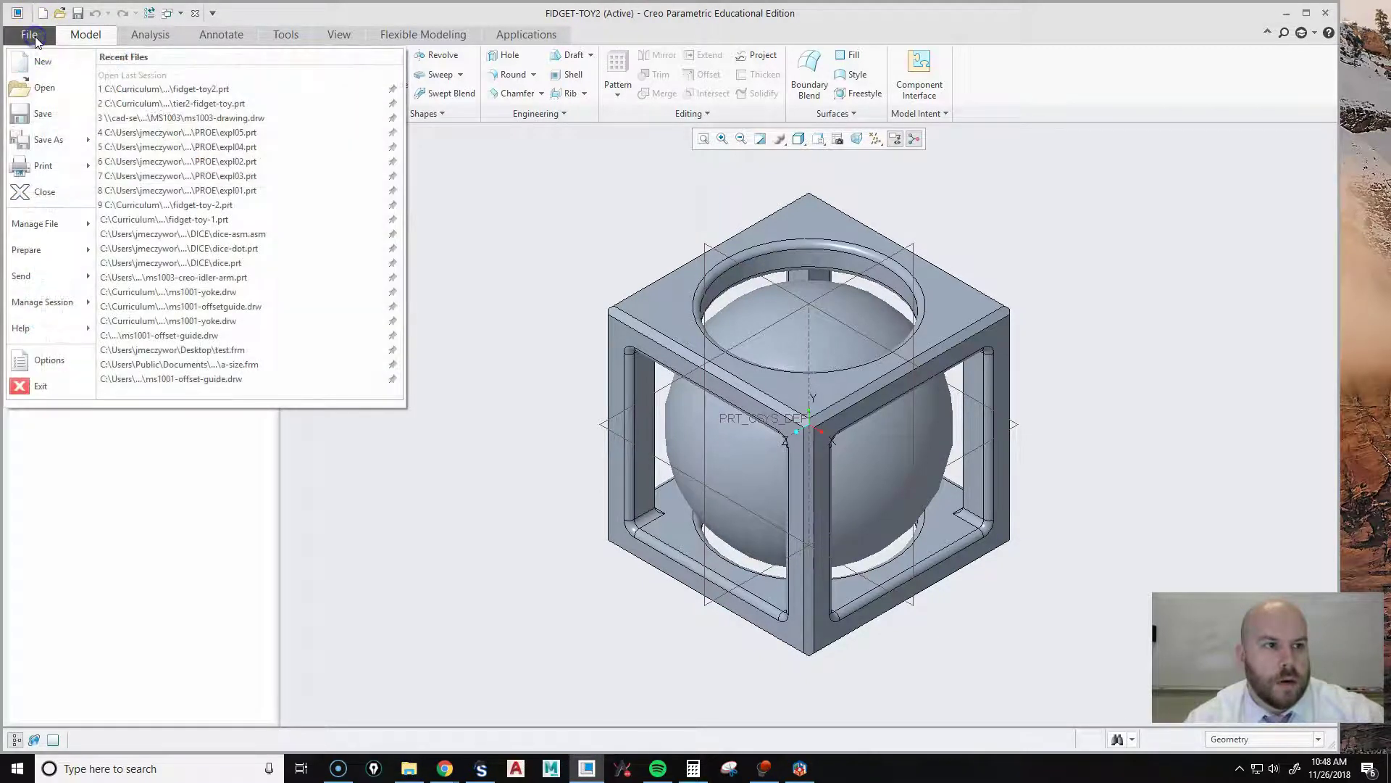
click(41, 63)
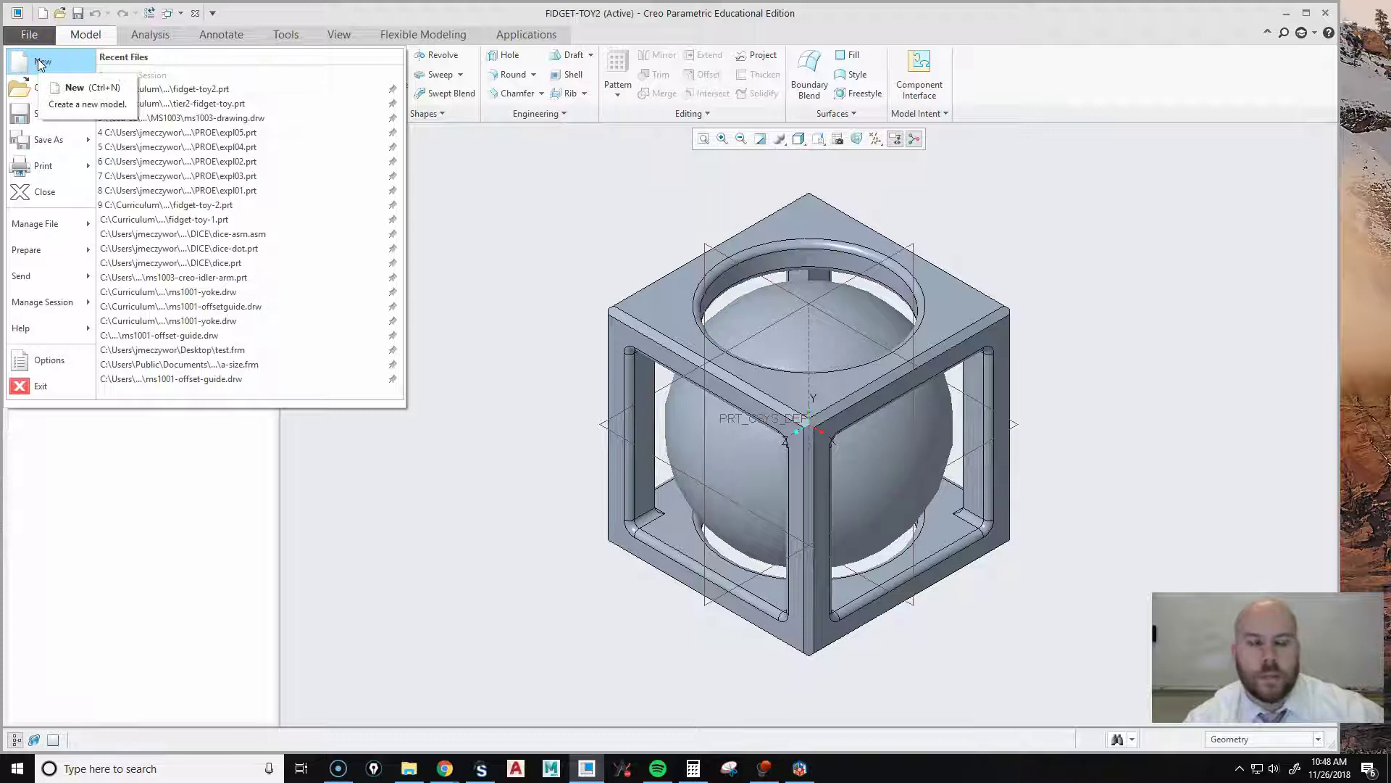
click(697, 431)
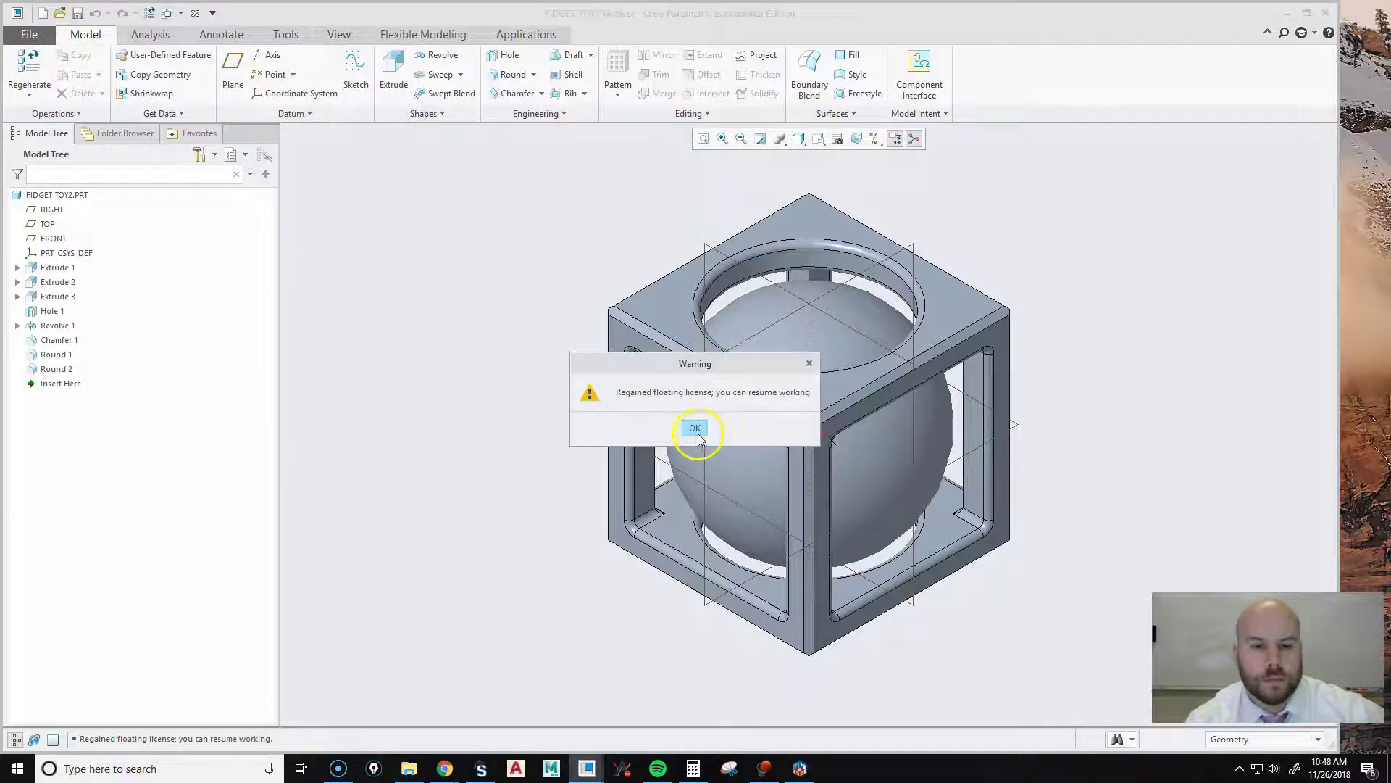
click(673, 460)
drag(684, 461, 576, 455)
text(TIER2)
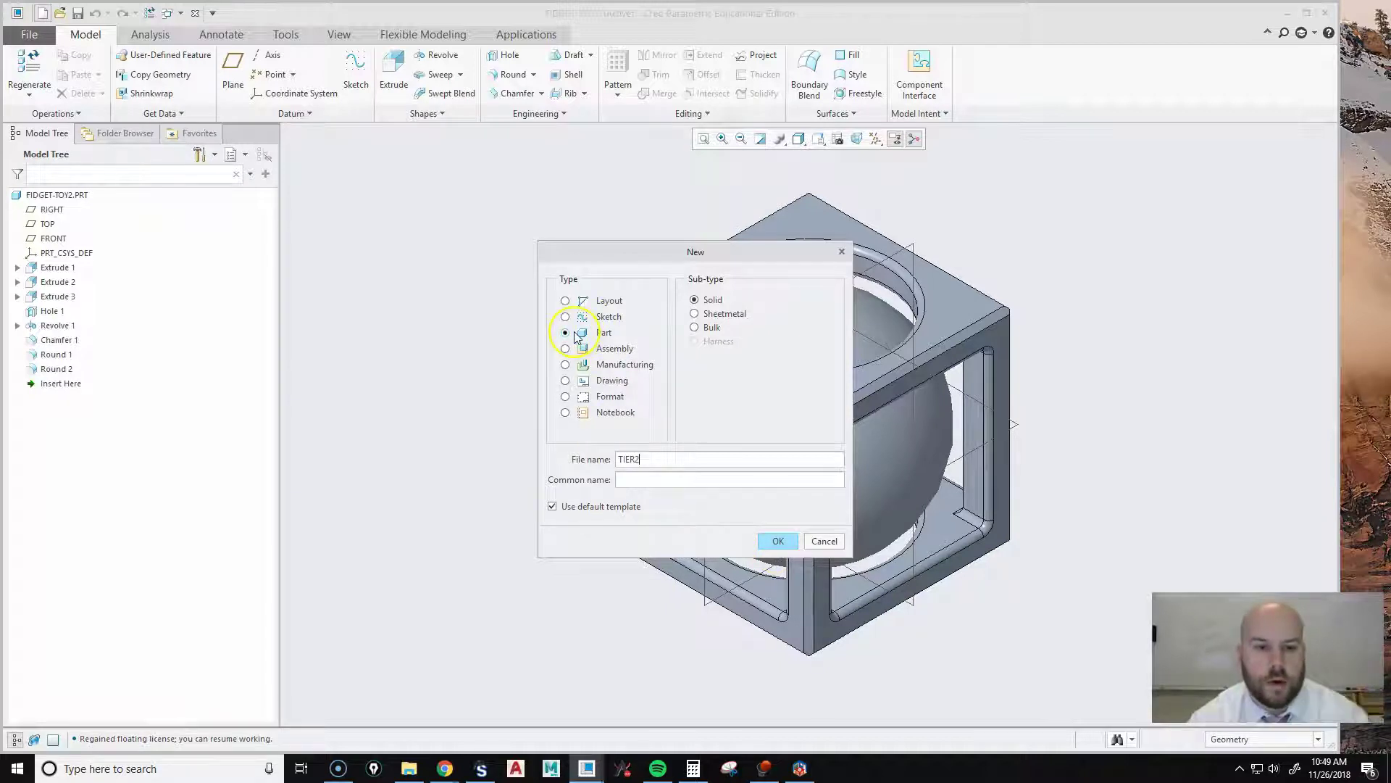
click(772, 540)
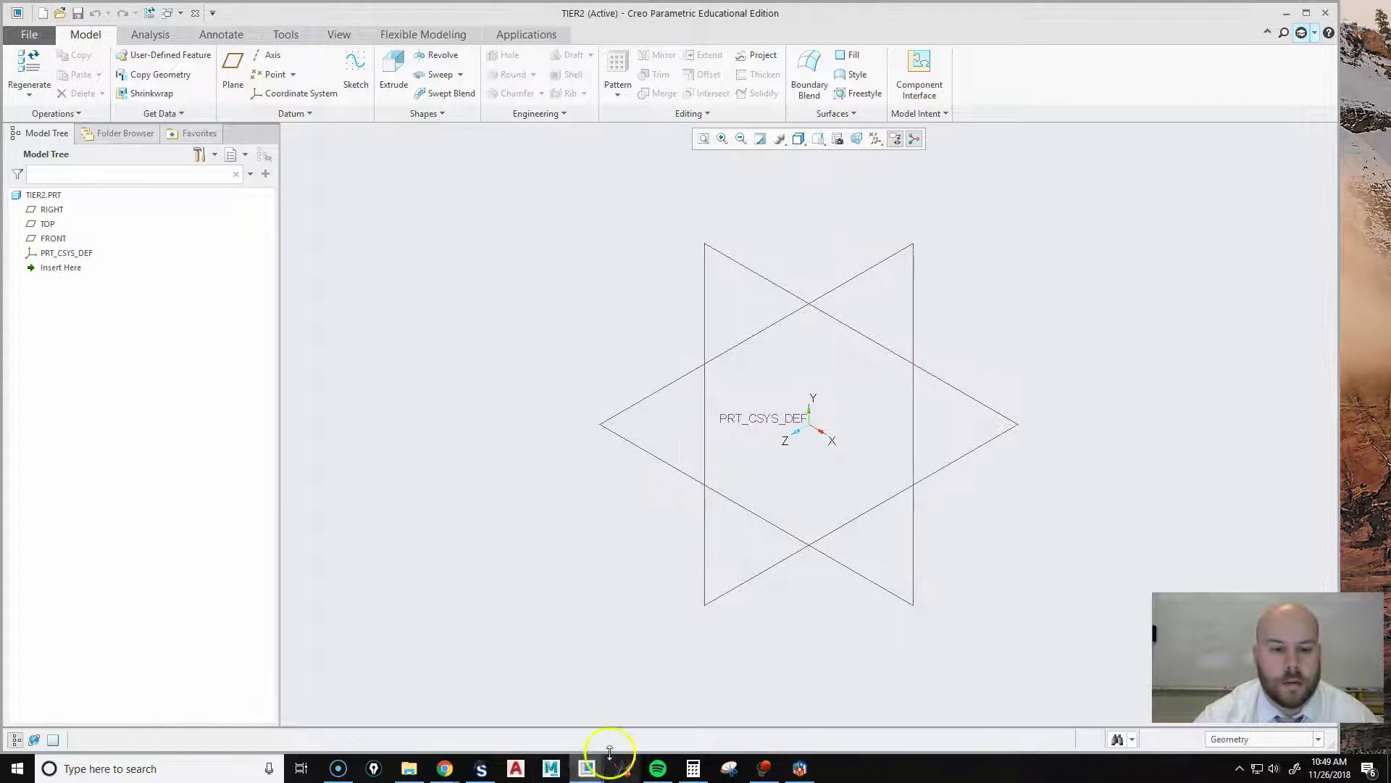
Step: Look at the open FIDGET-TOY2 model for reference and return to the TIER2 part
mouse_move(588, 770)
click(487, 700)
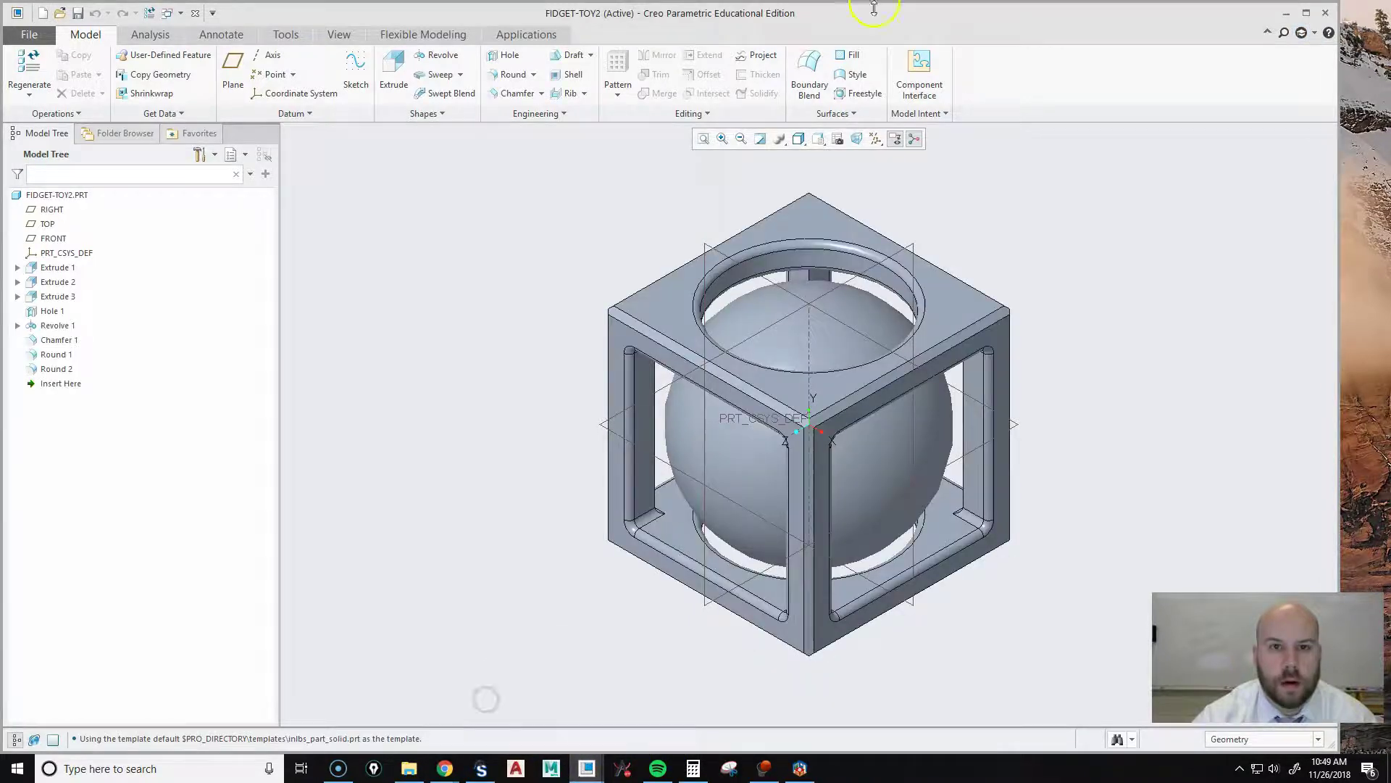
key(alt+Tab)
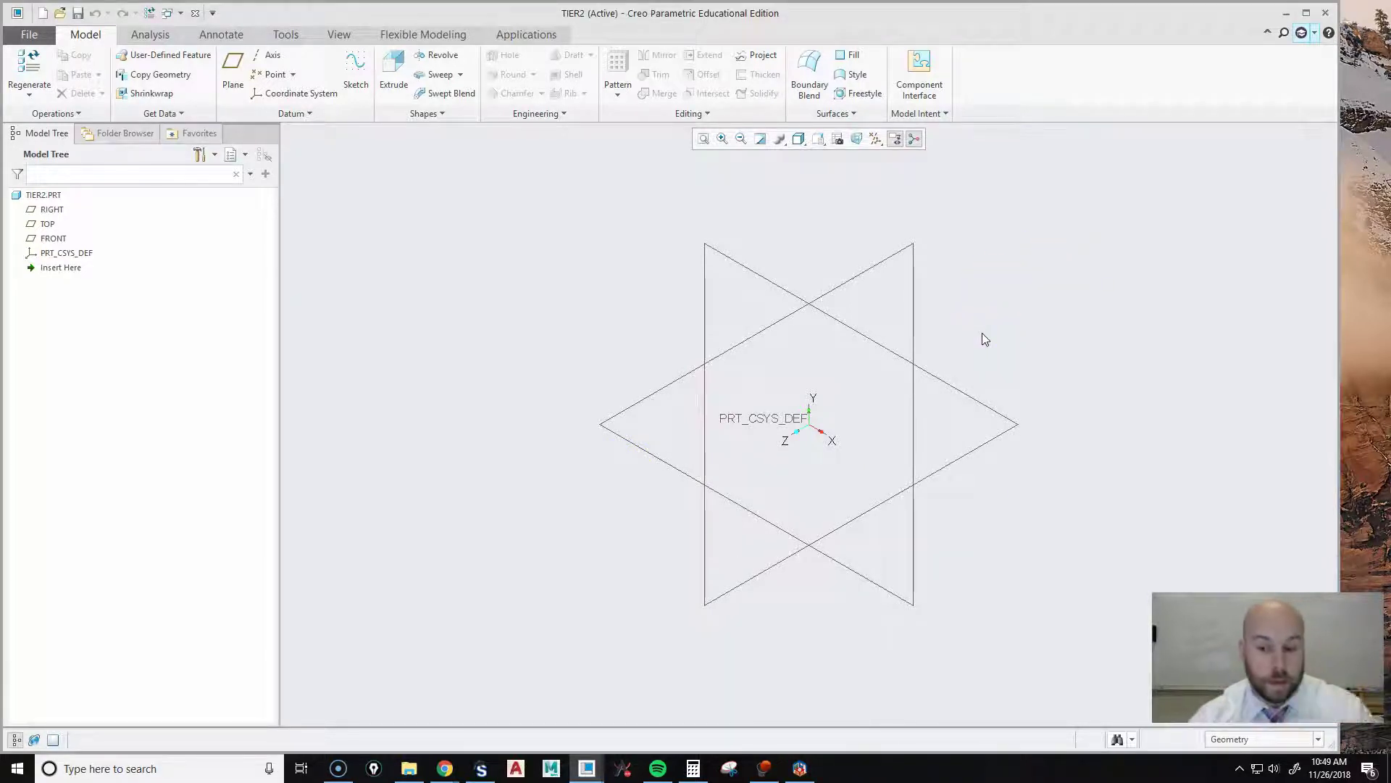
click(1012, 330)
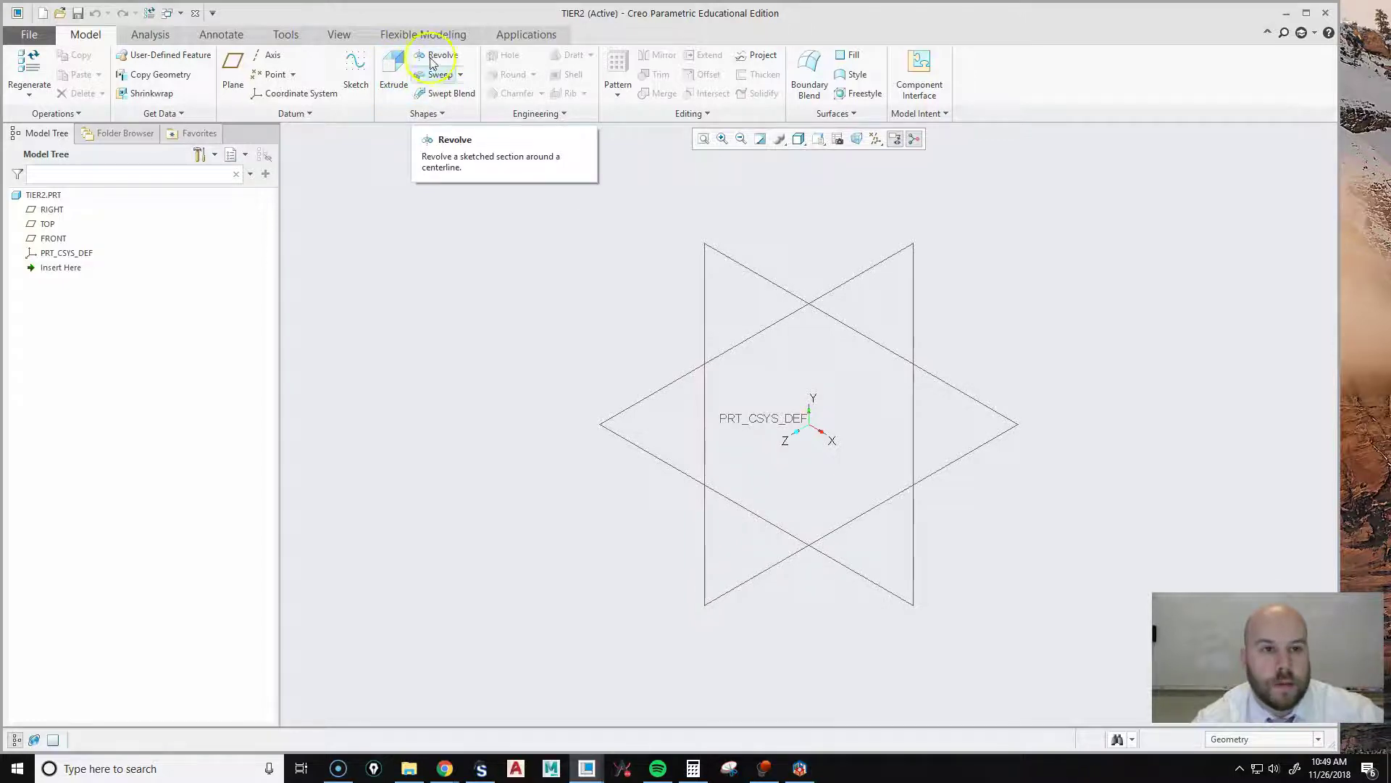
Step: Start an Extrude feature and make sure display of all datum types is turned on
click(828, 418)
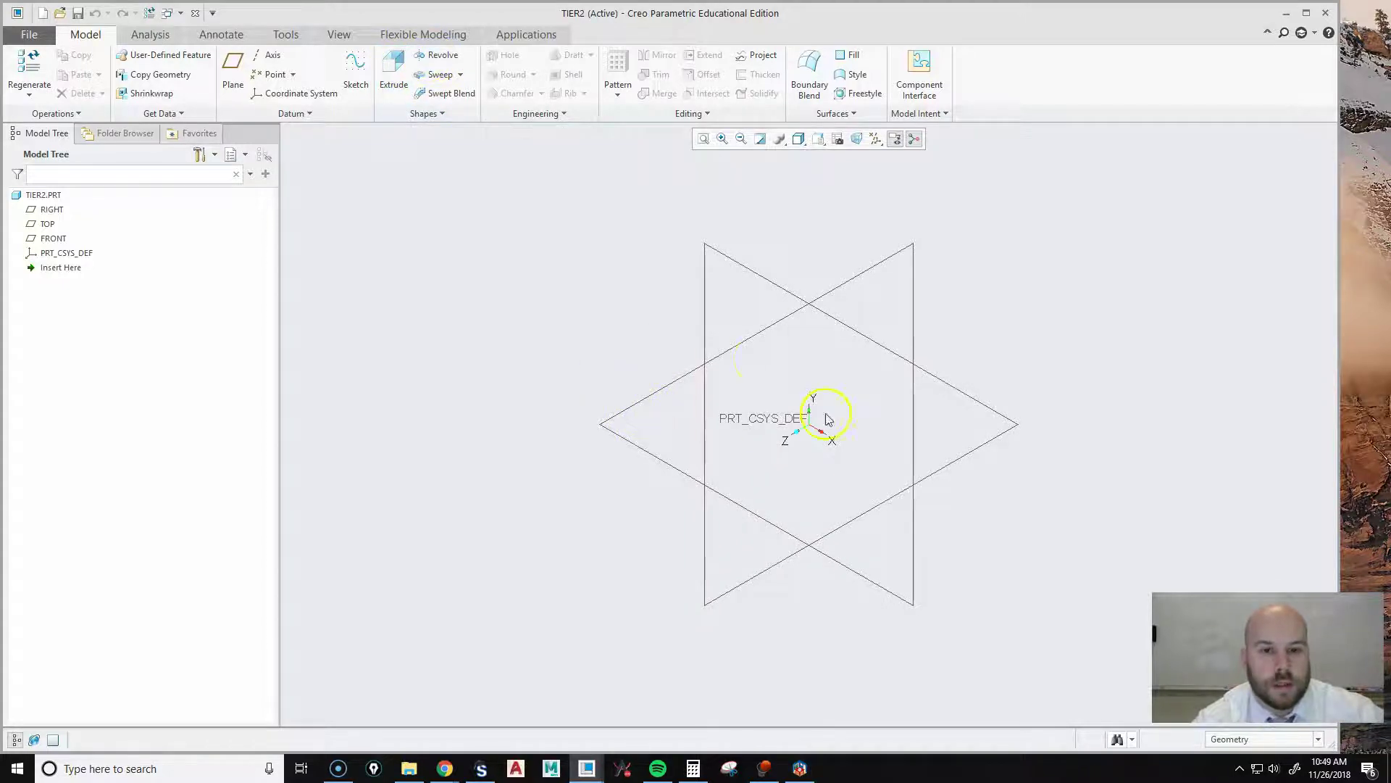
click(389, 77)
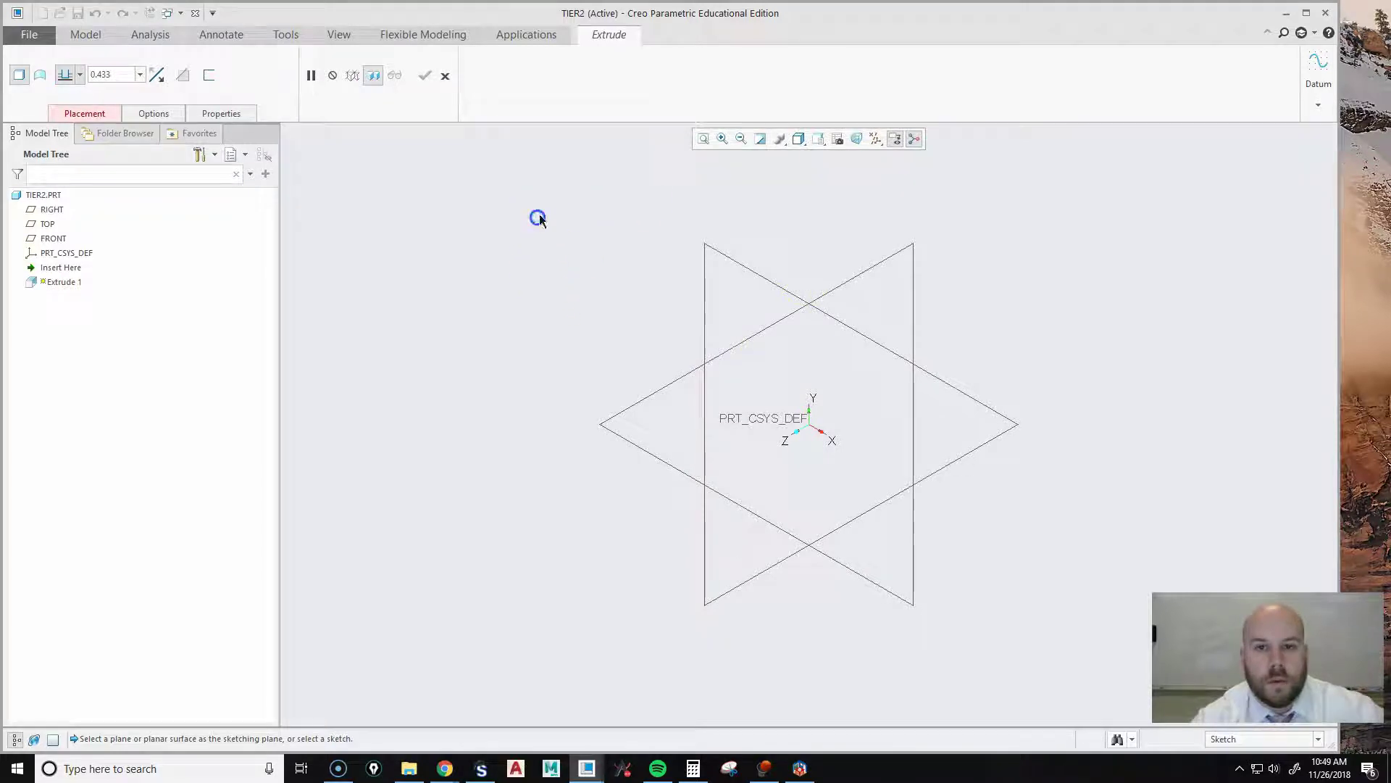
click(876, 141)
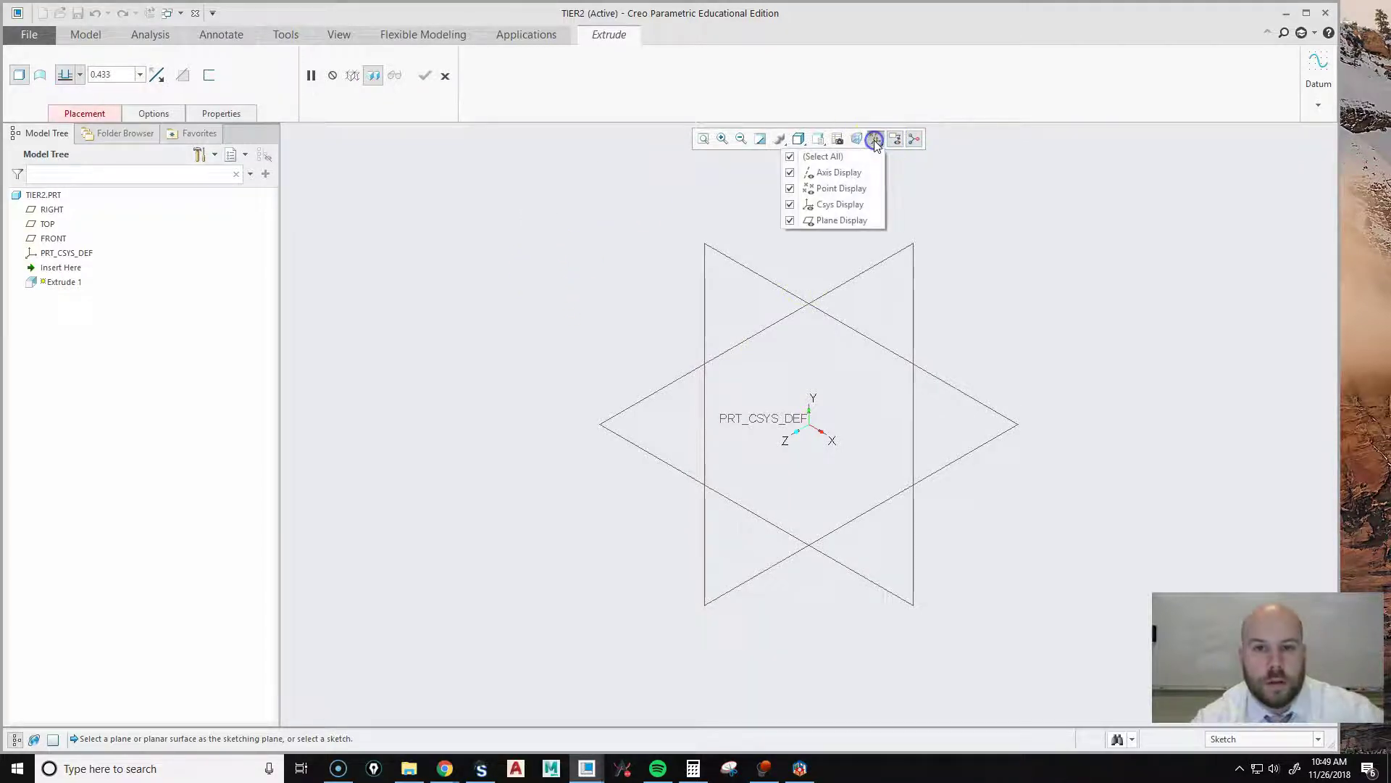
click(875, 141)
click(875, 141)
click(793, 158)
click(793, 158)
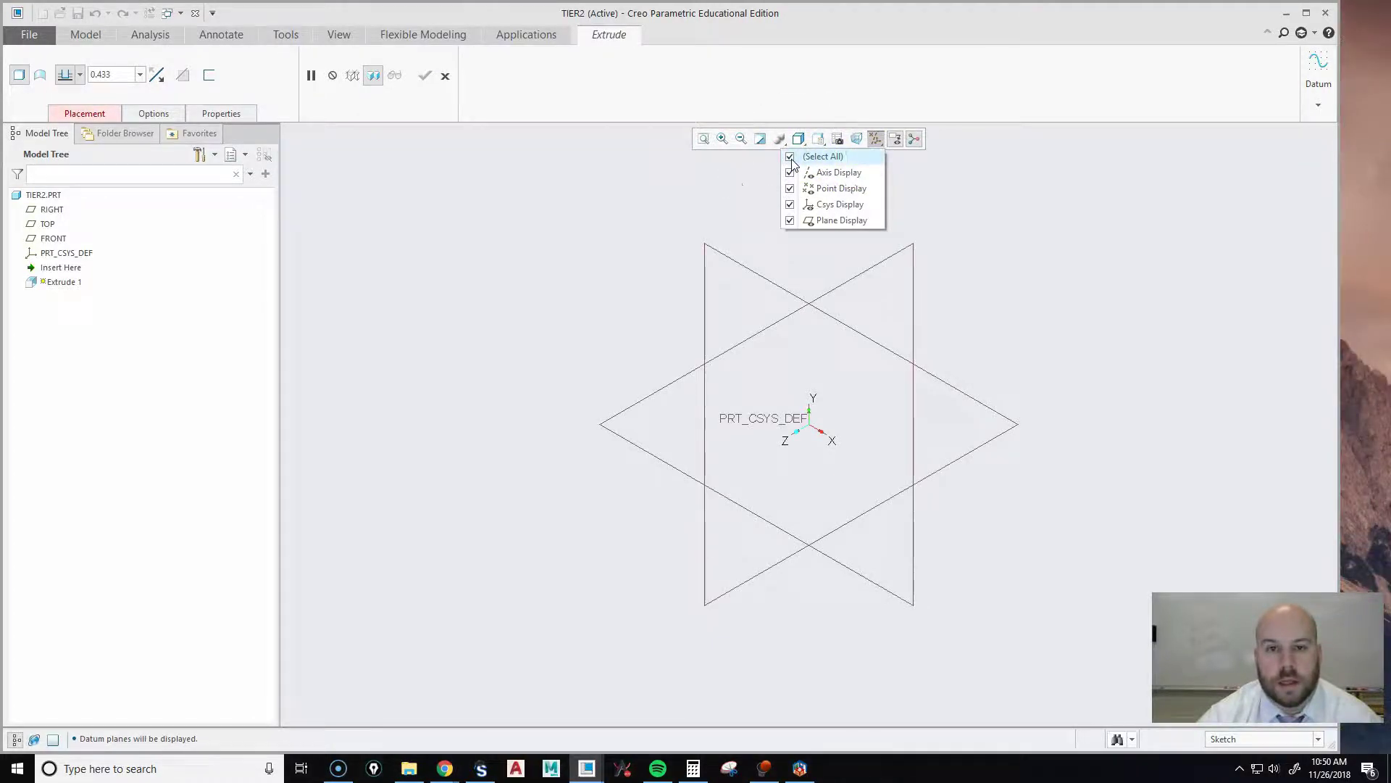
click(488, 317)
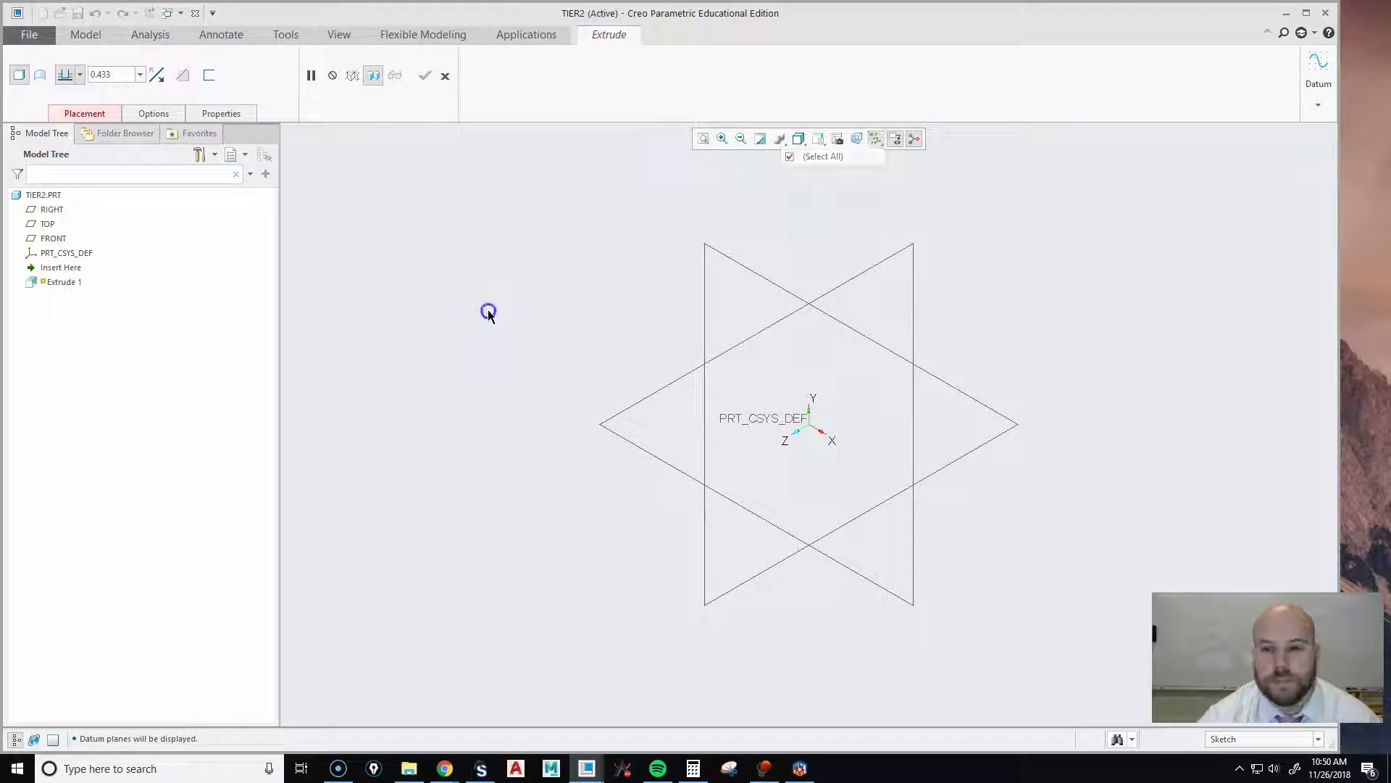
Step: Set the model view to the standard orientation
click(818, 141)
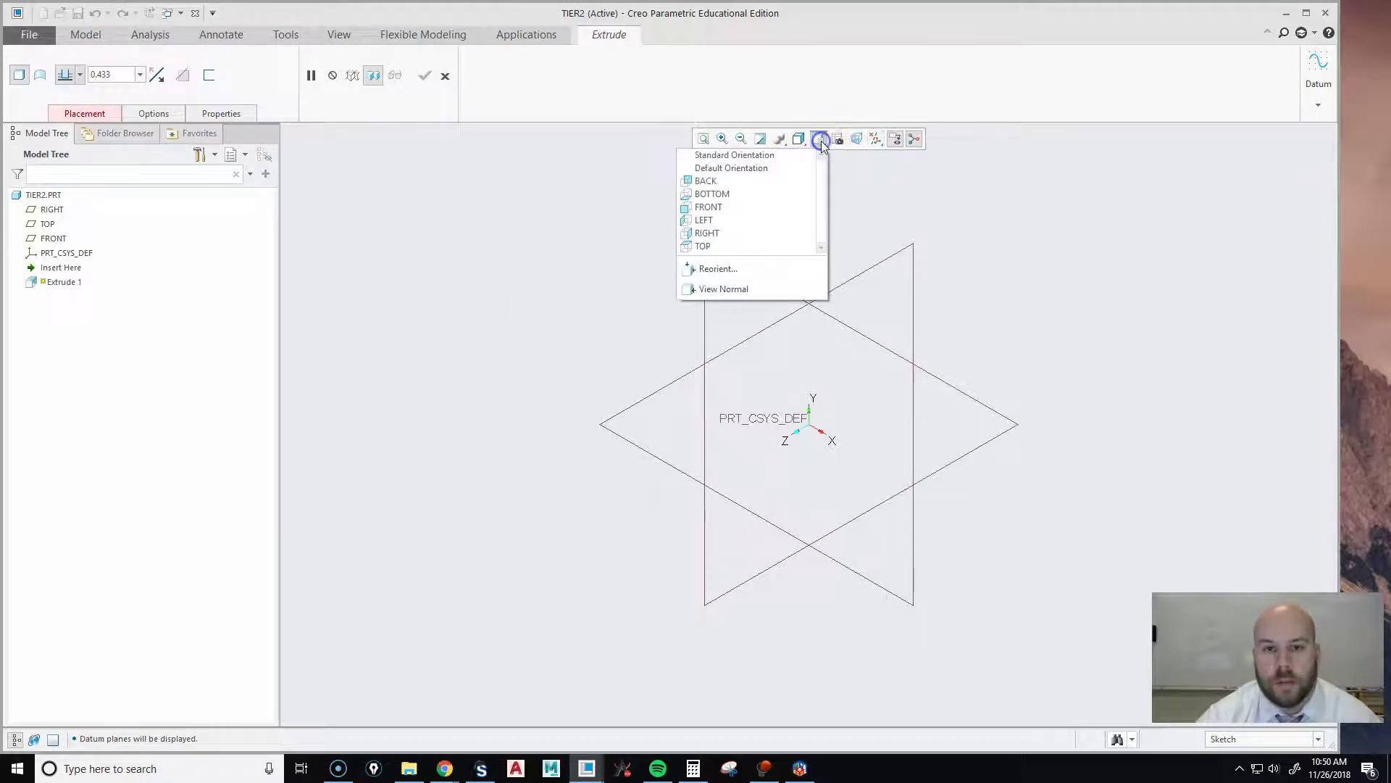
click(820, 141)
click(819, 141)
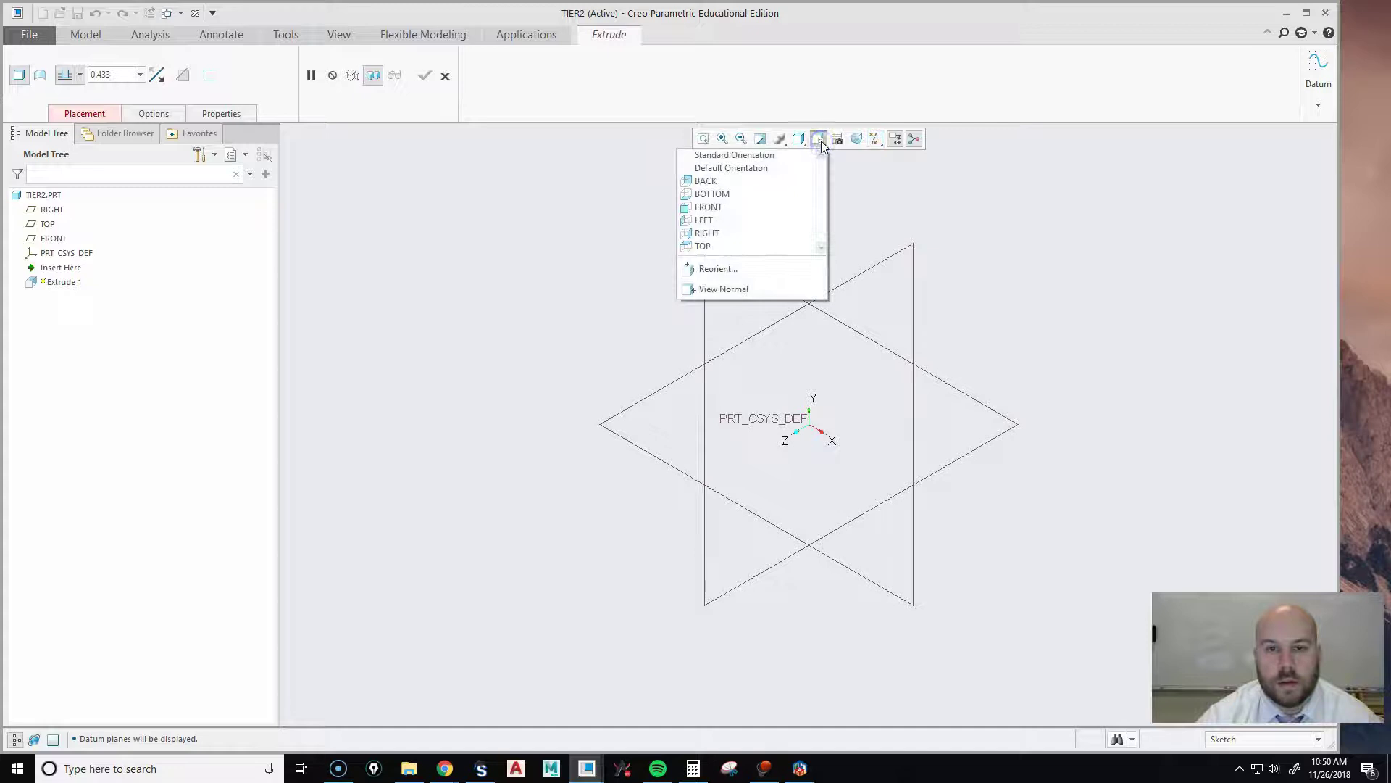
click(761, 163)
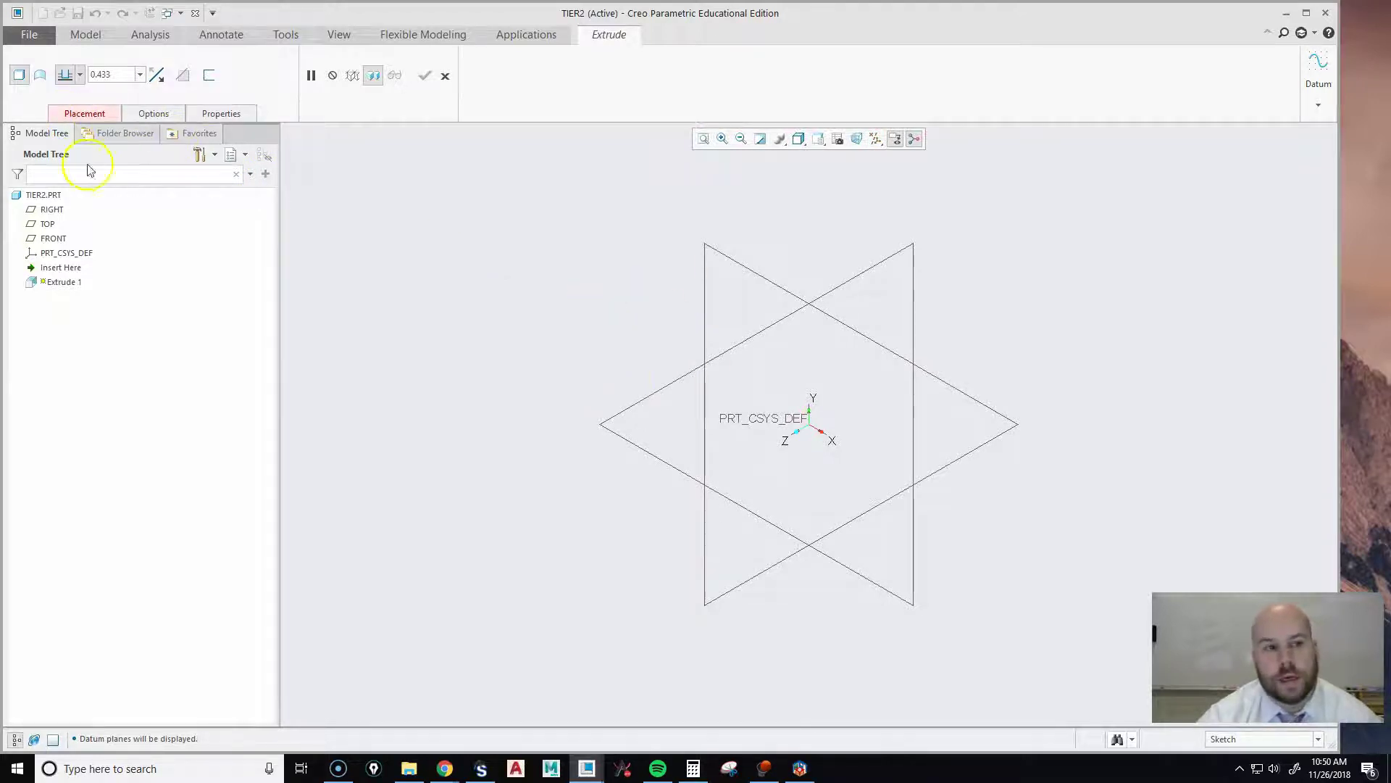
Step: Define the extrusion's sketch on the FRONT plane, with the RIGHT plane as the right-facing orientation reference
click(85, 114)
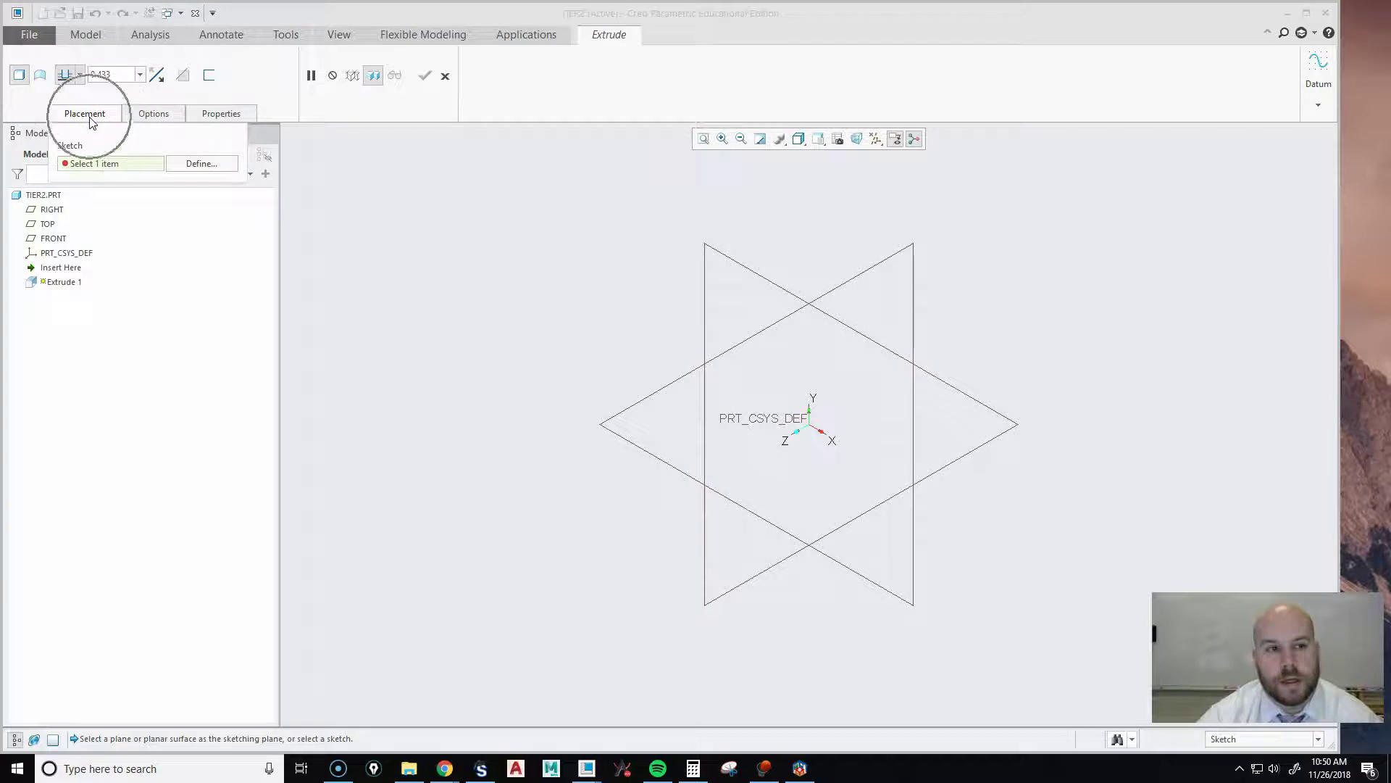
click(199, 164)
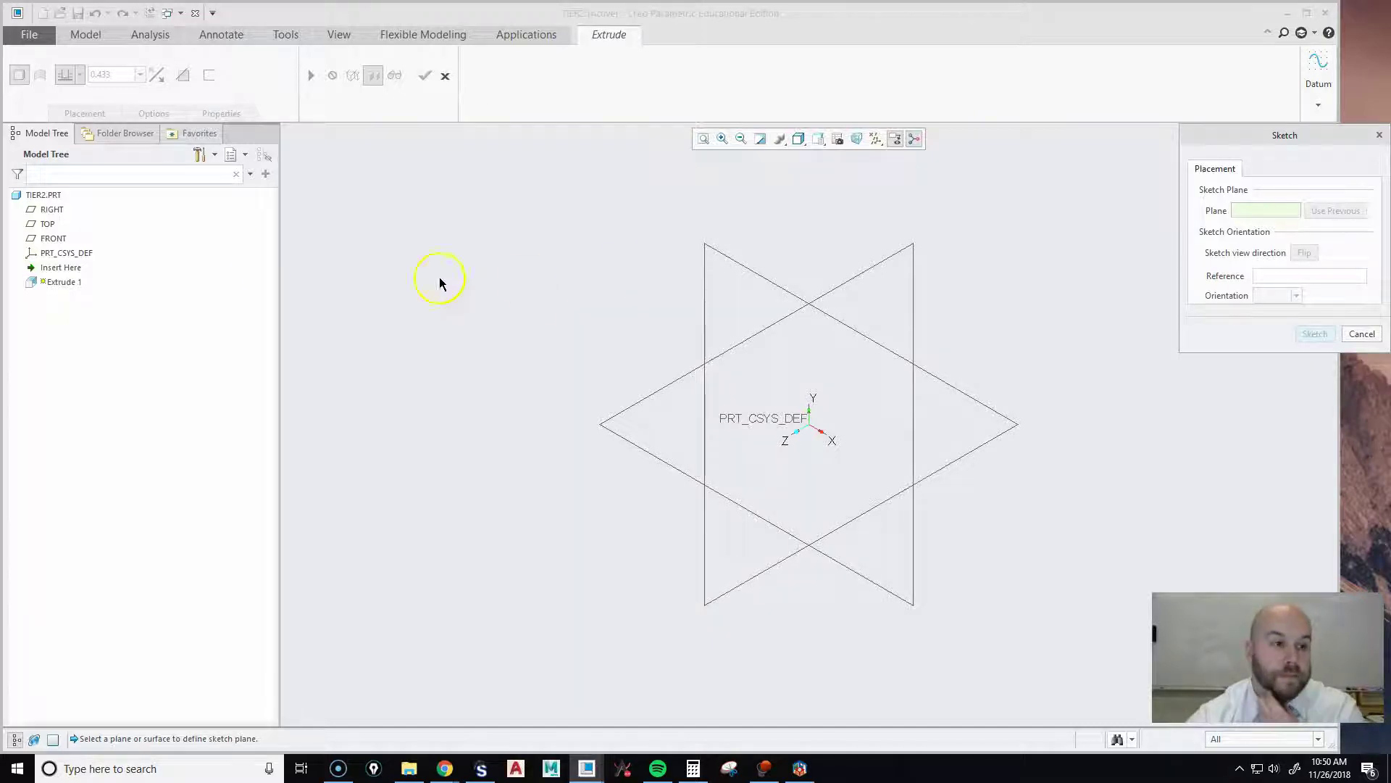
click(723, 258)
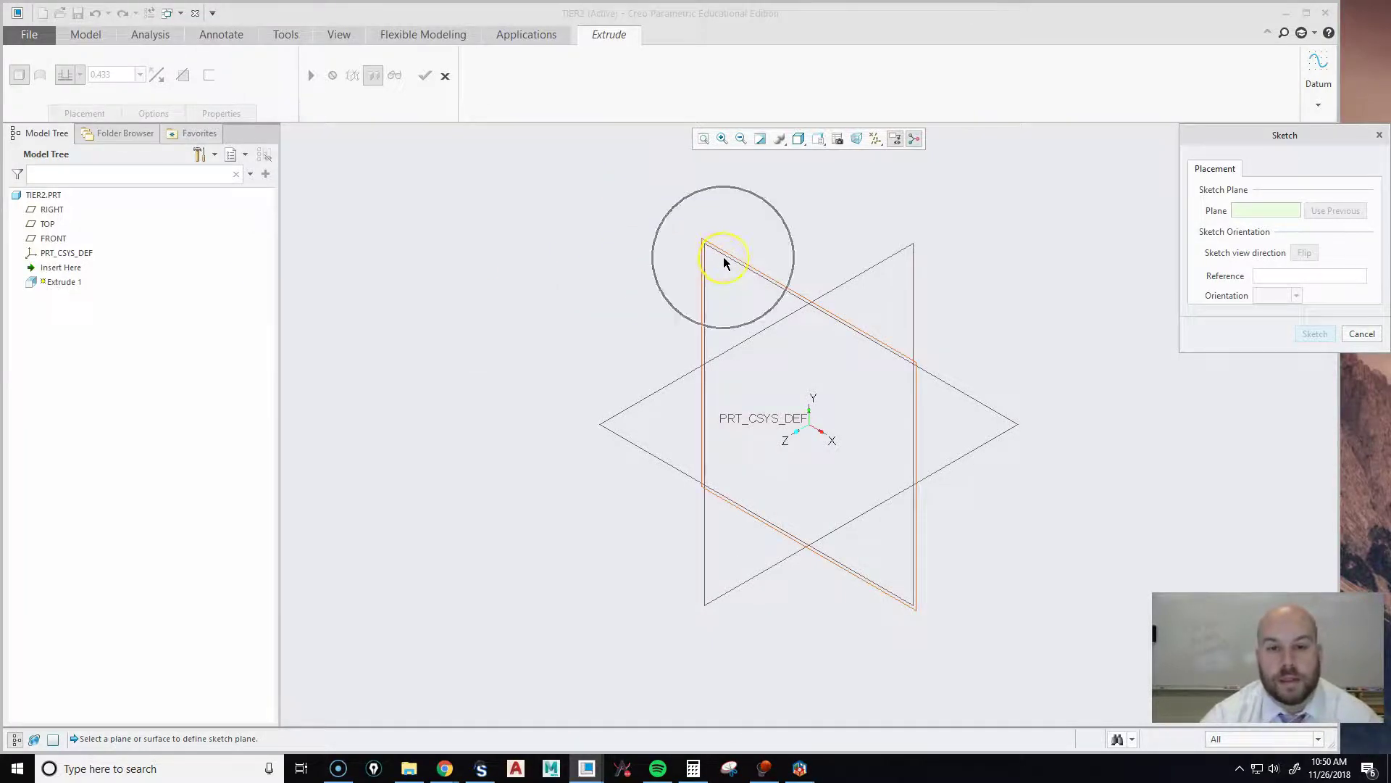
click(53, 239)
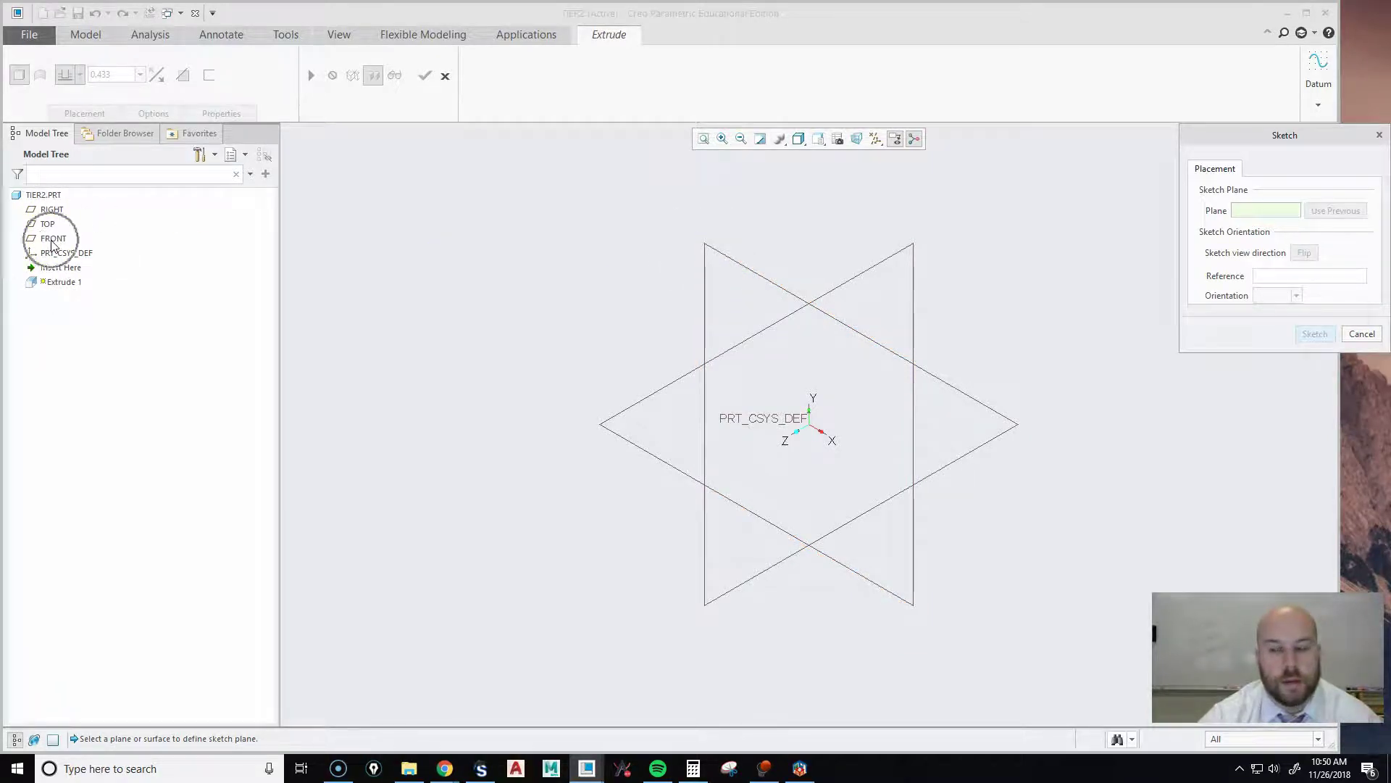
click(52, 243)
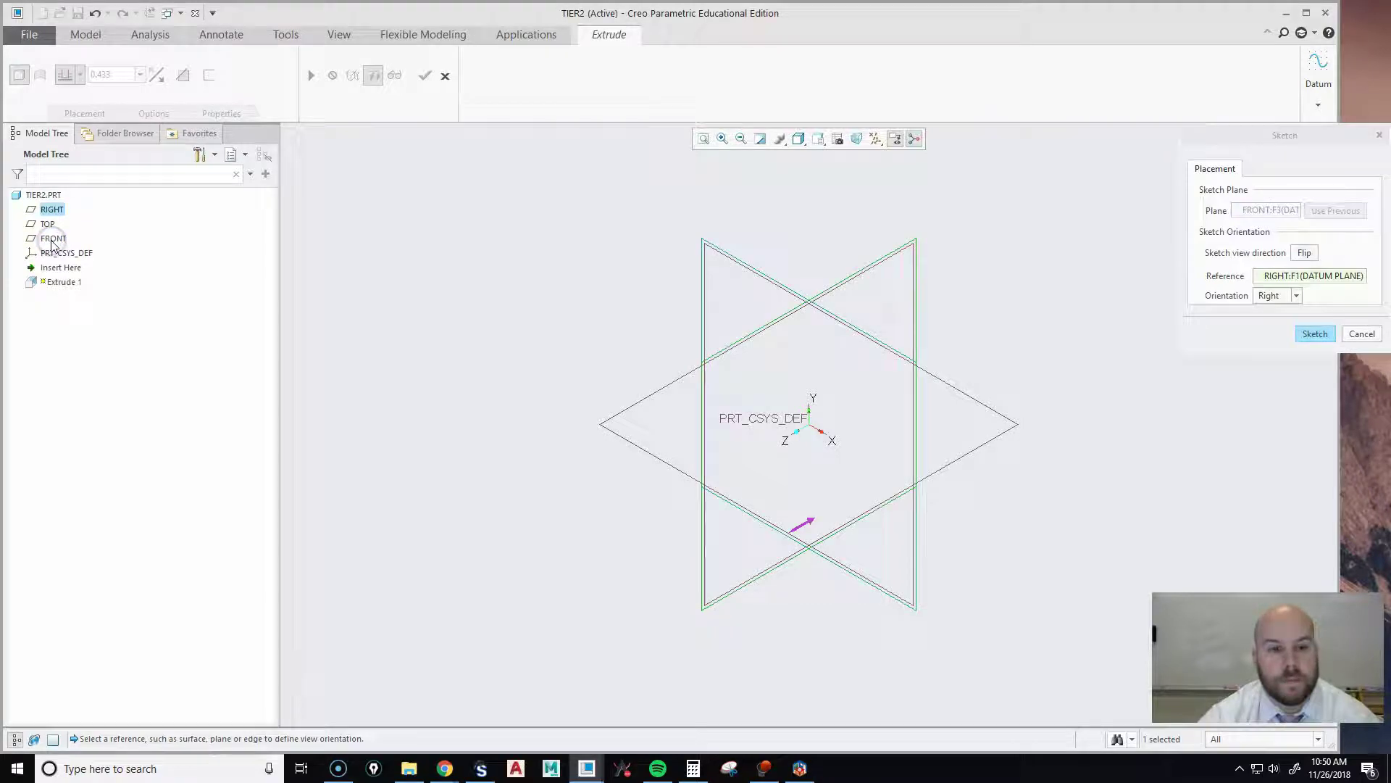
click(1310, 337)
click(1309, 334)
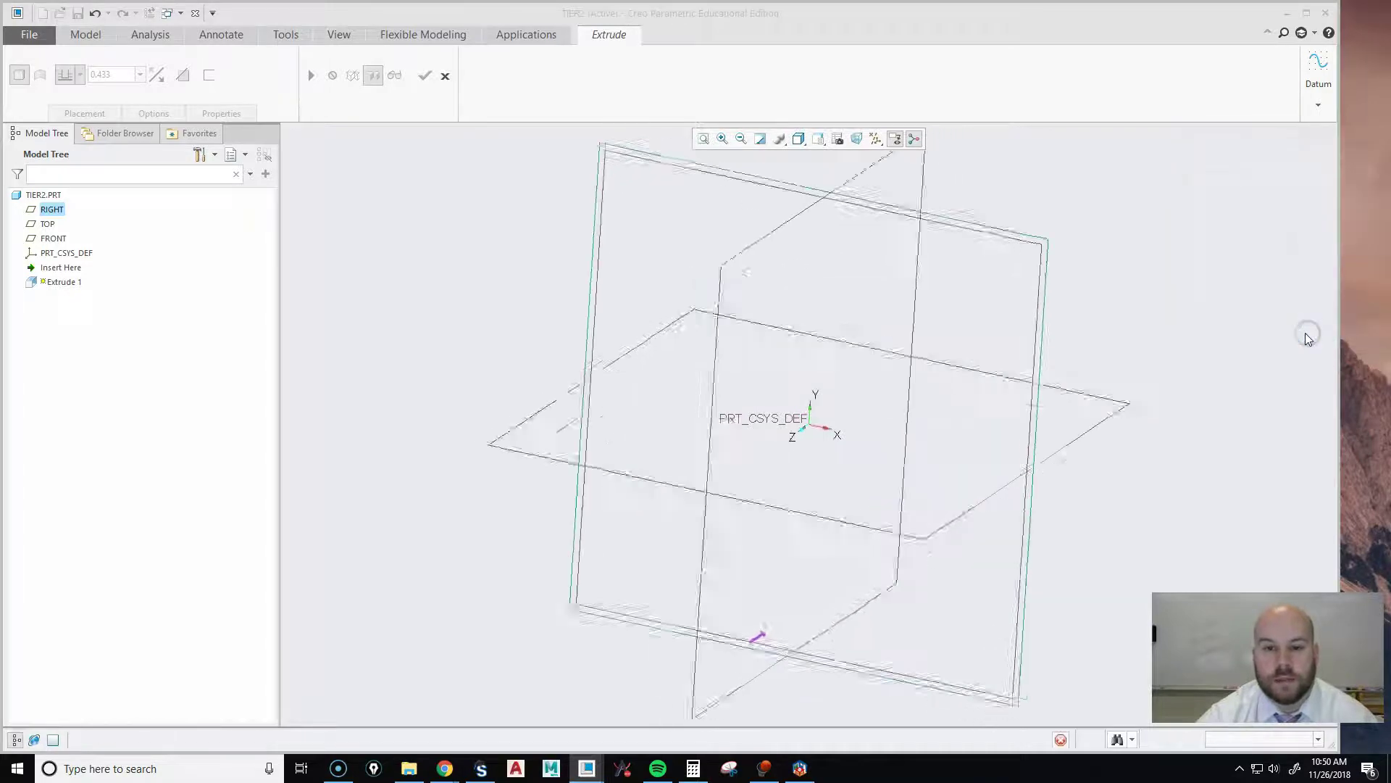
Step: Reset the sketch to the standard orientation and orient the sketching plane parallel to the screen
mouse_move(1025, 304)
middle_down()
mouse_move(990, 354)
mouse_move(976, 299)
mouse_move(1000, 305)
middle_up()
click(779, 138)
click(774, 155)
click(1049, 247)
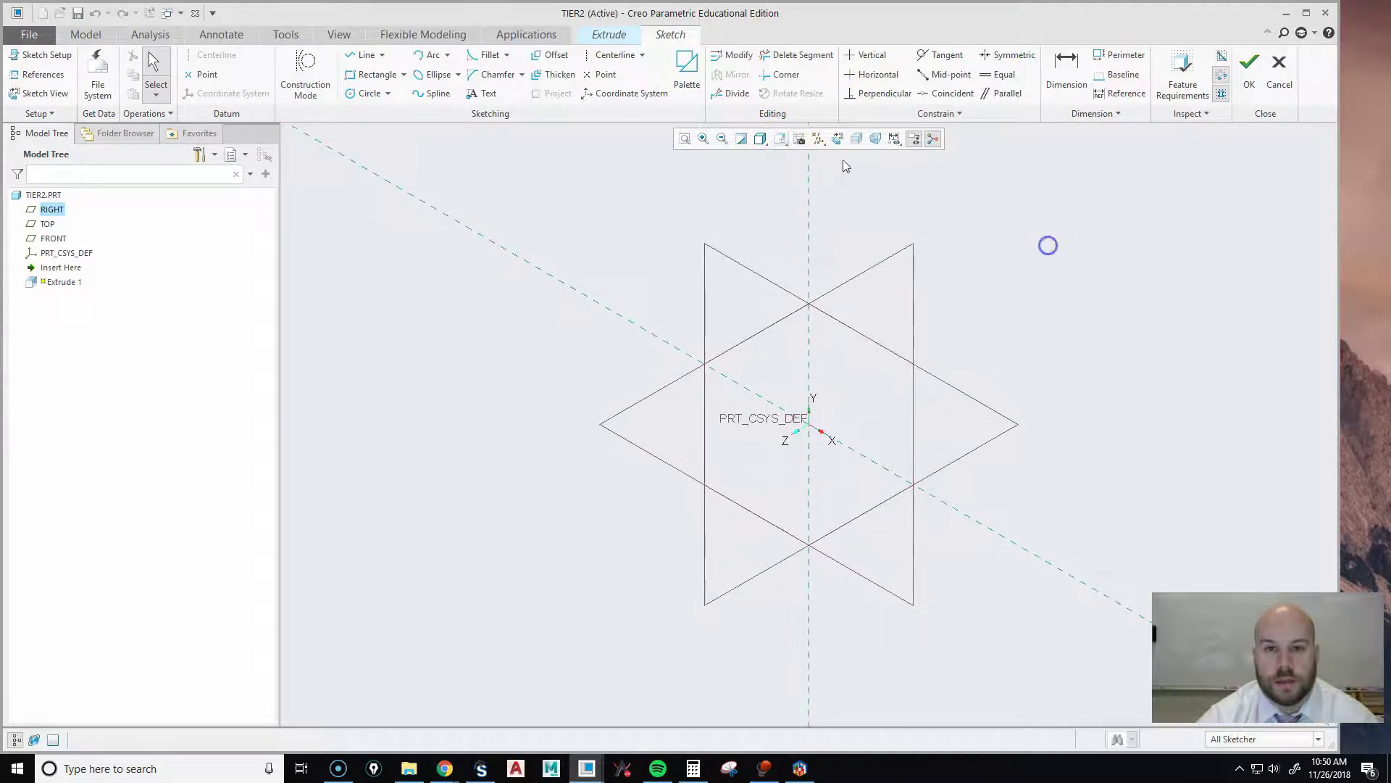
click(838, 138)
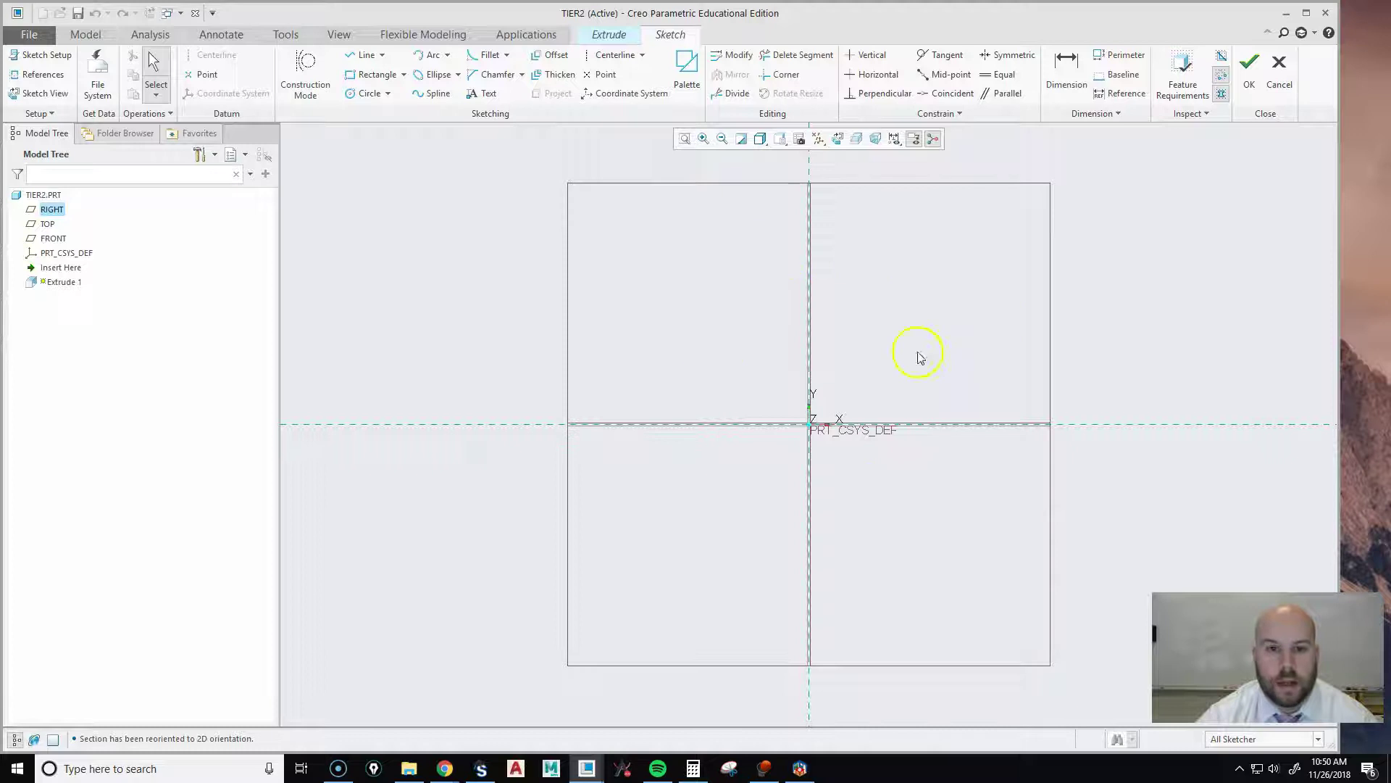
Step: Sketch a center rectangle about 605 wide and 283 high, centered on the origin
click(403, 76)
click(404, 75)
click(403, 76)
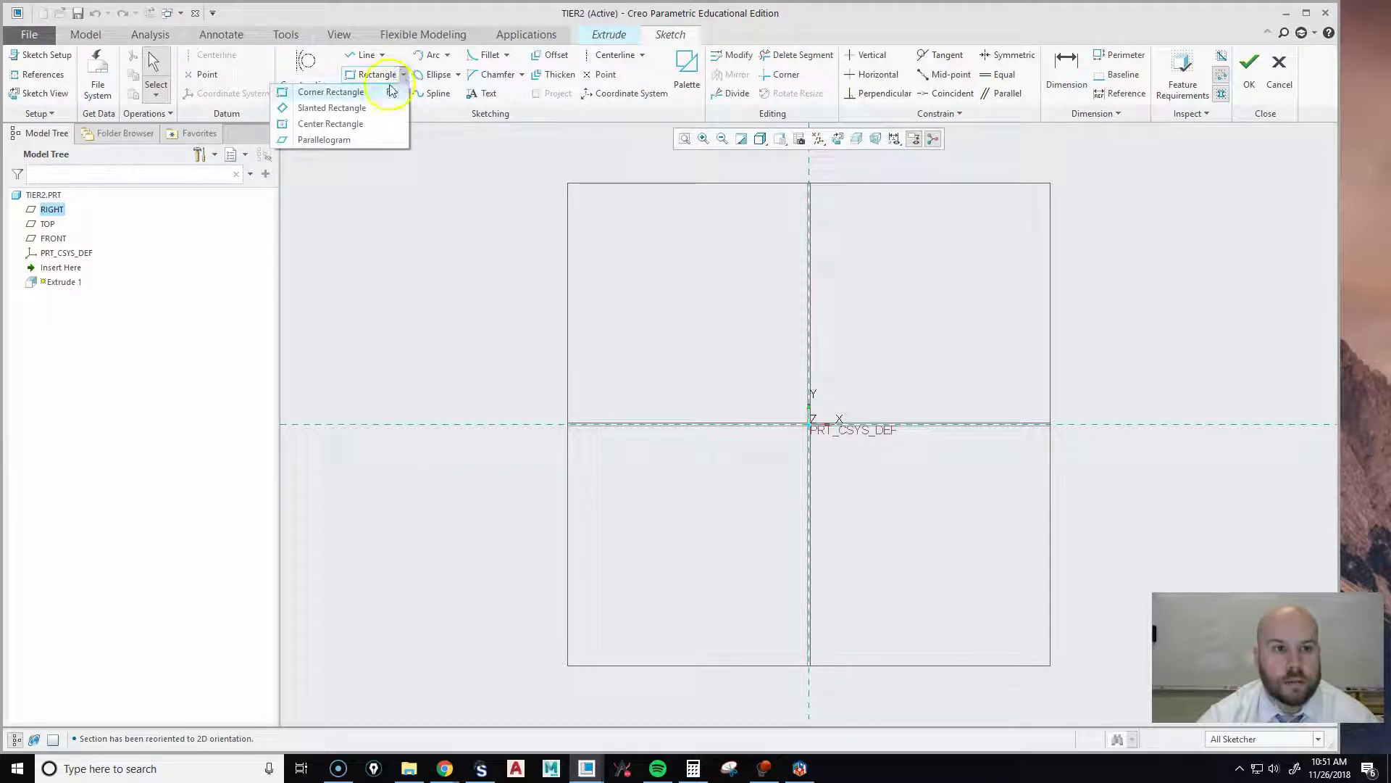
click(355, 129)
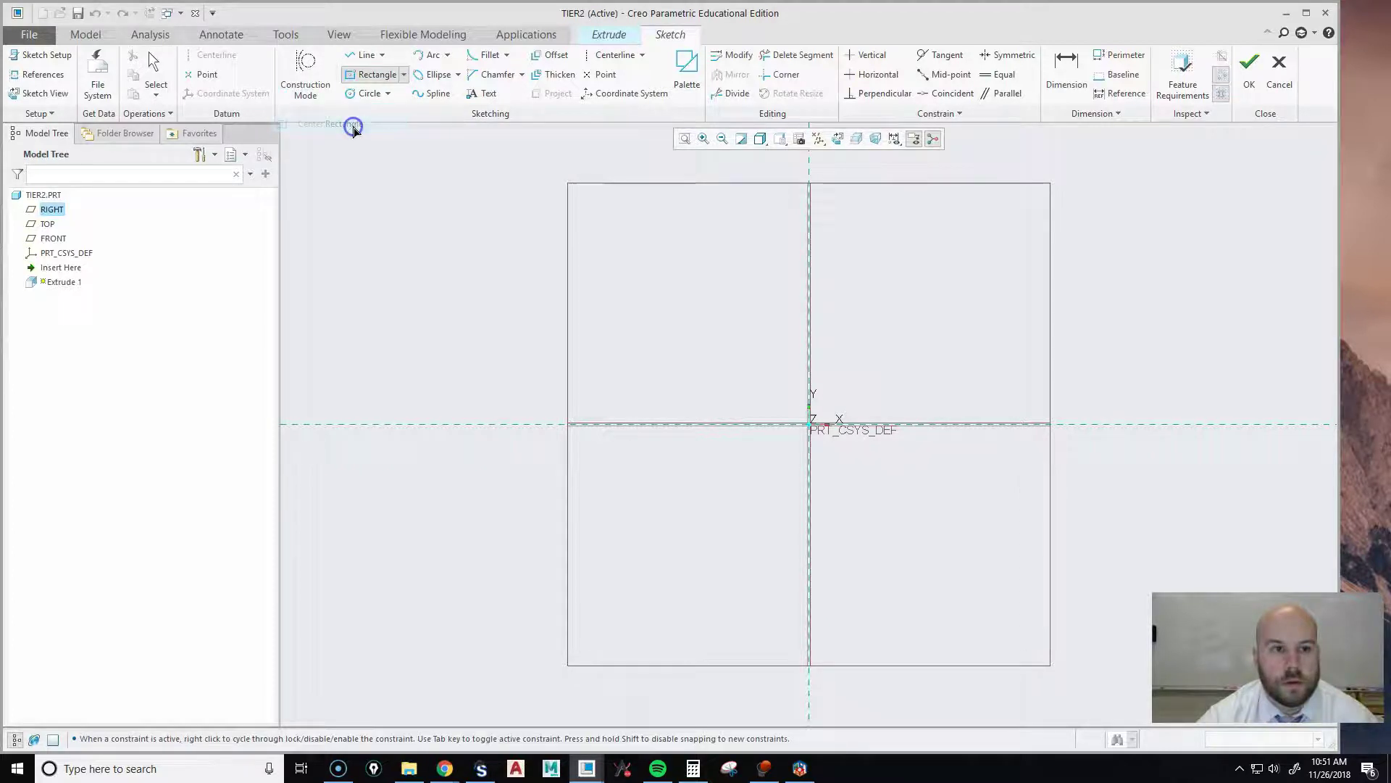
click(812, 427)
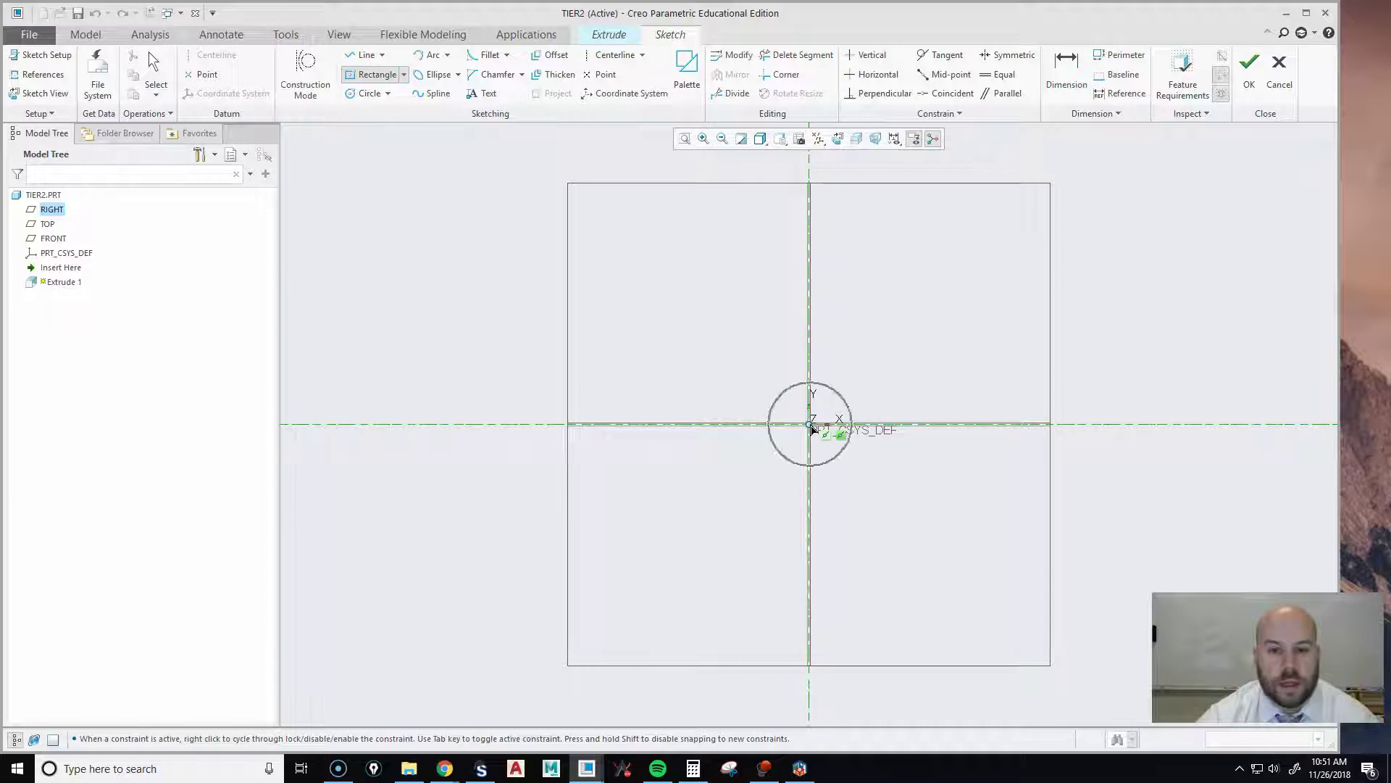
click(812, 428)
click(812, 427)
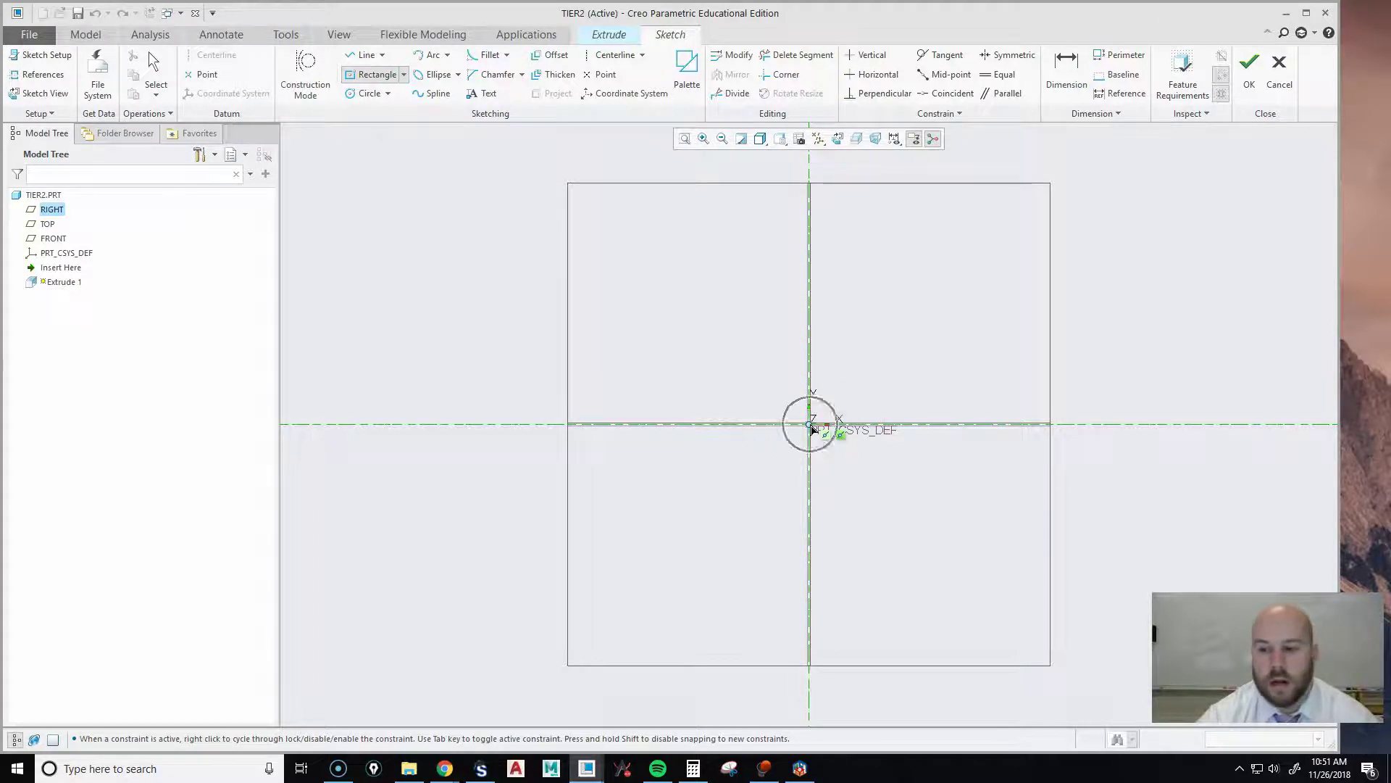
click(812, 427)
drag(812, 427, 1007, 239)
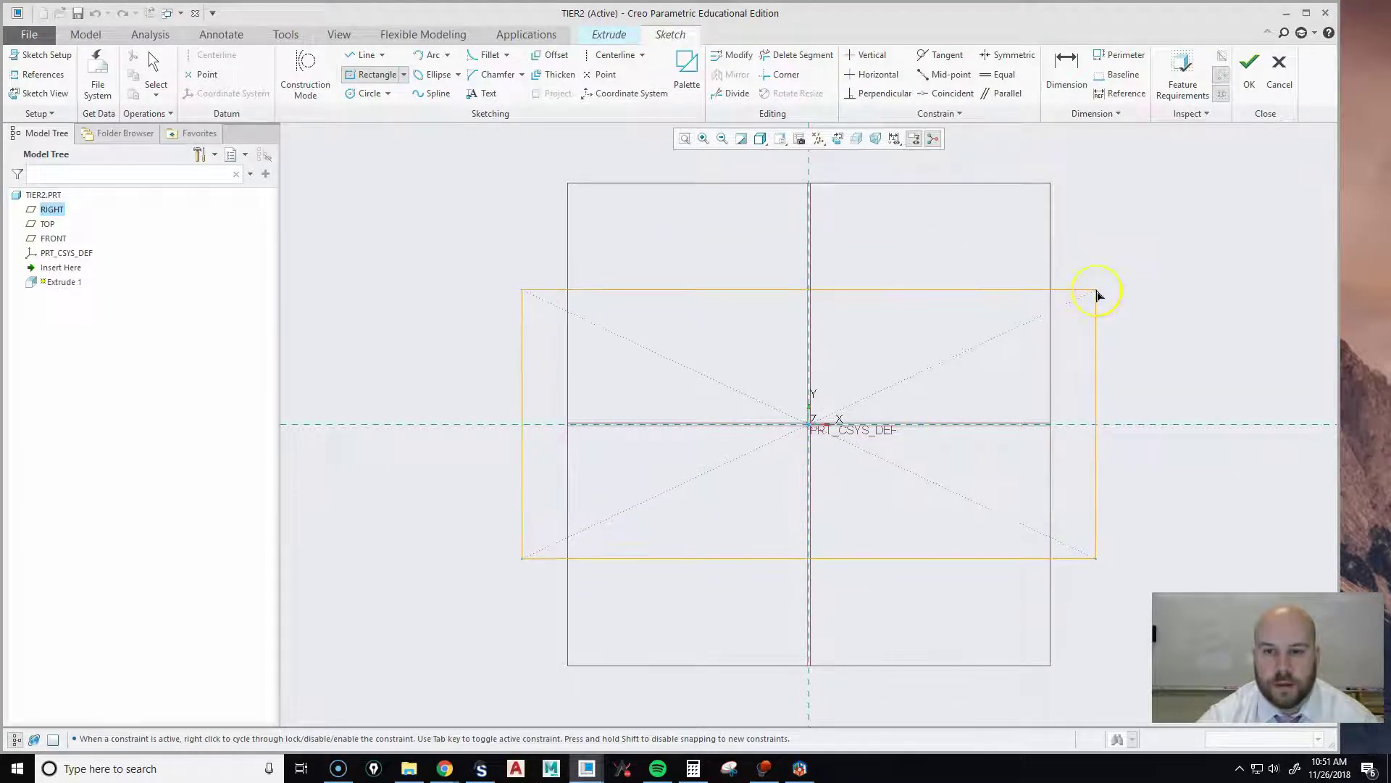
click(1098, 295)
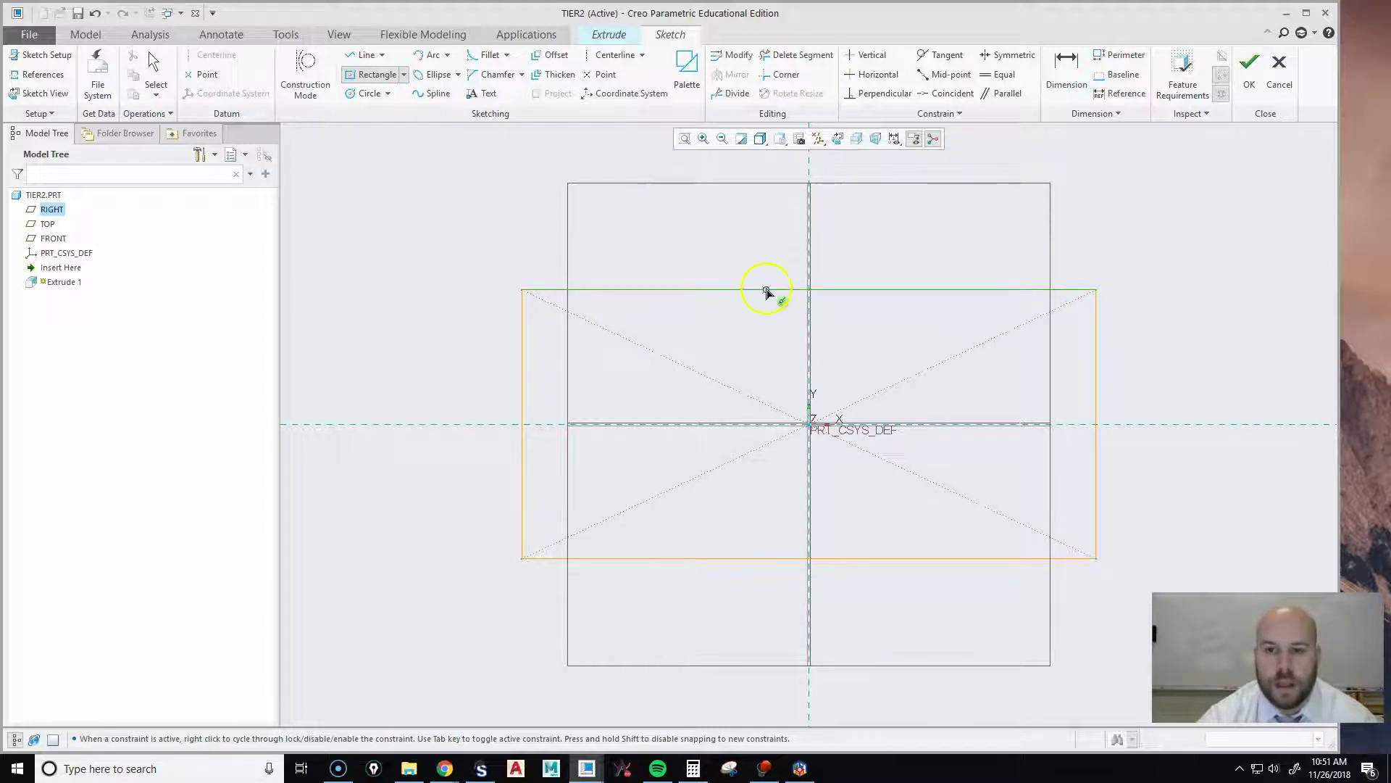
click(157, 60)
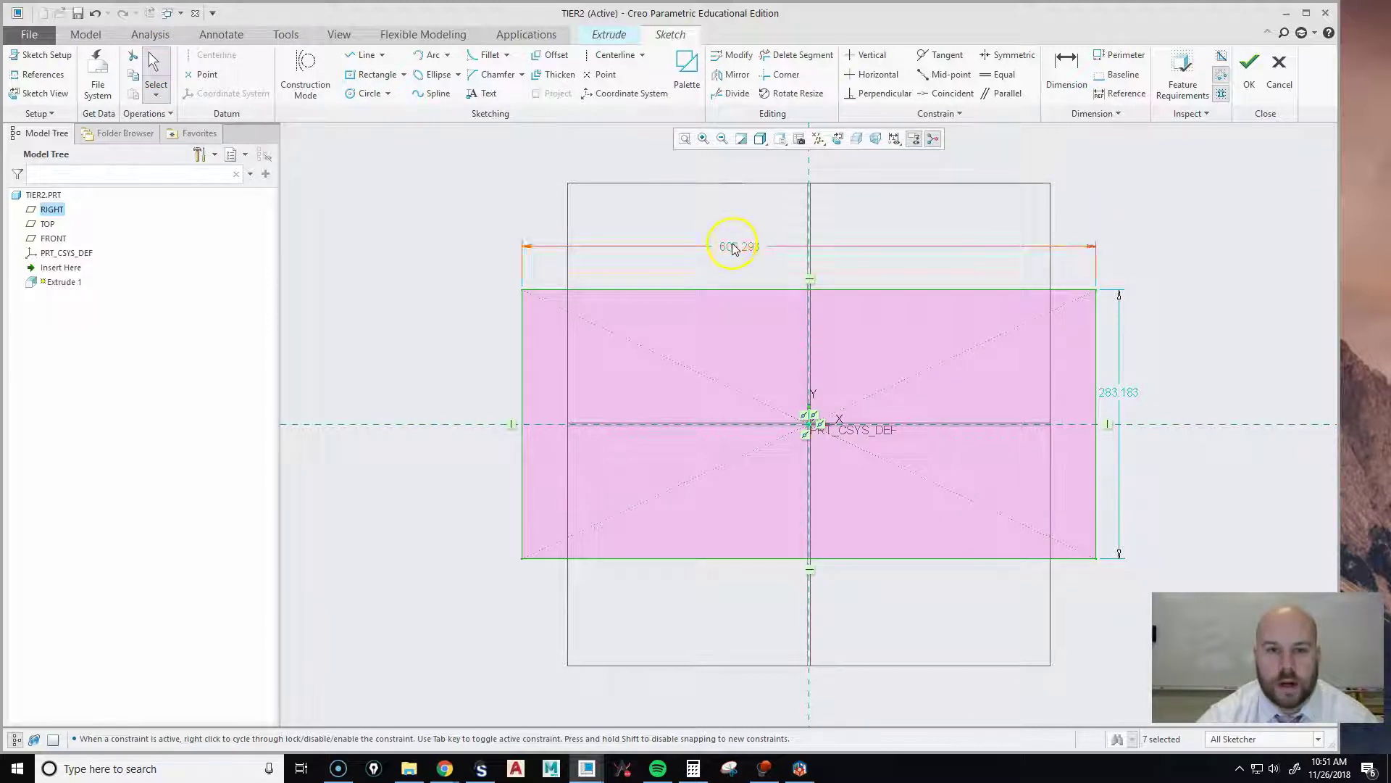
Step: Set the rectangle's width to 1
click(154, 60)
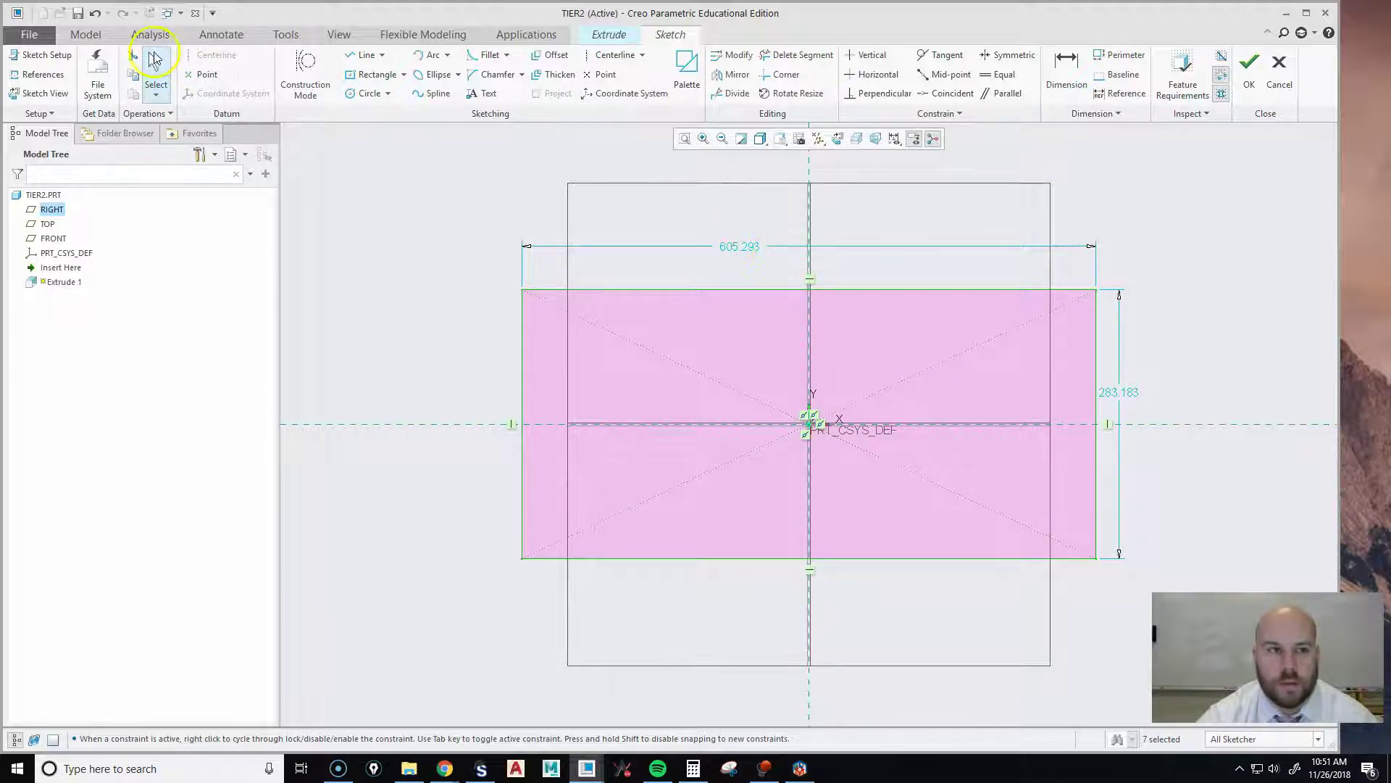
double_click(734, 247)
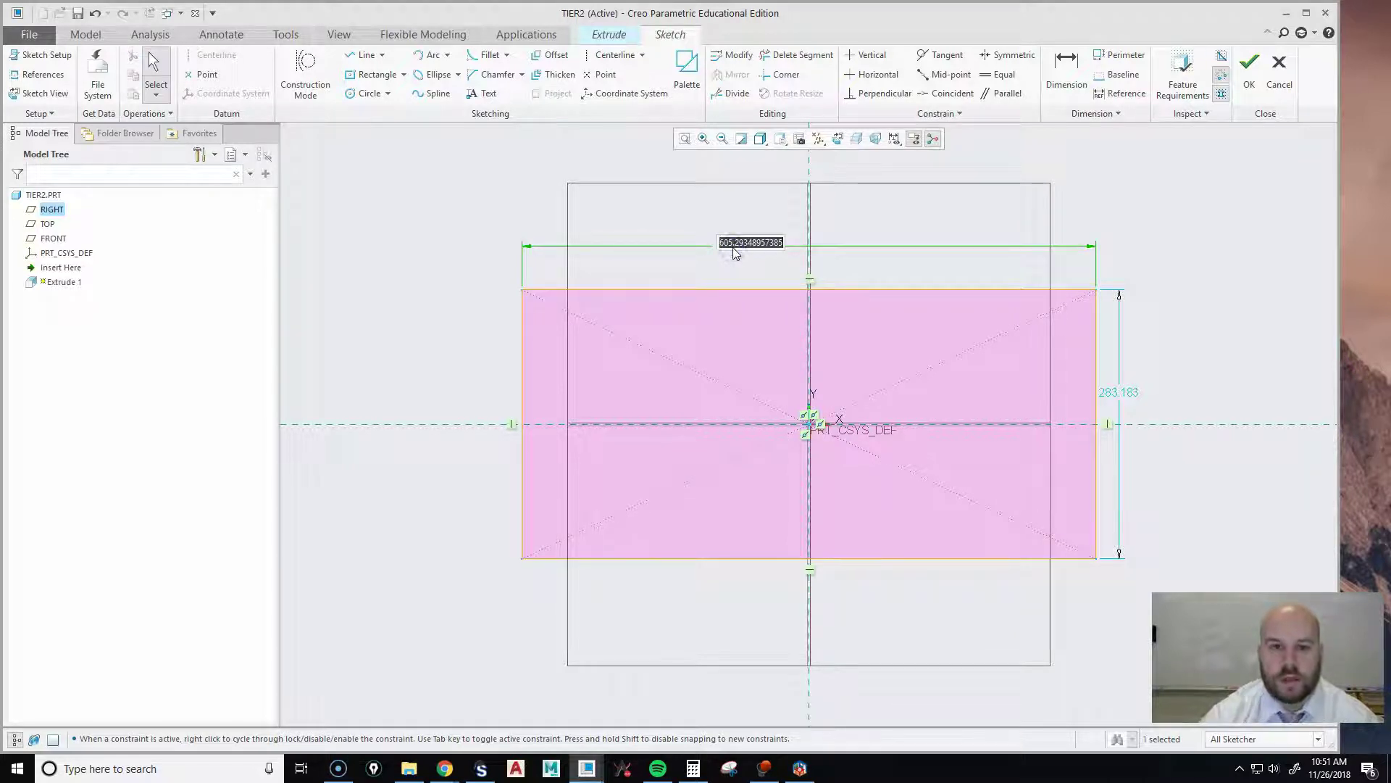
text(1)
key(Return)
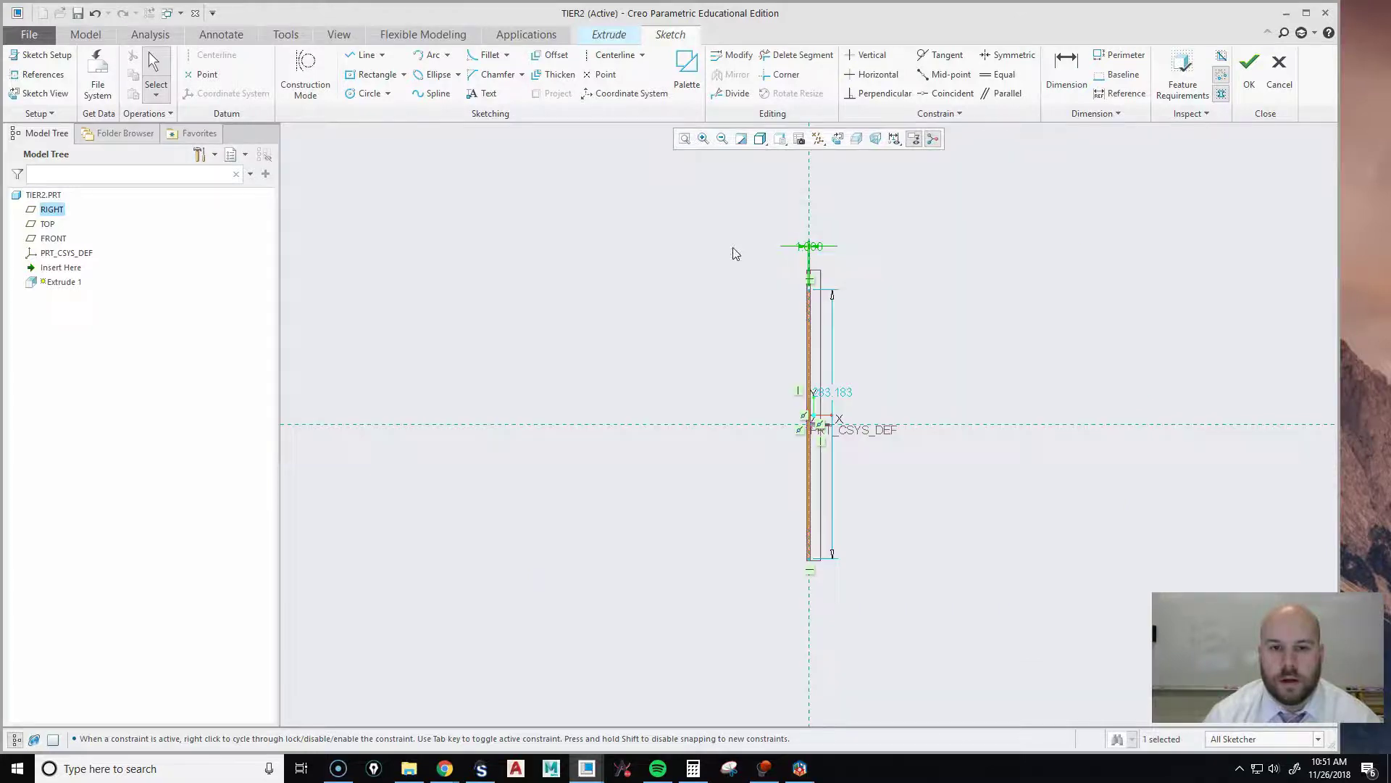
Step: Set the rectangle's height to 1 and finish the sketch
click(843, 393)
double_click(842, 393)
text(1)
key(Return)
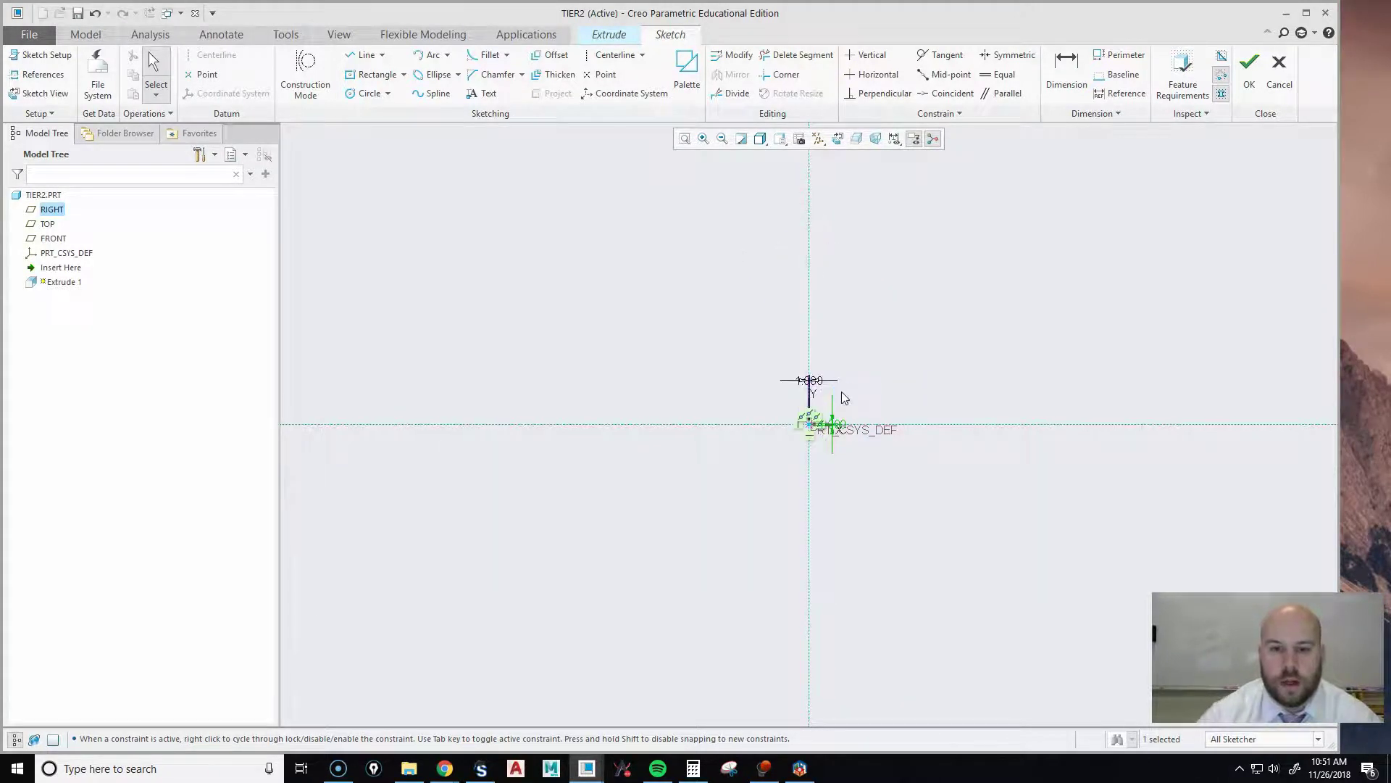
click(684, 139)
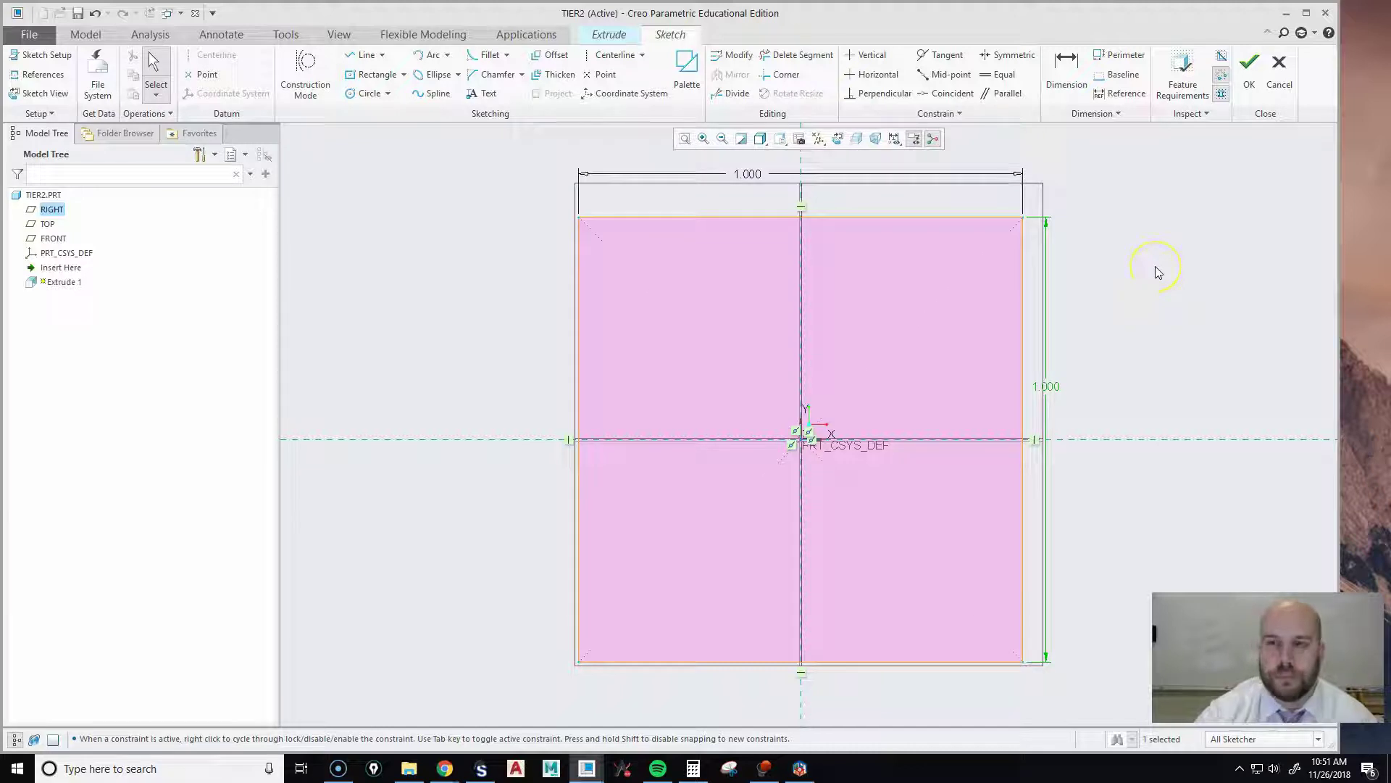
click(1247, 86)
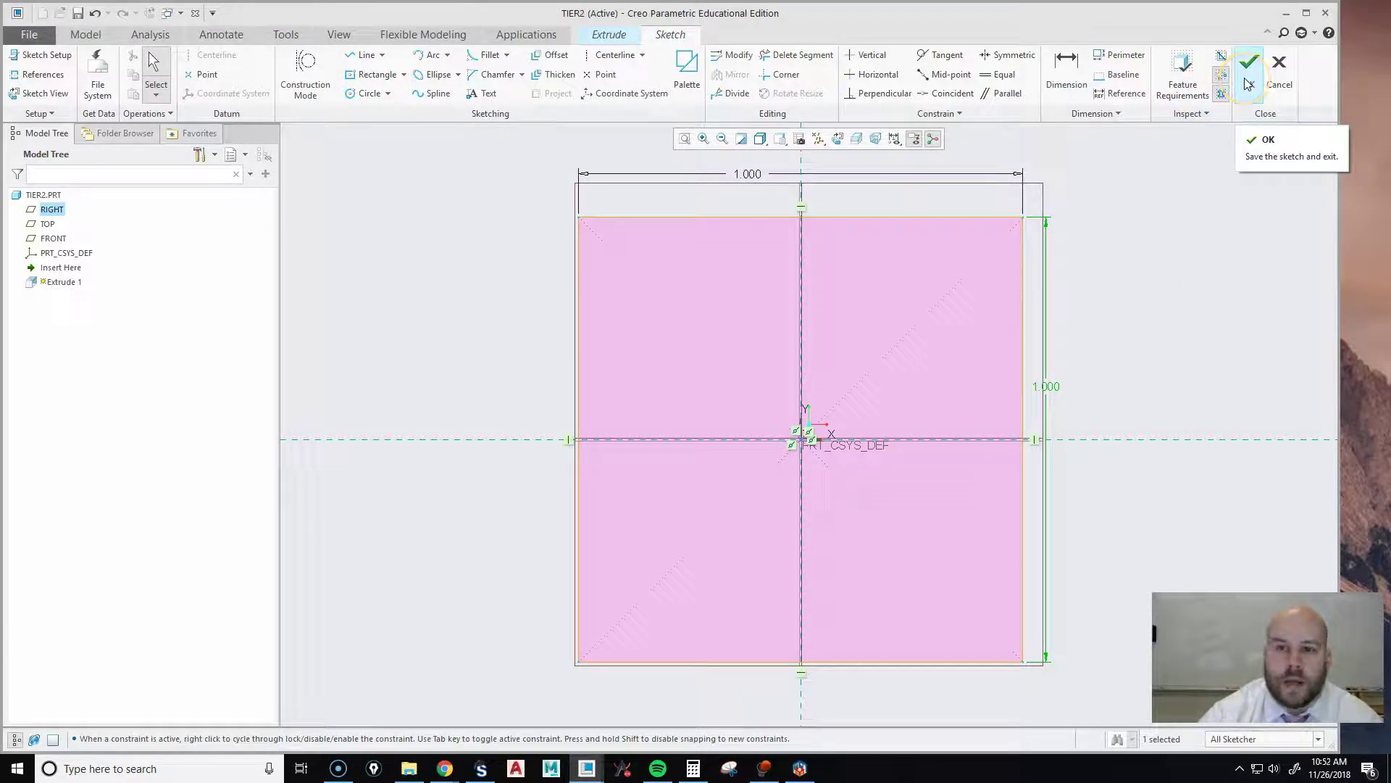
click(1247, 84)
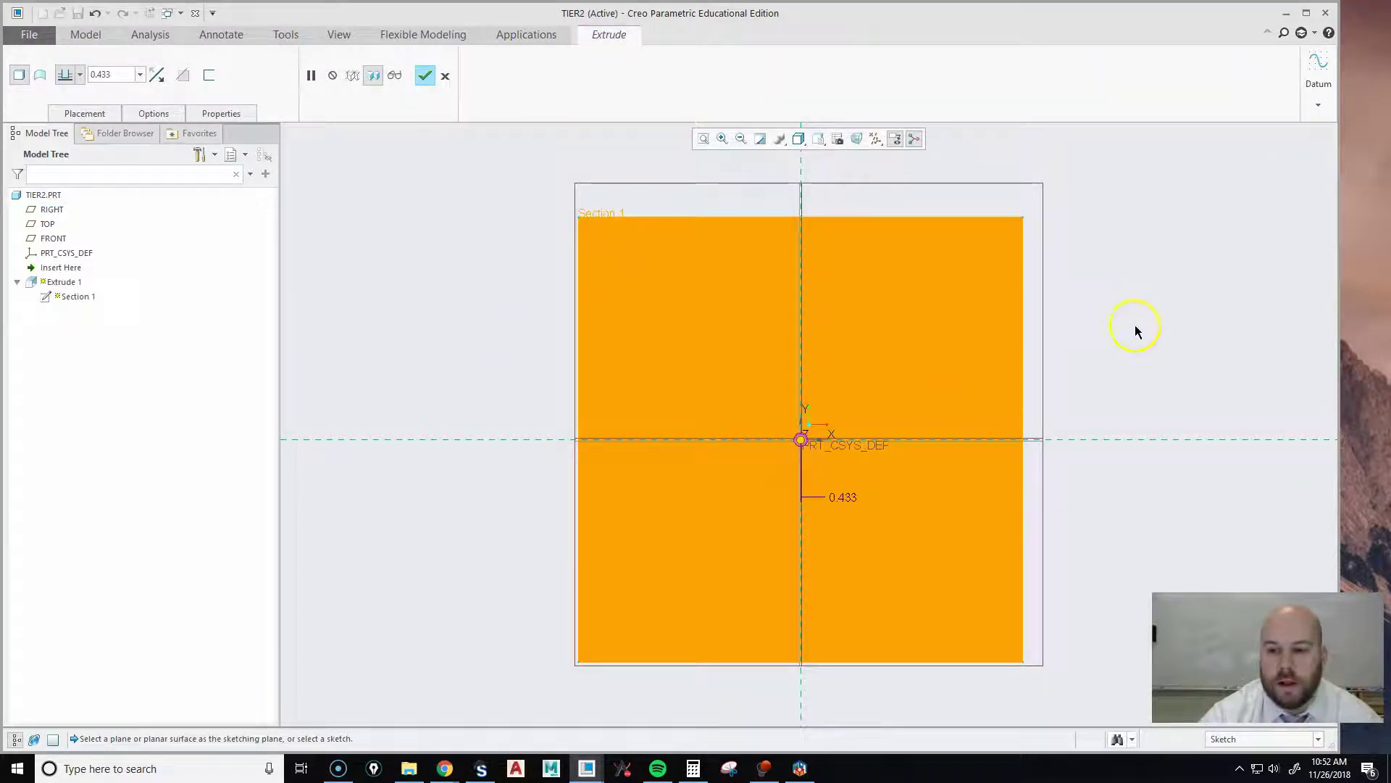
Step: Set the extrusion depth of the square to 1
mouse_move(1138, 320)
middle_down()
mouse_move(1078, 348)
mouse_move(1077, 362)
middle_up()
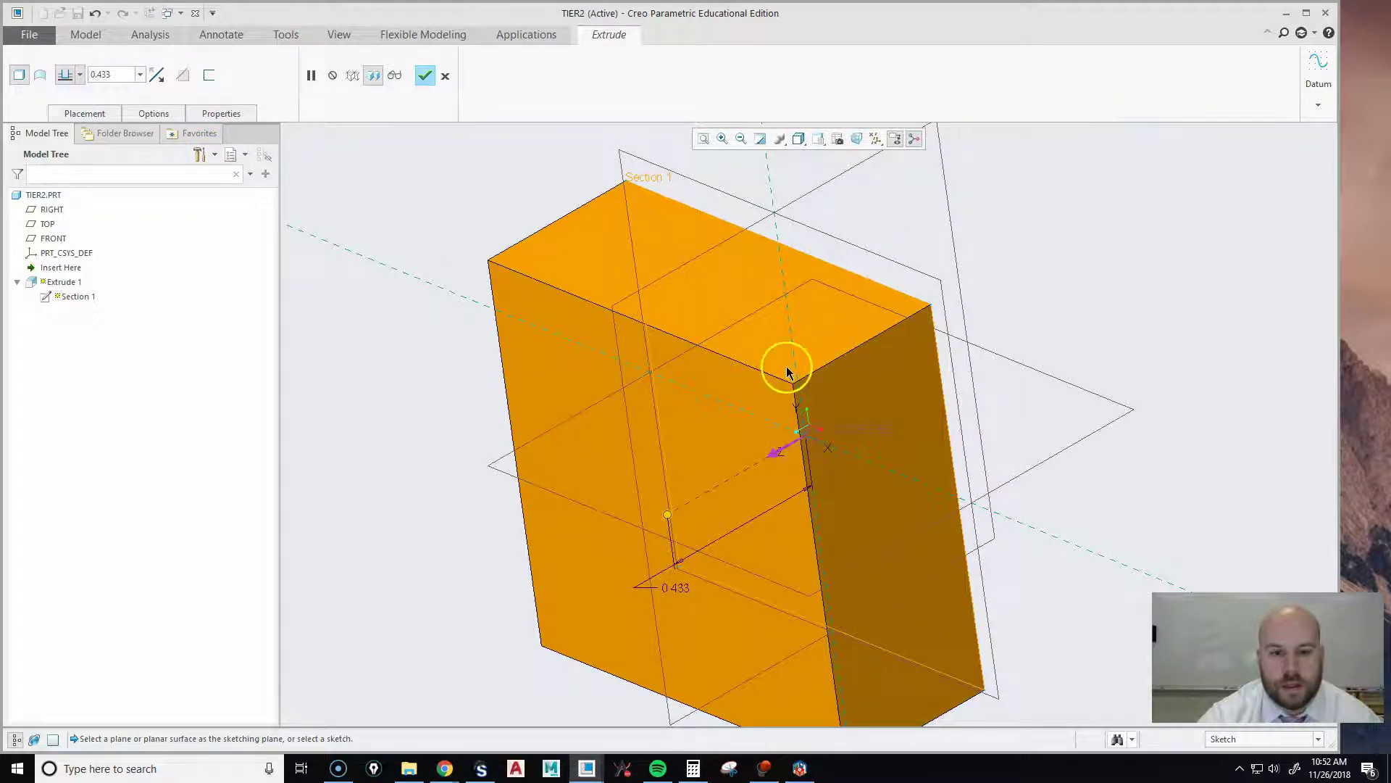
scroll(656, 302, up, 3)
scroll(729, 350, down, 3)
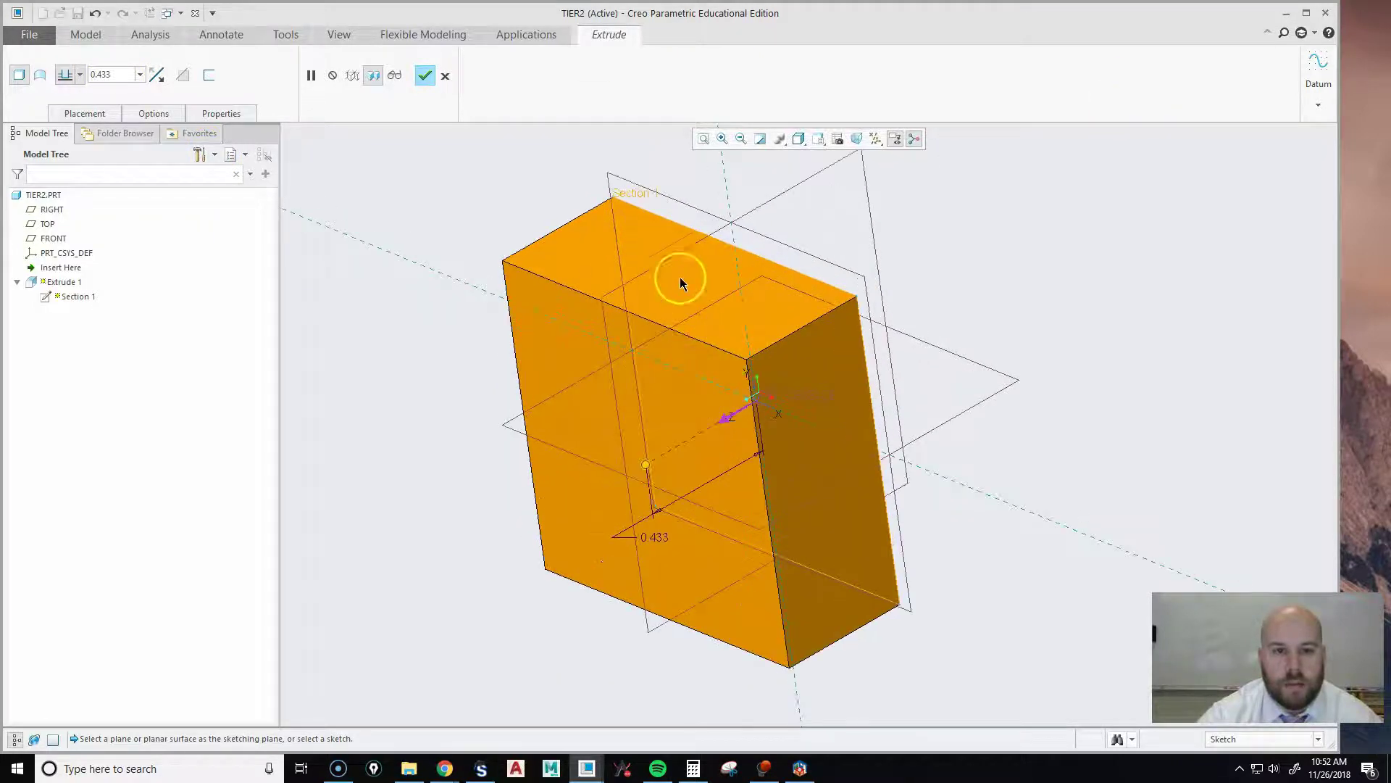
scroll(751, 363, up, 3)
scroll(715, 350, down, 3)
scroll(715, 350, up, 4)
scroll(715, 350, down, 3)
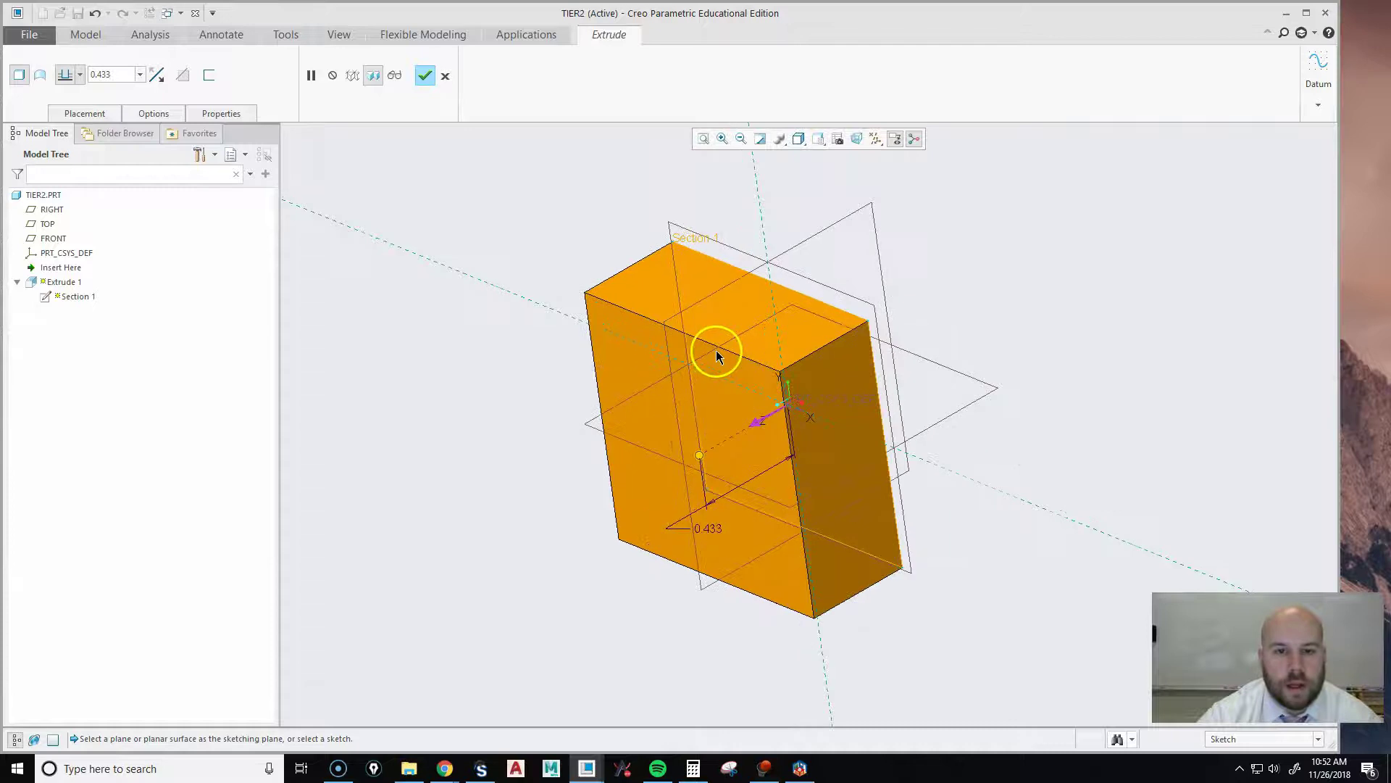
double_click(128, 76)
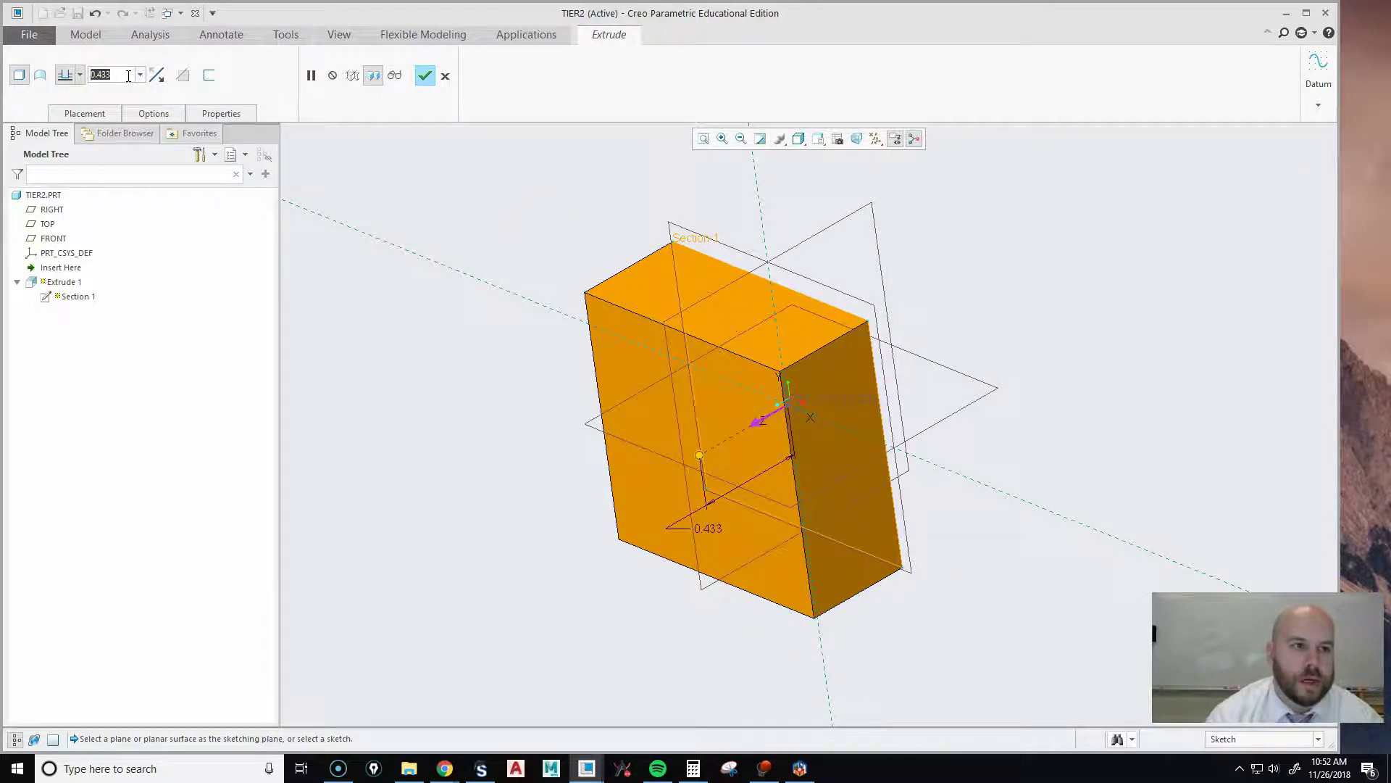
text(1)
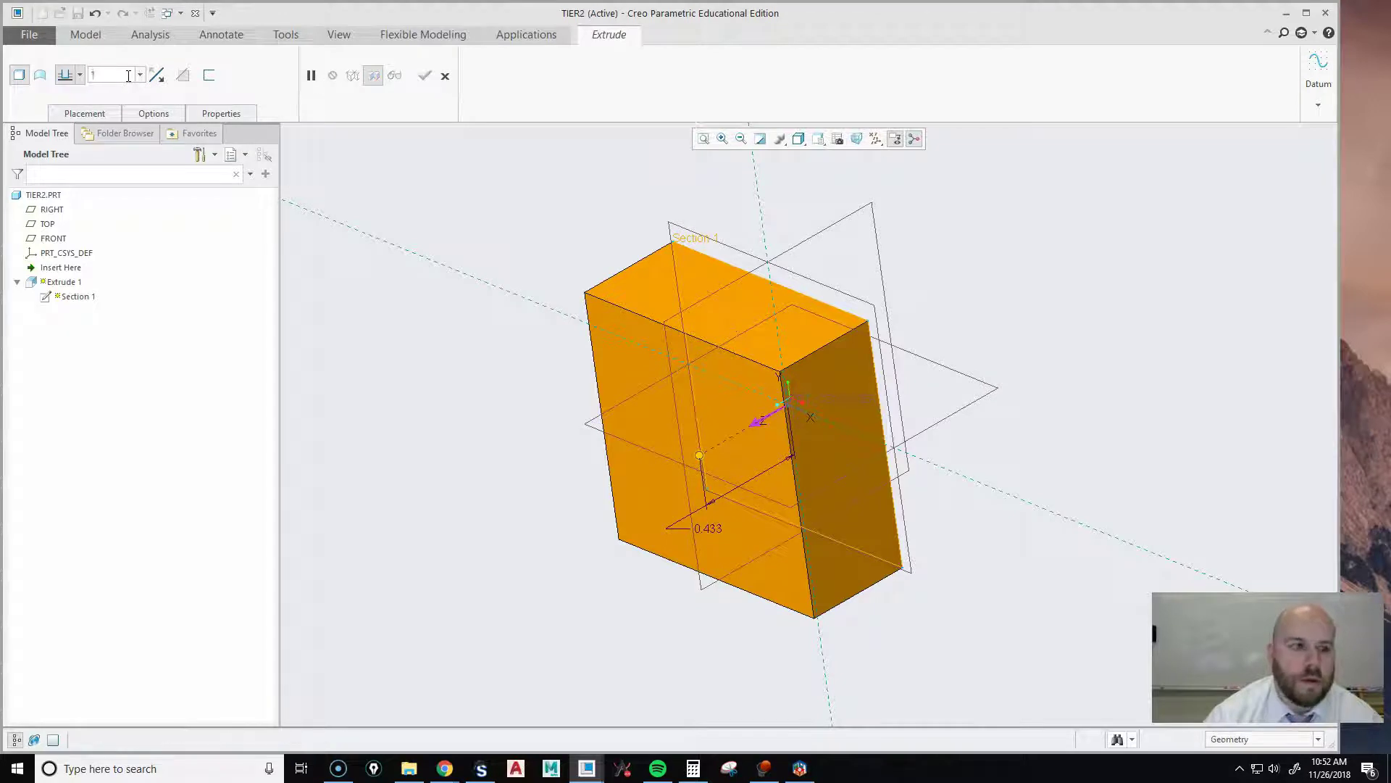
key(Return)
click(588, 592)
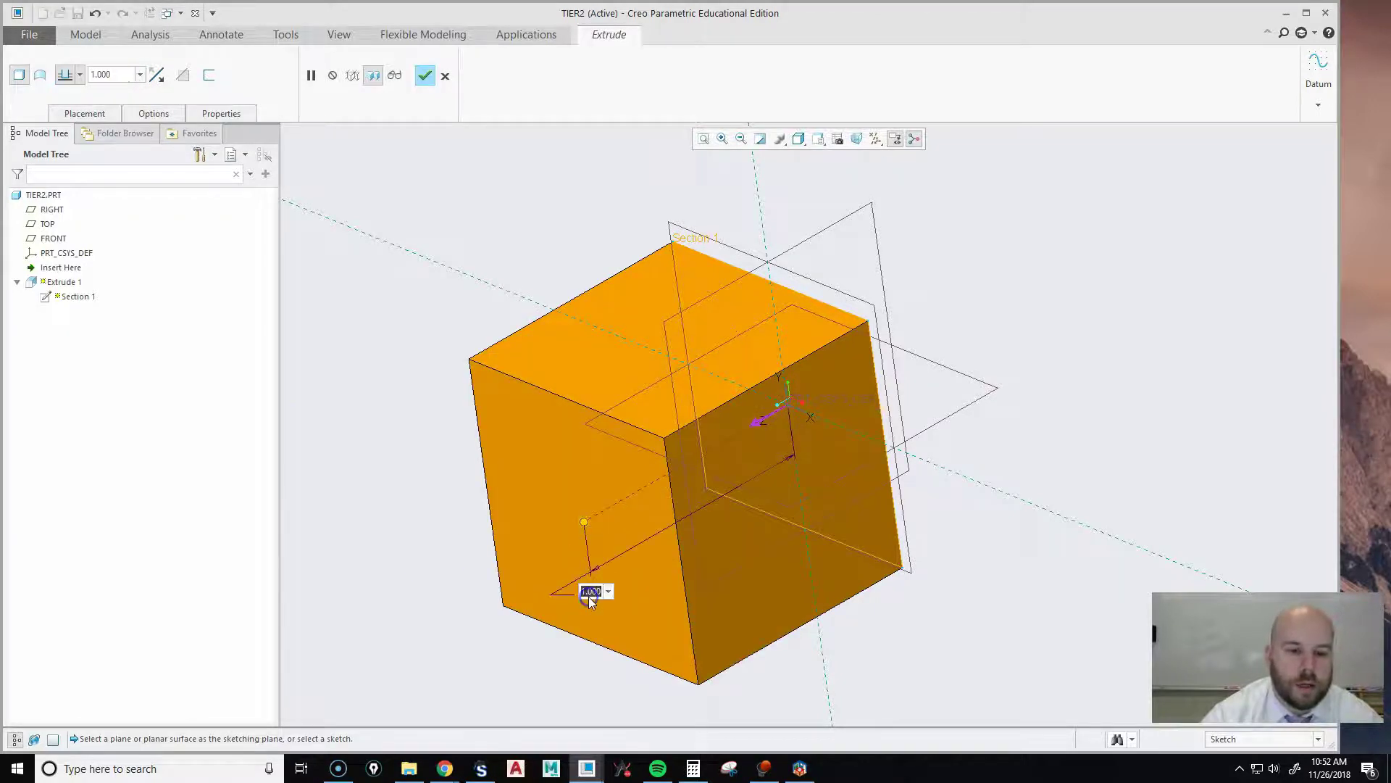
click(580, 522)
middle_drag(842, 270, 792, 338)
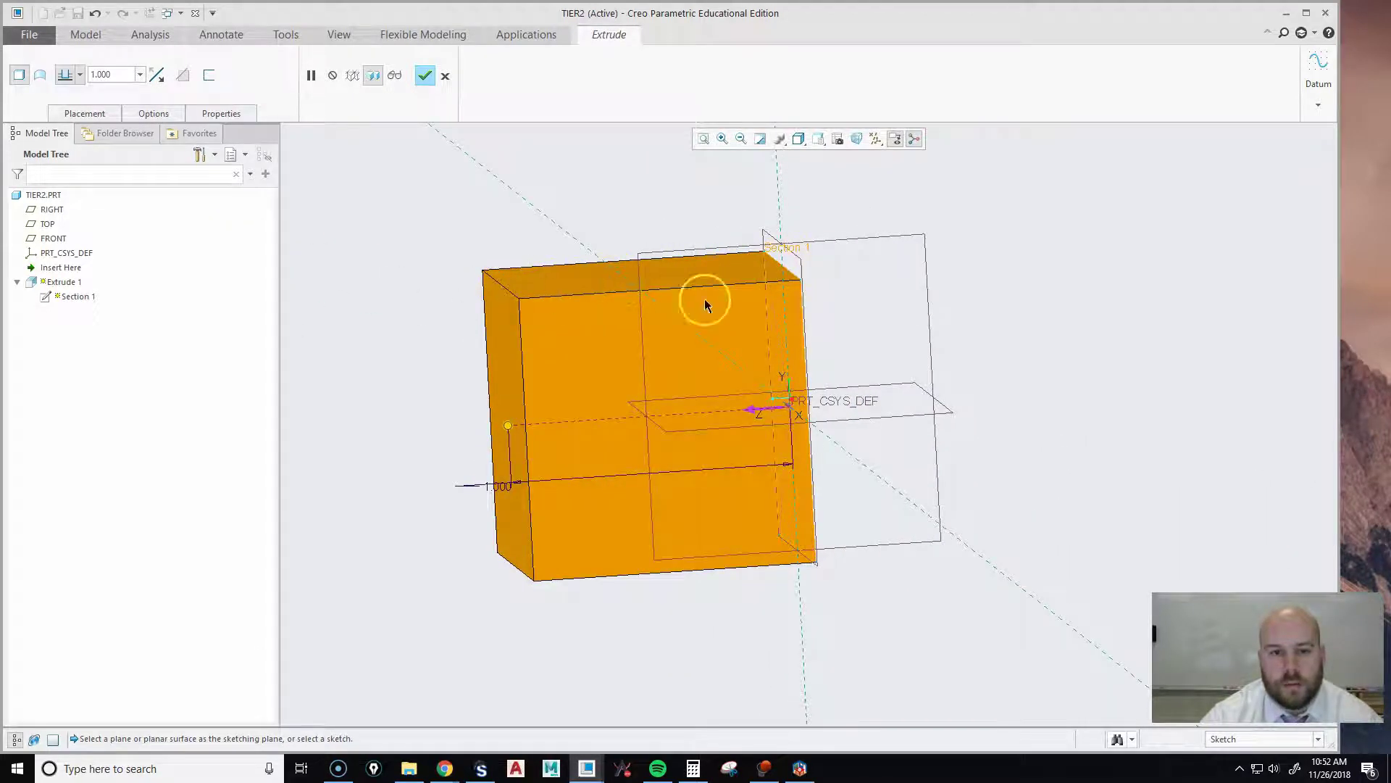
Step: Make the extrusion symmetric about its sketch plane and complete the feature
click(79, 75)
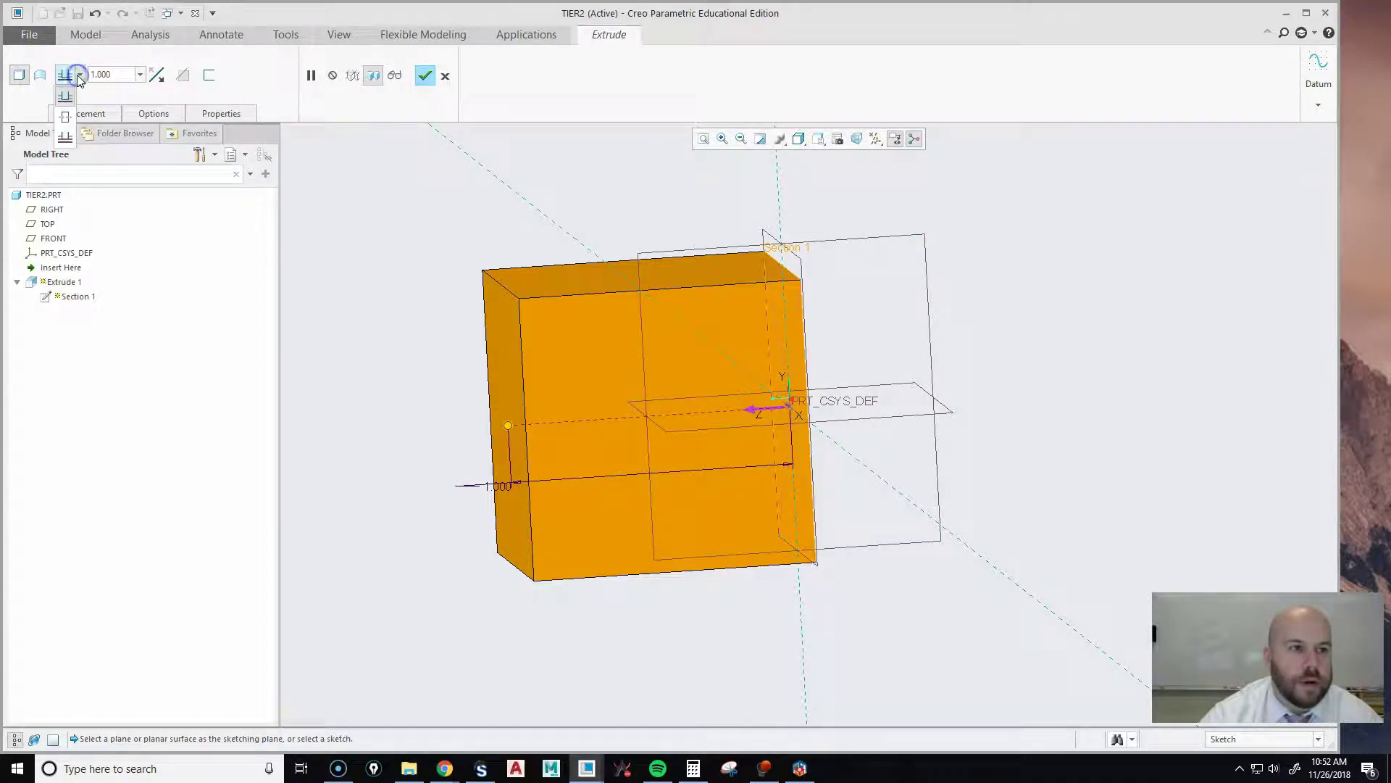
click(65, 117)
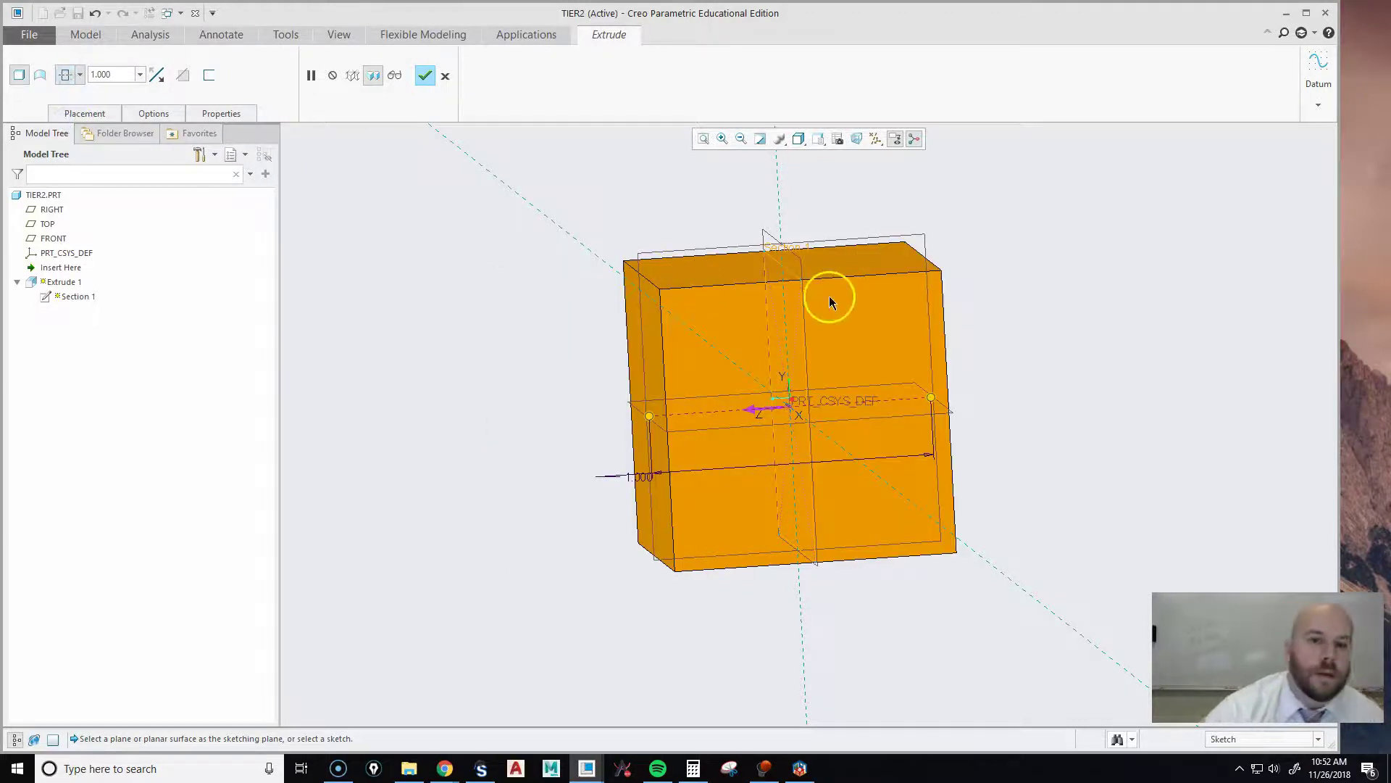
click(425, 76)
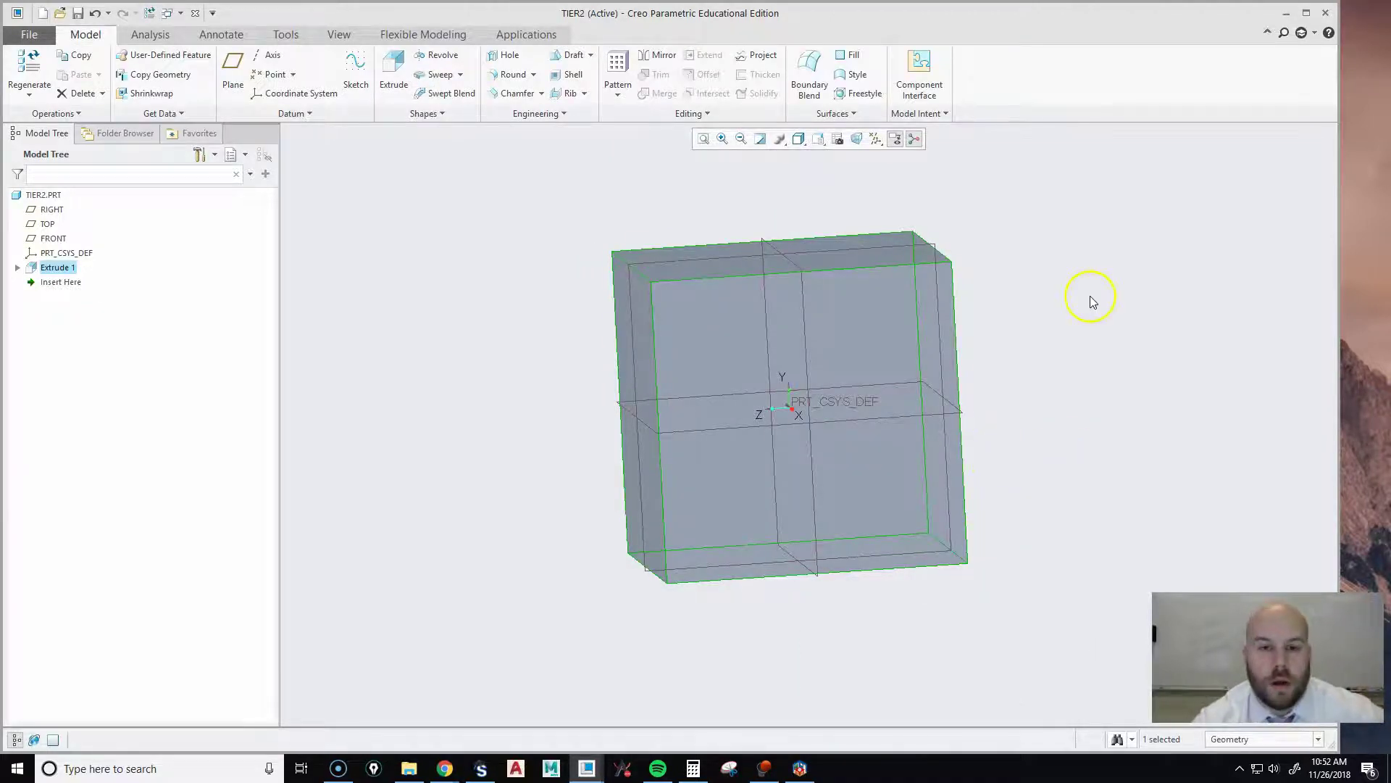
Step: Start a second extrusion and open its sketch on the FRONT plane, oriented parallel to the screen
click(820, 143)
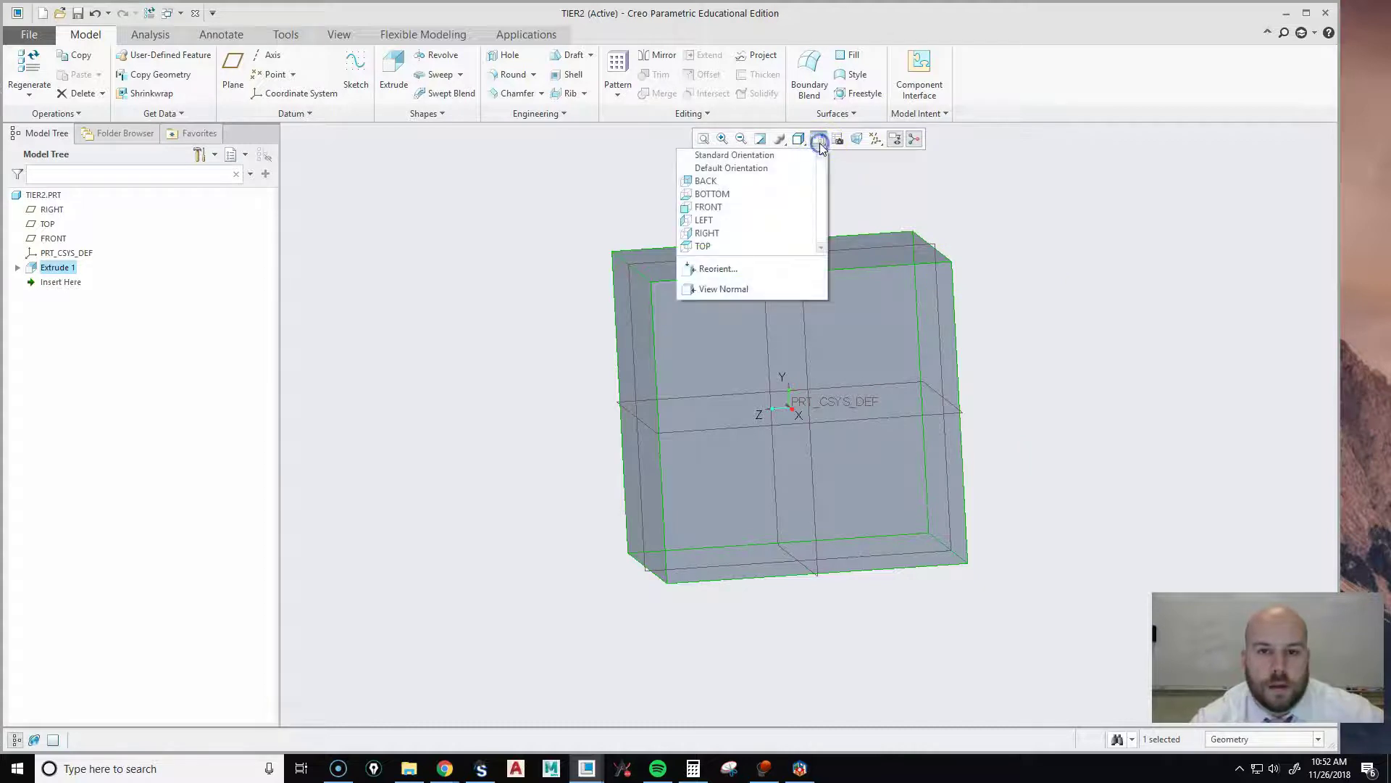
click(761, 157)
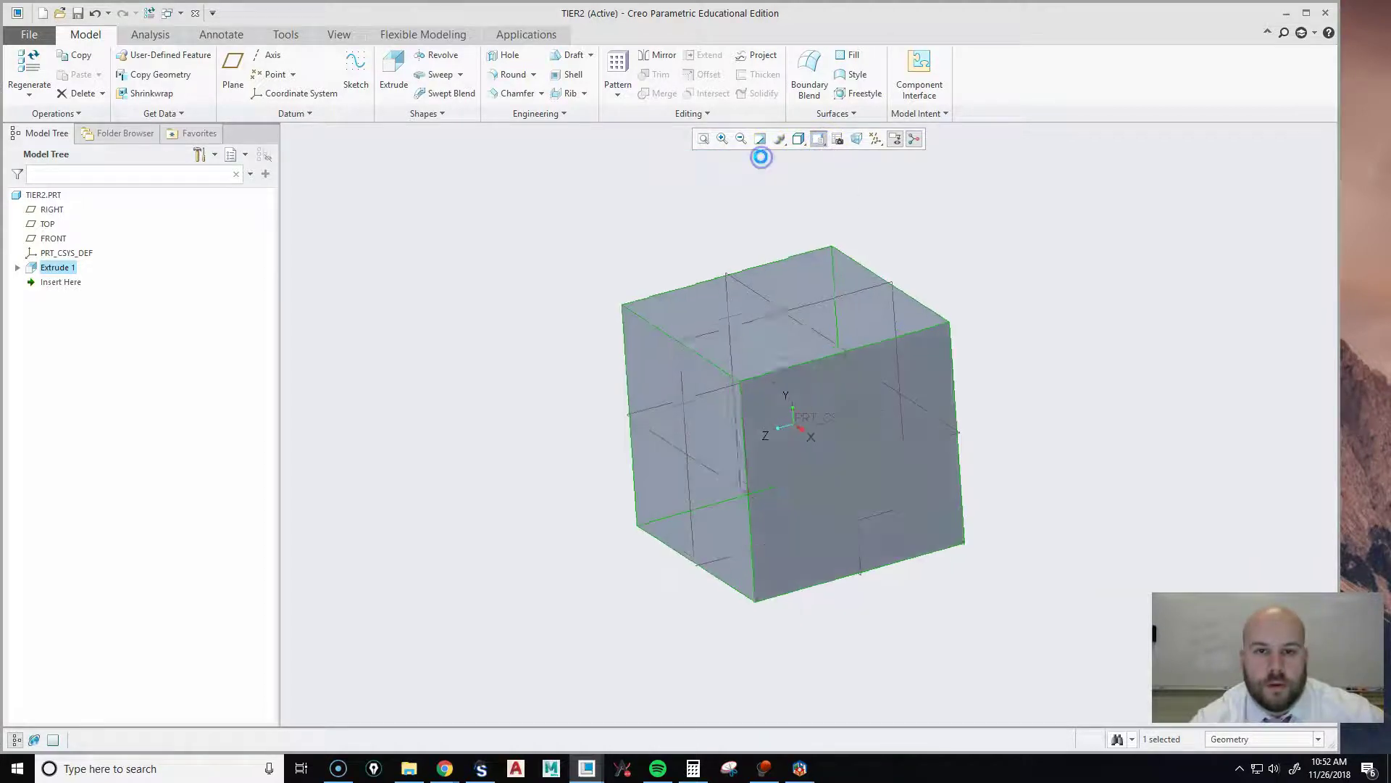
click(1180, 225)
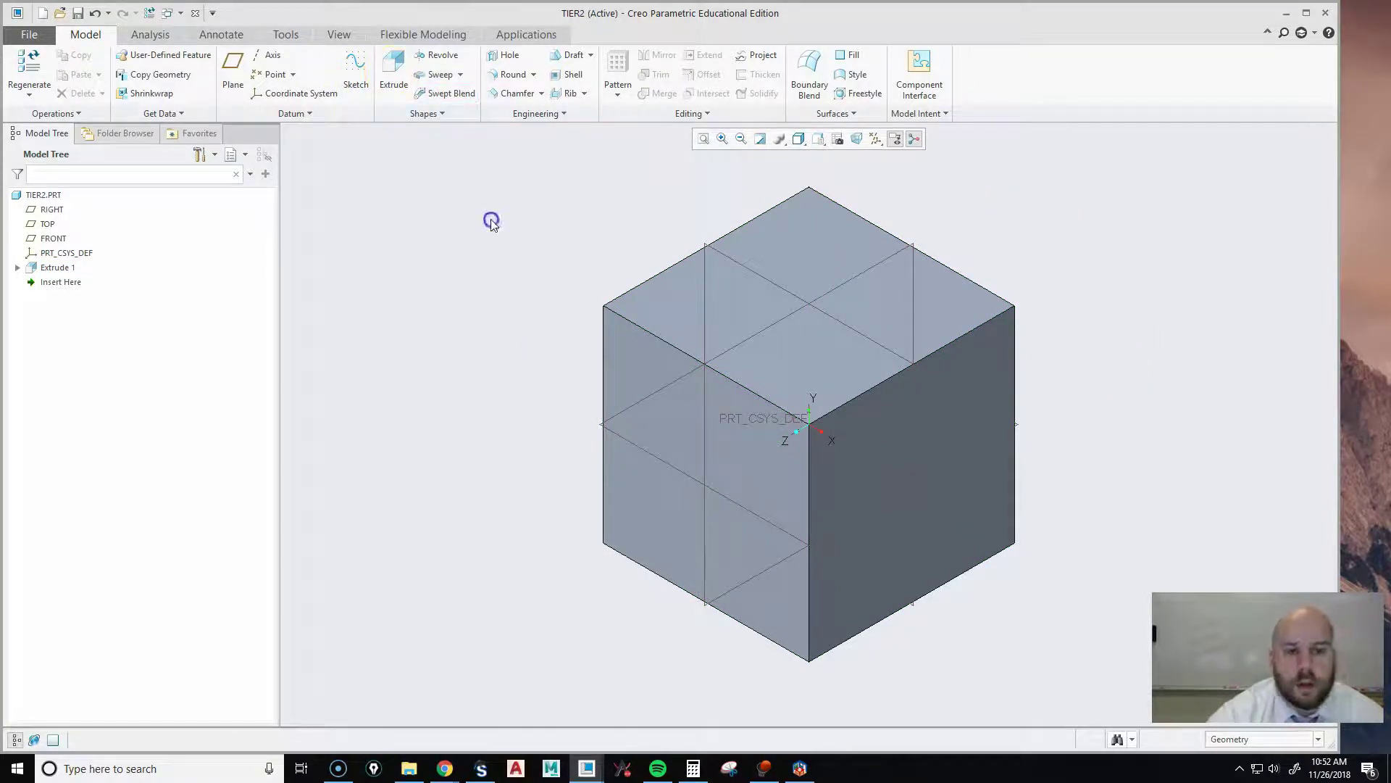
click(692, 388)
click(520, 323)
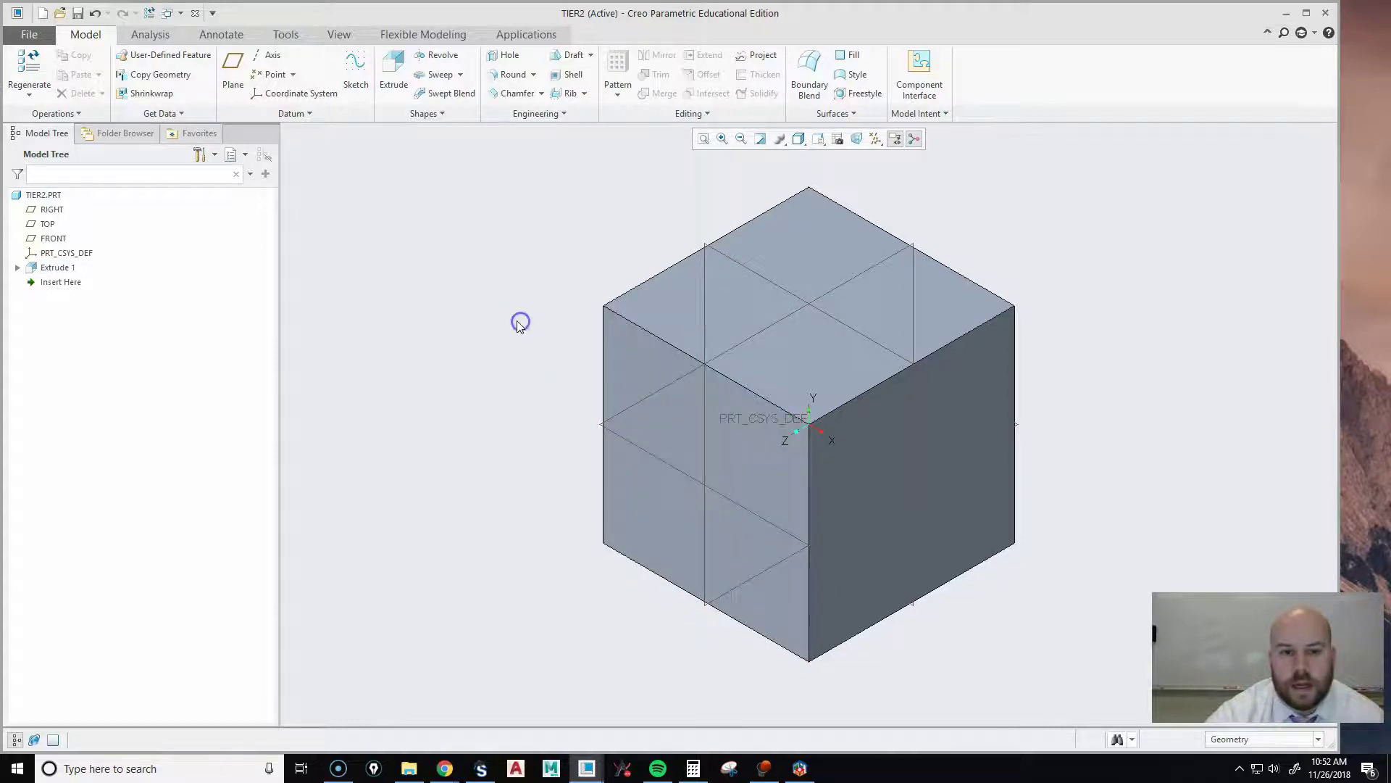
click(395, 77)
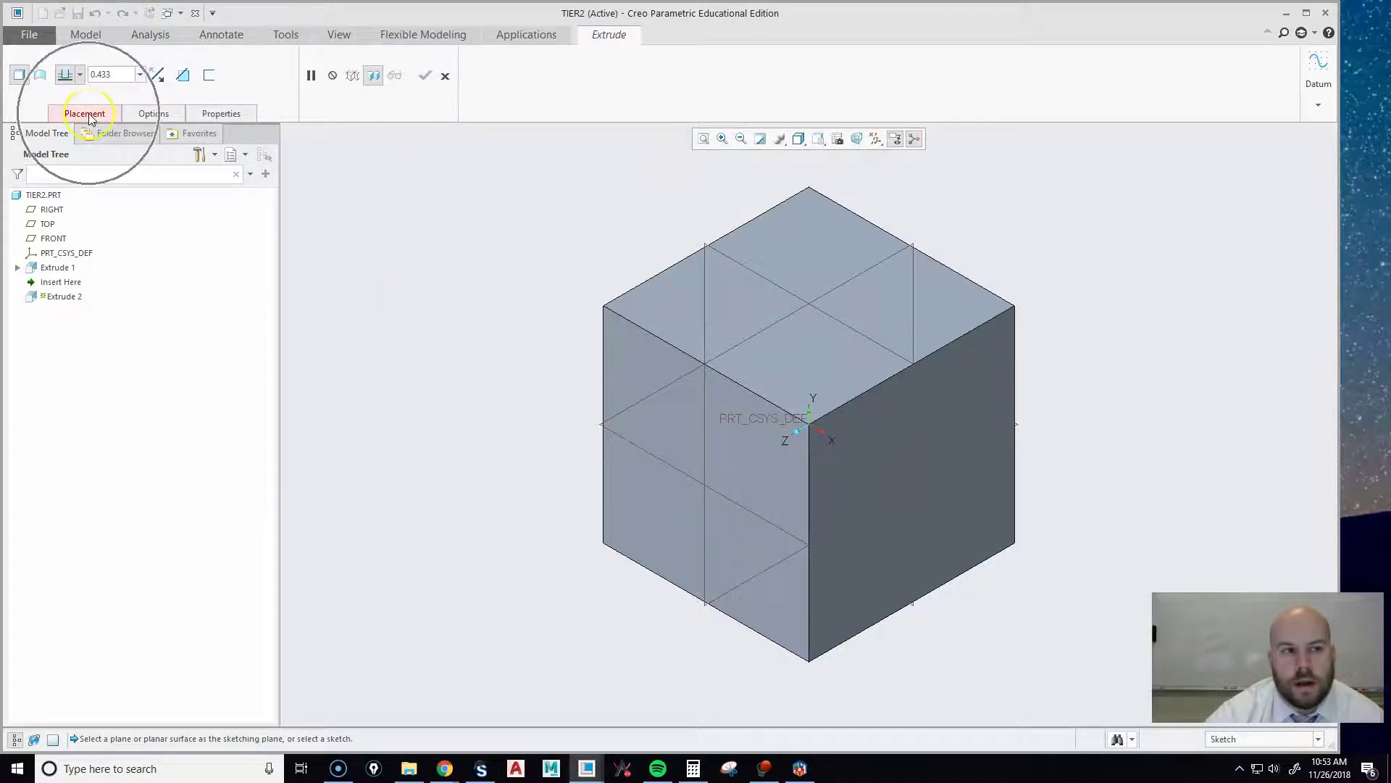
click(744, 269)
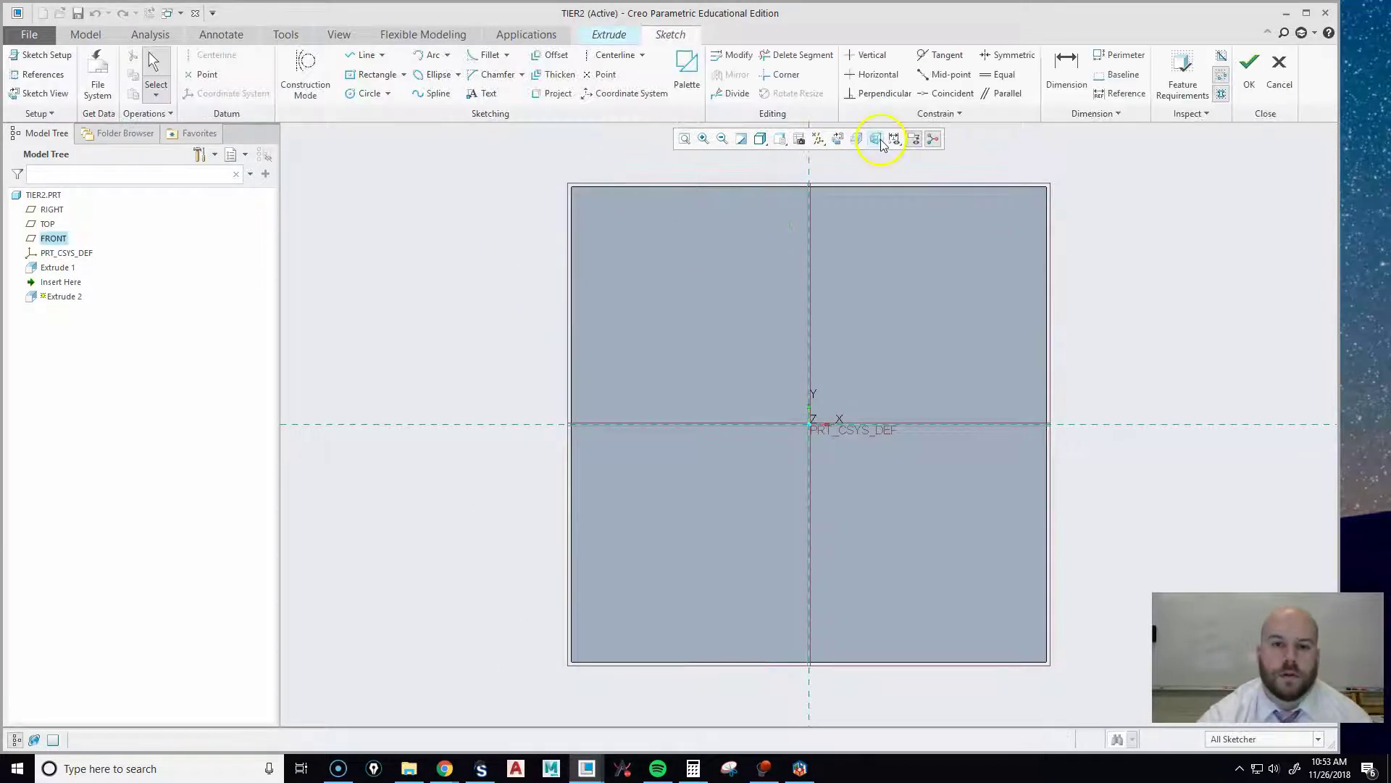
click(837, 140)
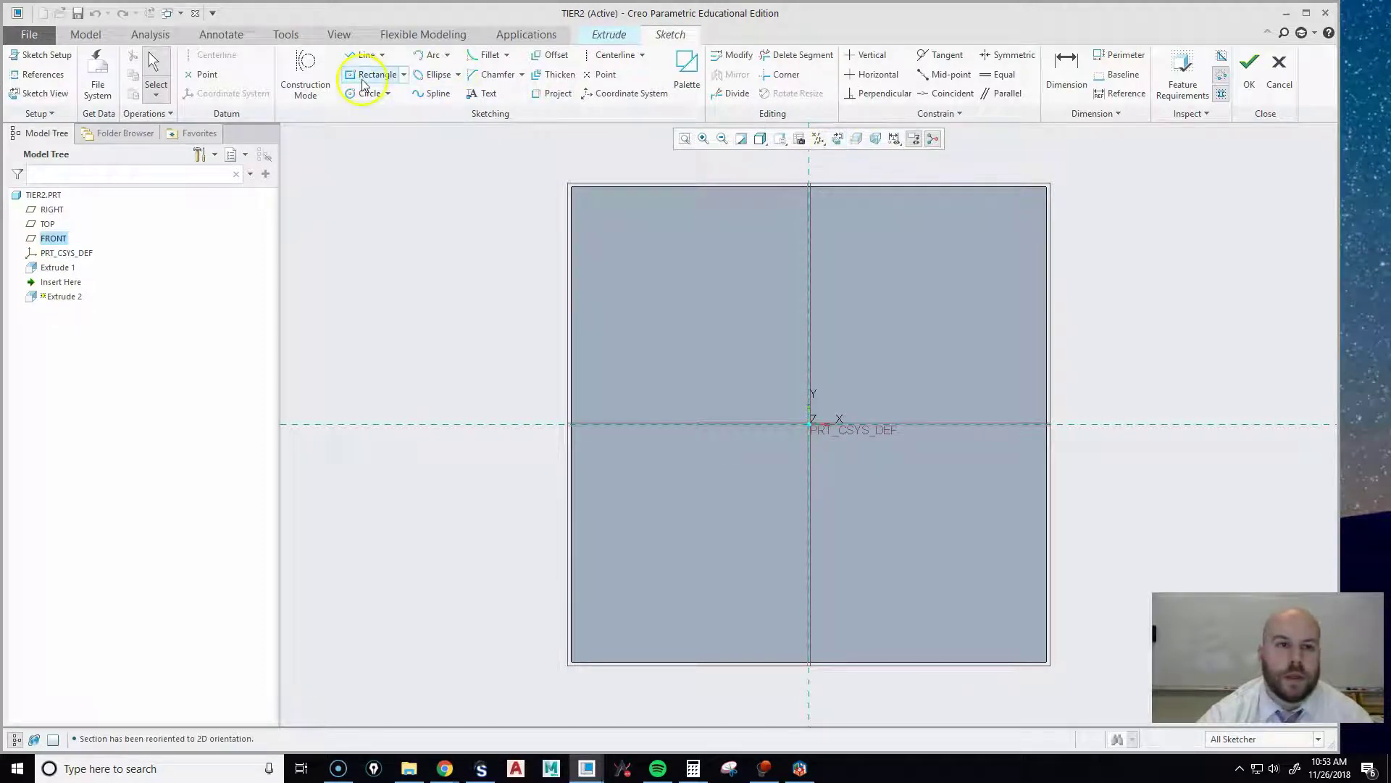
Step: Sketch a center rectangle about 0.832 wide and 0.753 high, centered on the origin inside the cube's outline
click(404, 76)
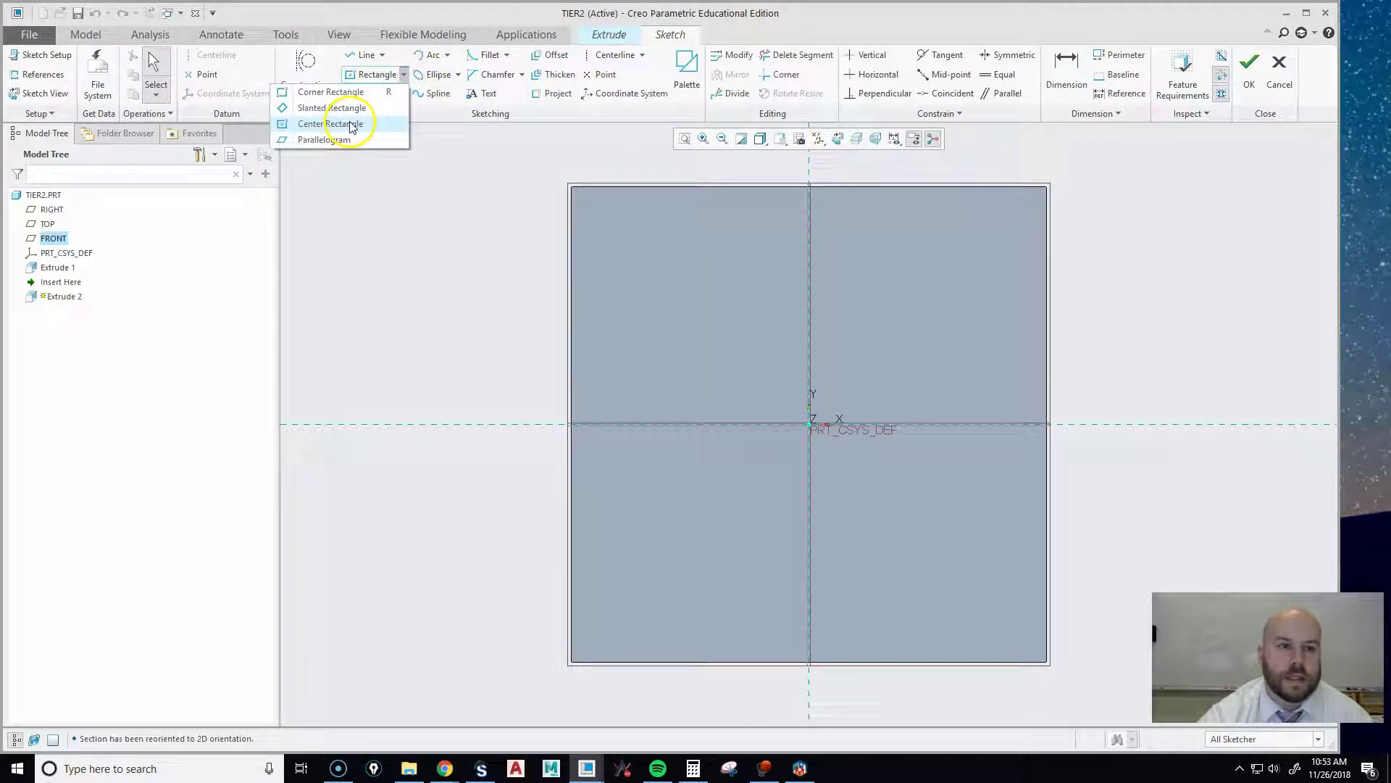
click(353, 126)
click(404, 75)
click(355, 127)
click(809, 423)
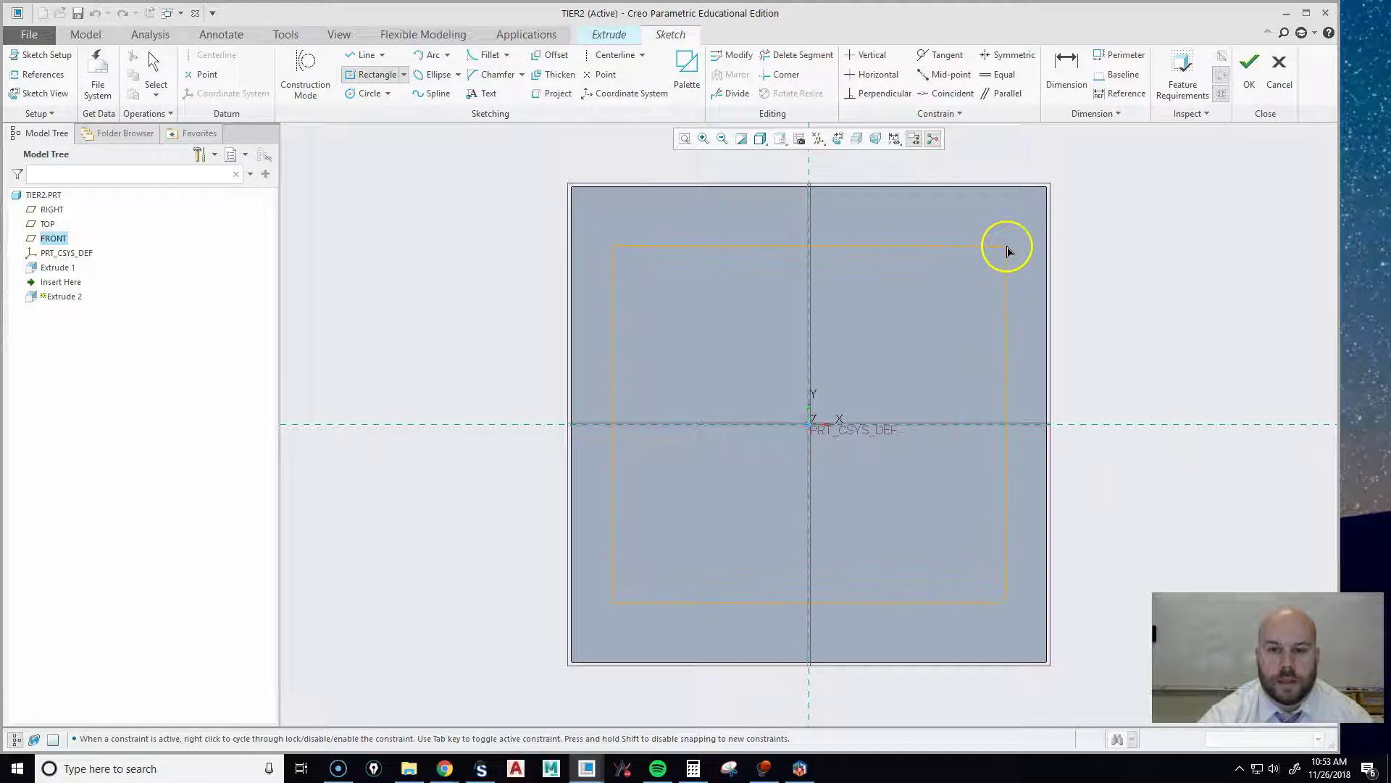
click(1008, 248)
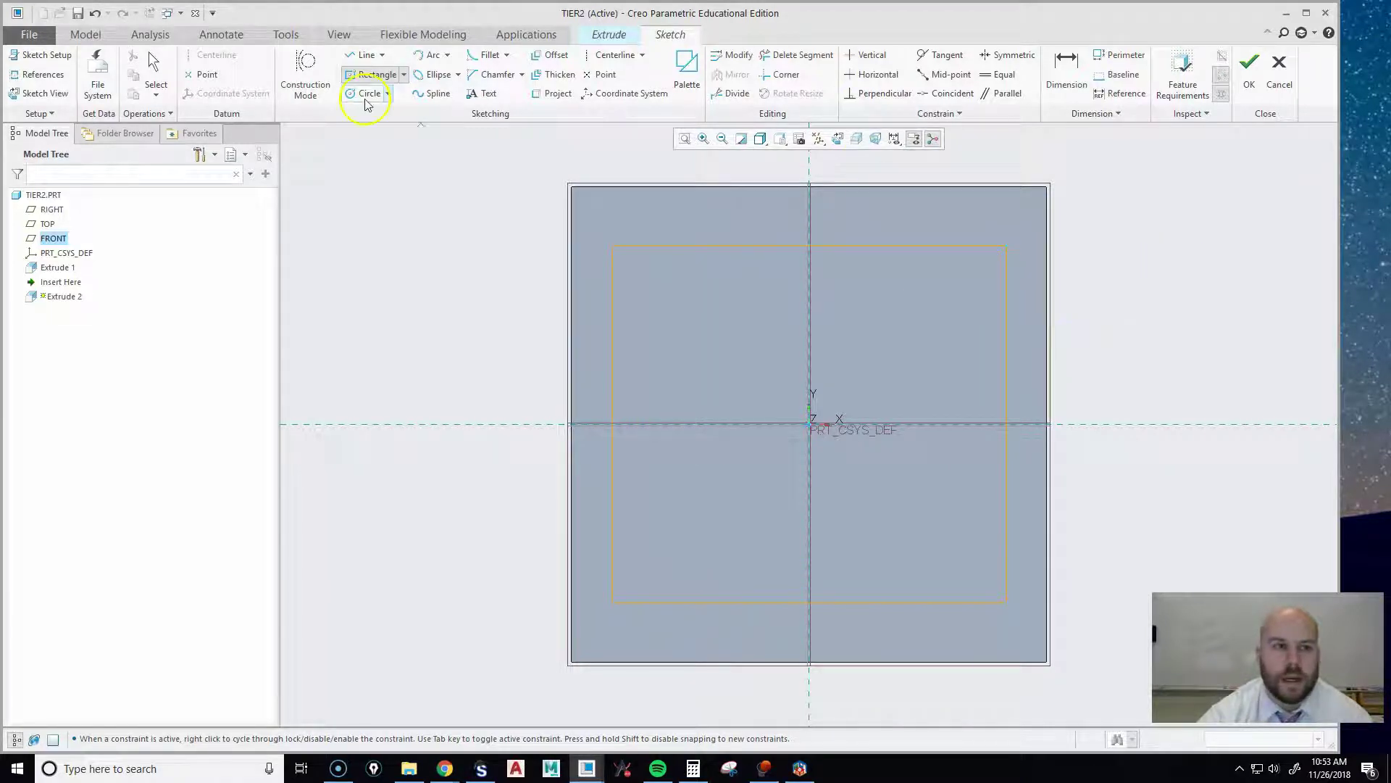
middle_click(1143, 288)
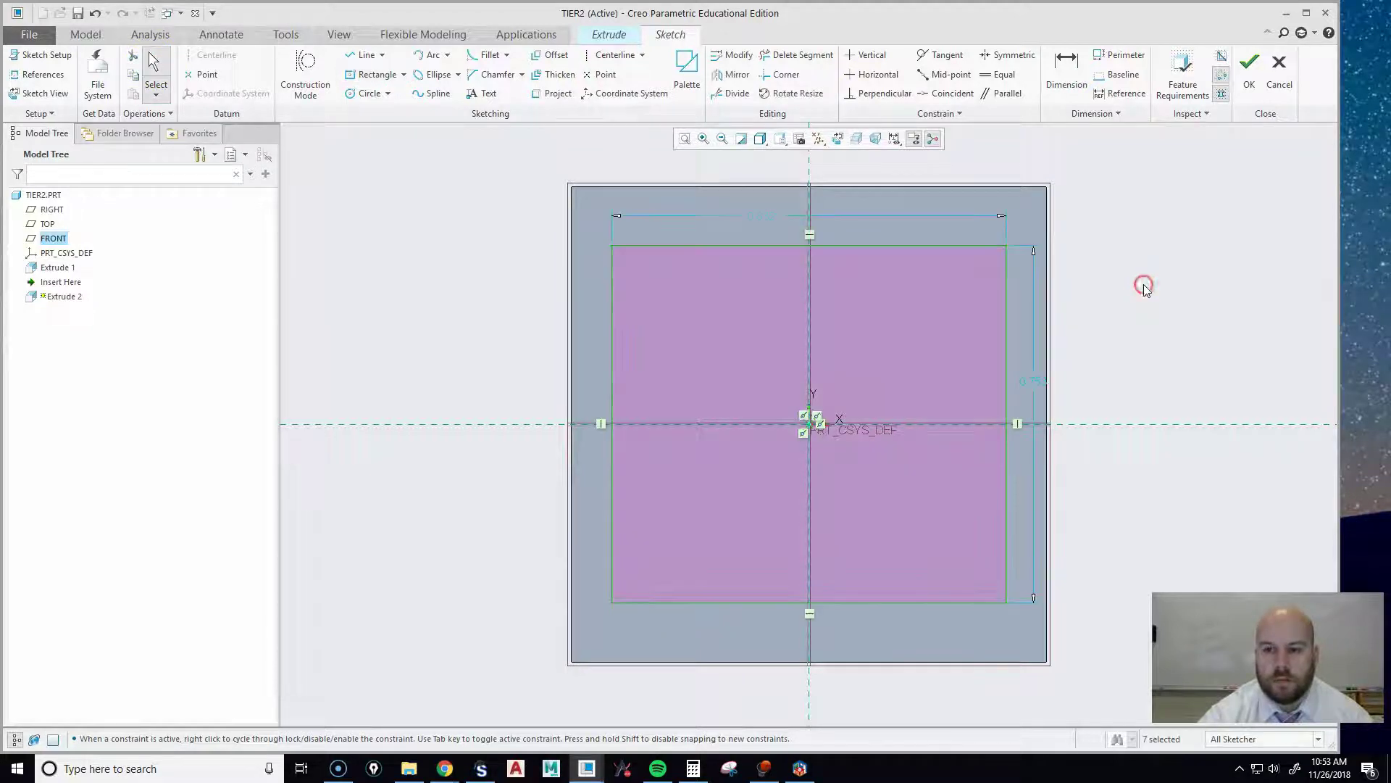
click(1144, 276)
Step: Examine the rectangle's dimensions in the No Hidden display style, and return to Shading With Edges
click(690, 216)
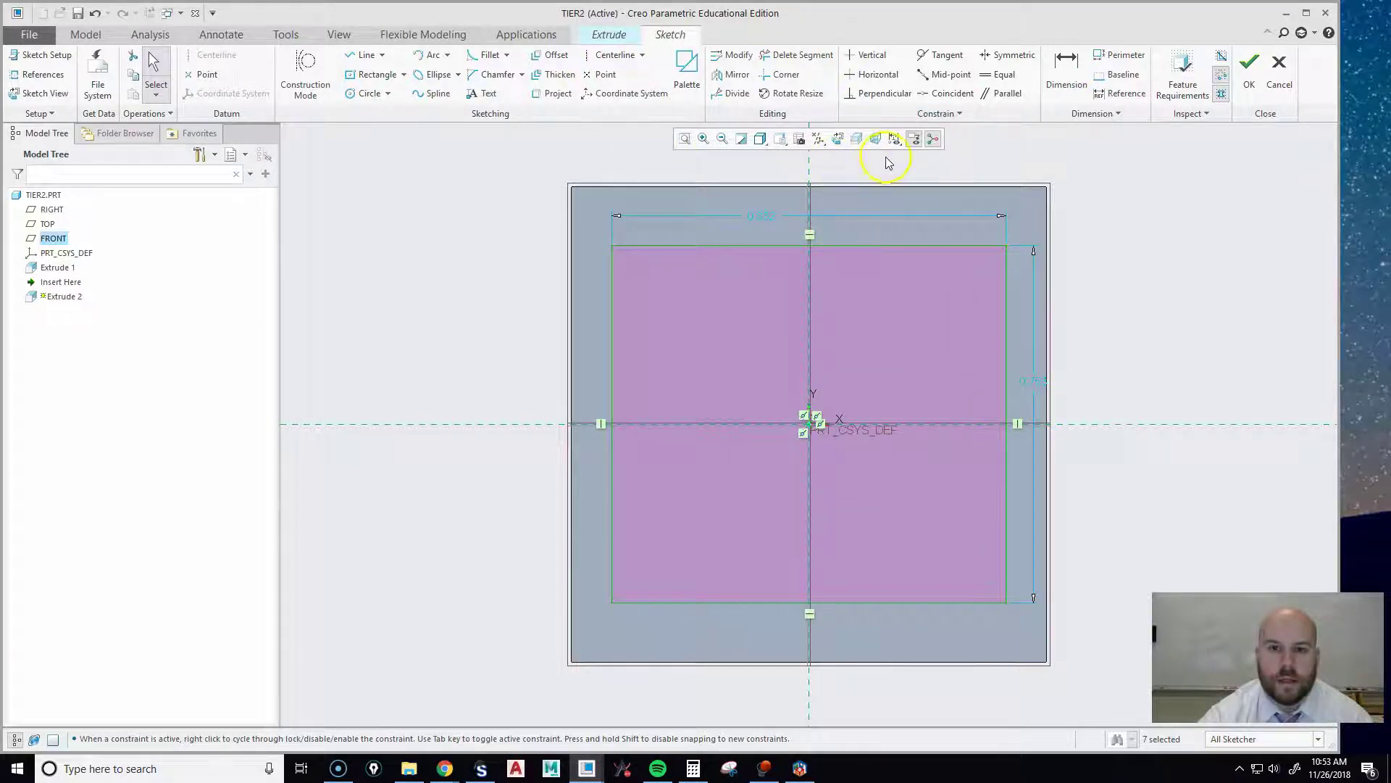
click(760, 140)
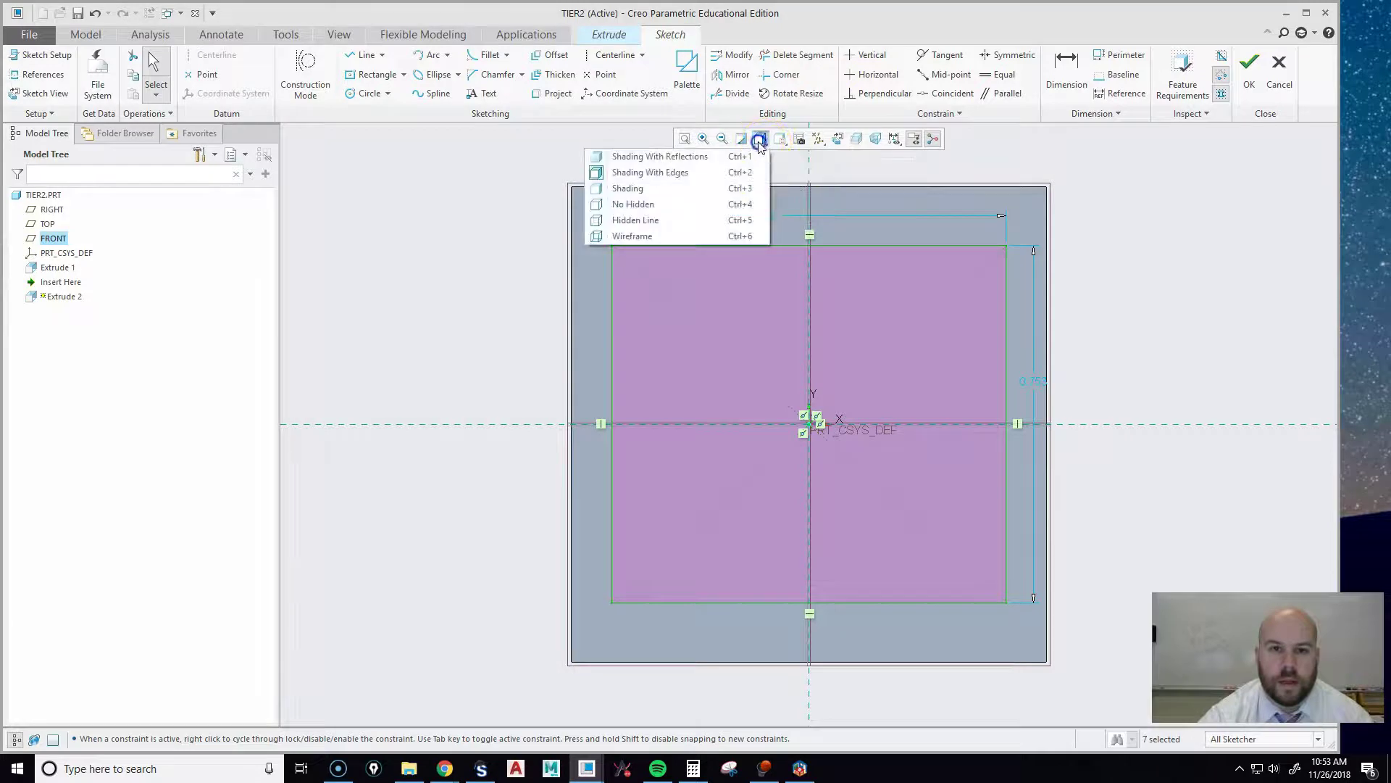
click(669, 207)
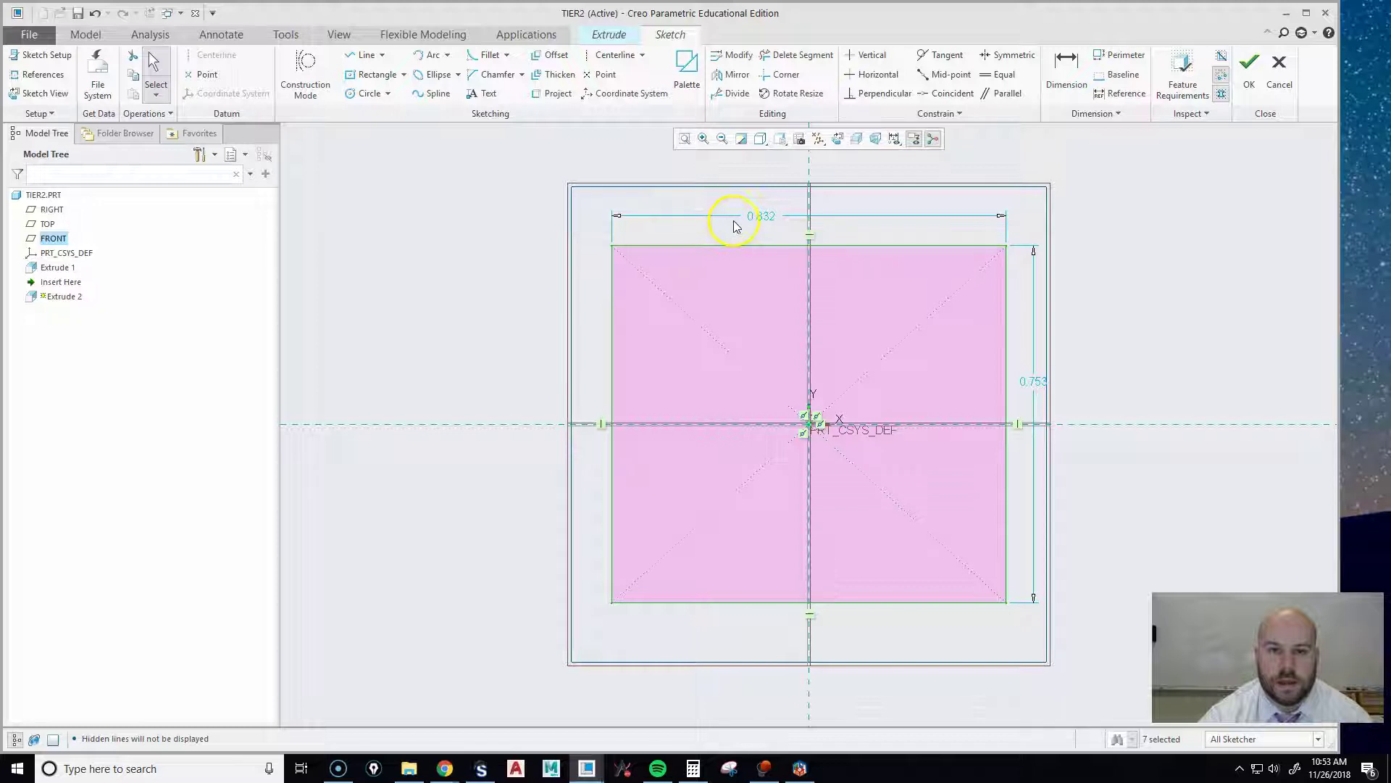
click(761, 139)
click(655, 174)
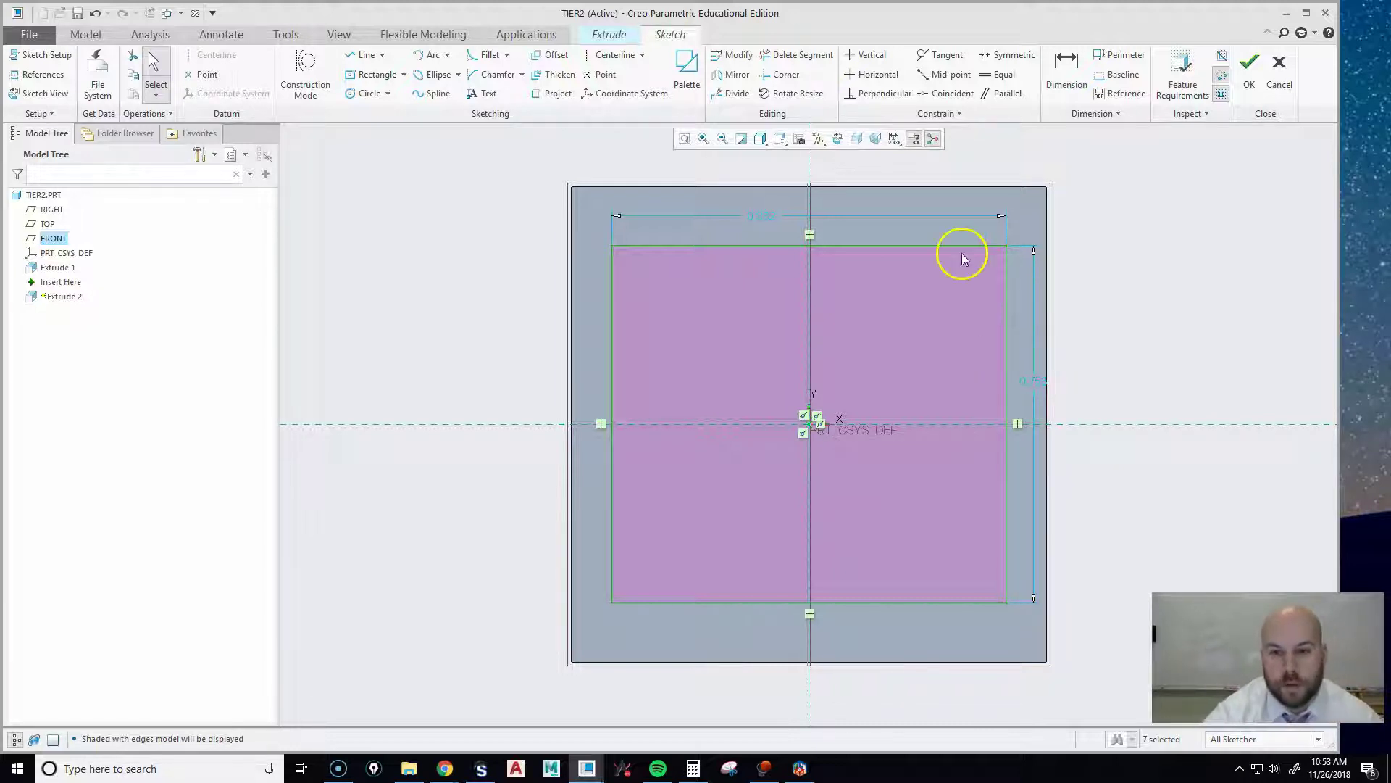
Step: Set the inner rectangle's height and width both to 0.75 and finish the sketch
double_click(1031, 380)
text(0.75)
key(Return)
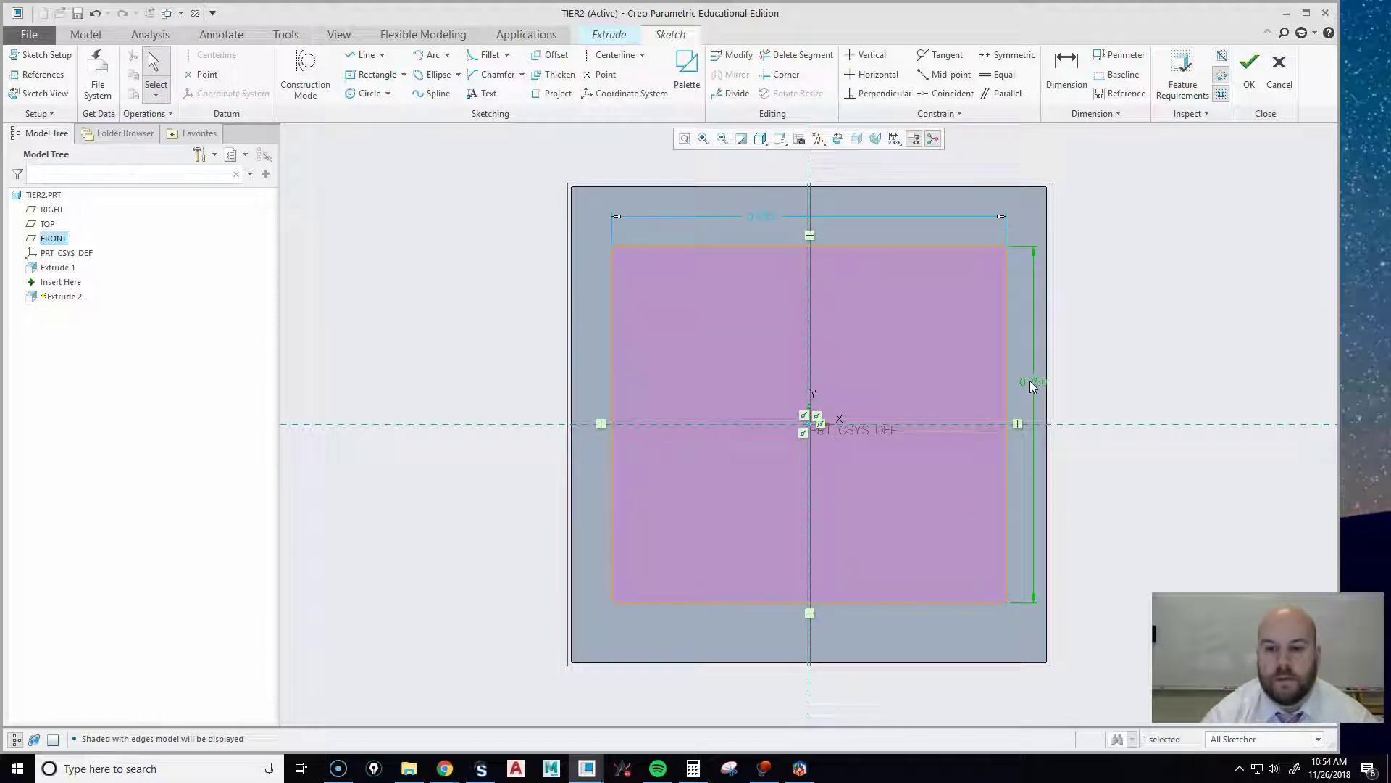
double_click(770, 217)
text(.750)
key(Return)
click(1158, 319)
click(1249, 64)
Step: Define the second extrusion as a material-removing cut with the Through All depth option
middle_drag(956, 384, 456, 233)
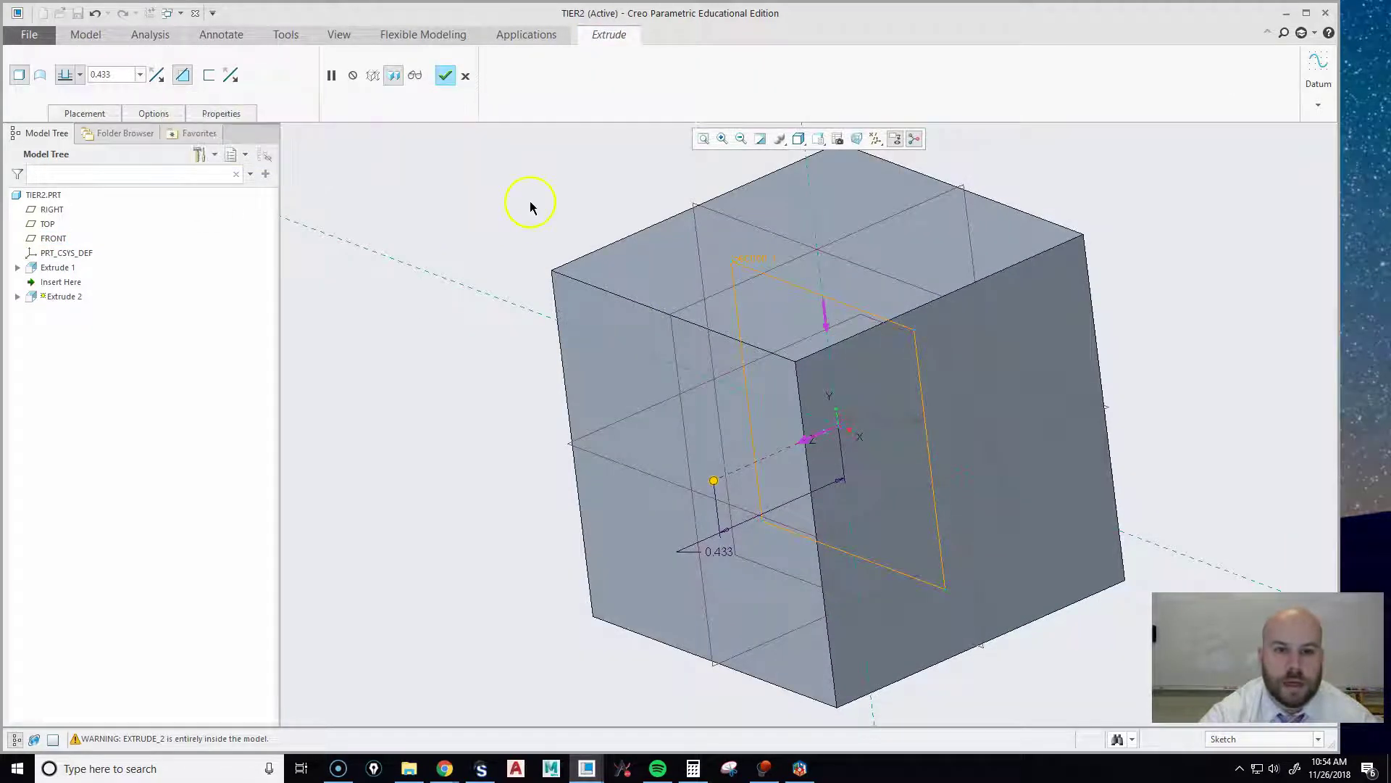
click(182, 74)
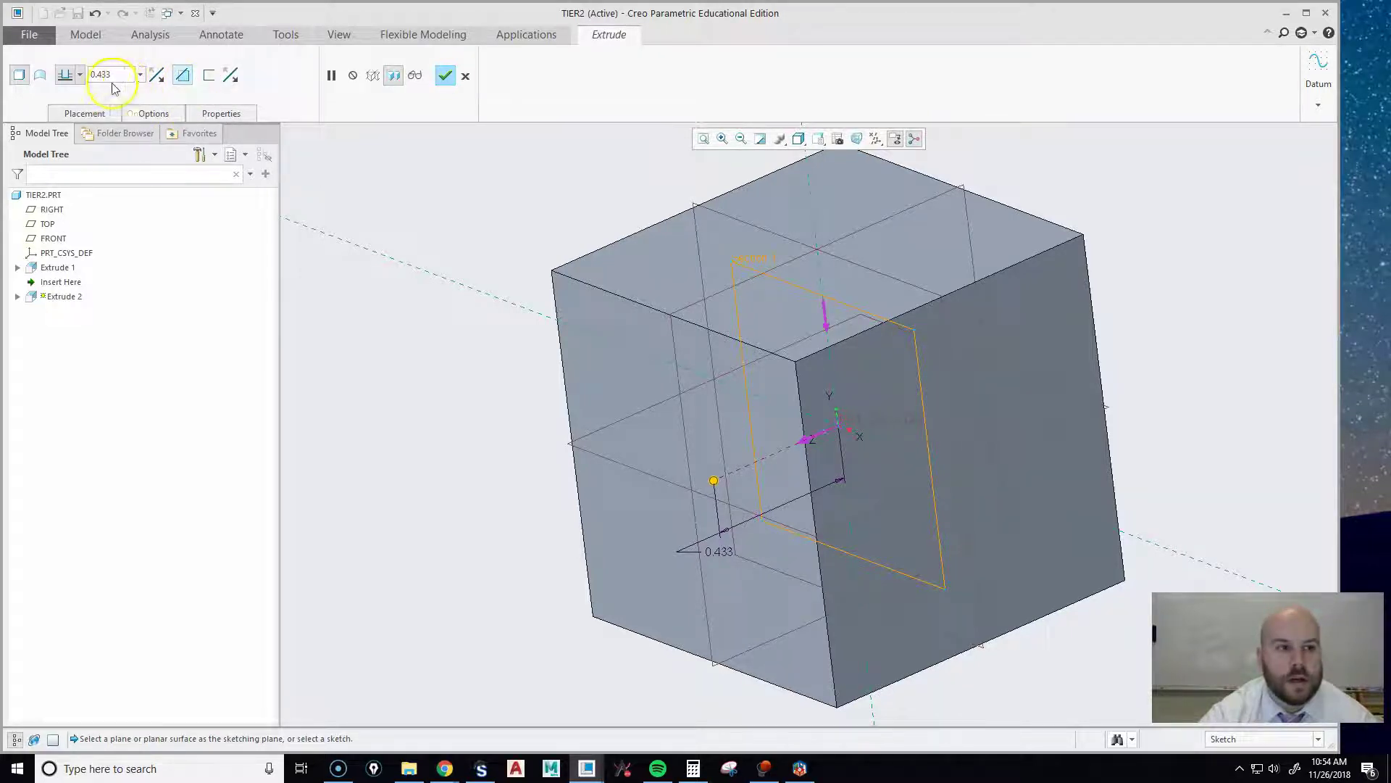
click(80, 75)
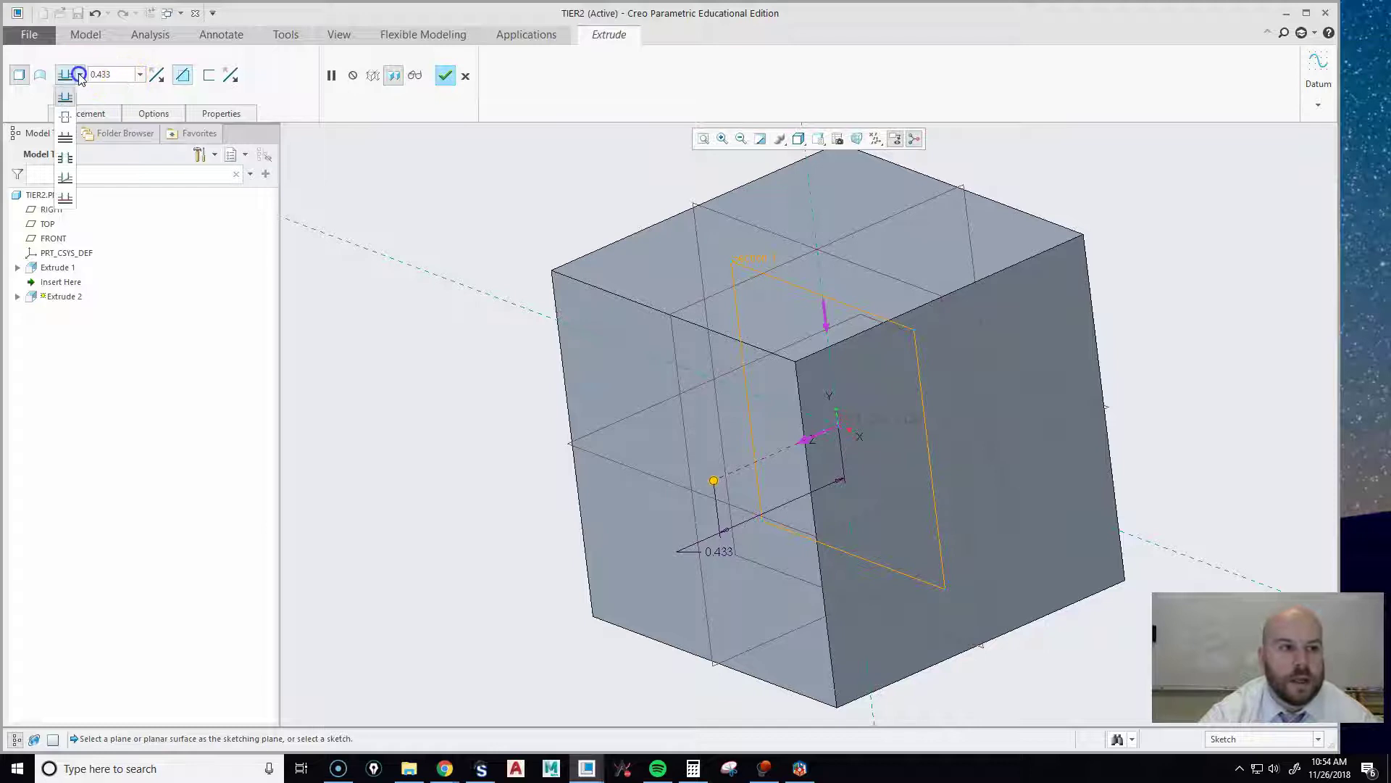
click(66, 158)
middle_drag(553, 273, 790, 406)
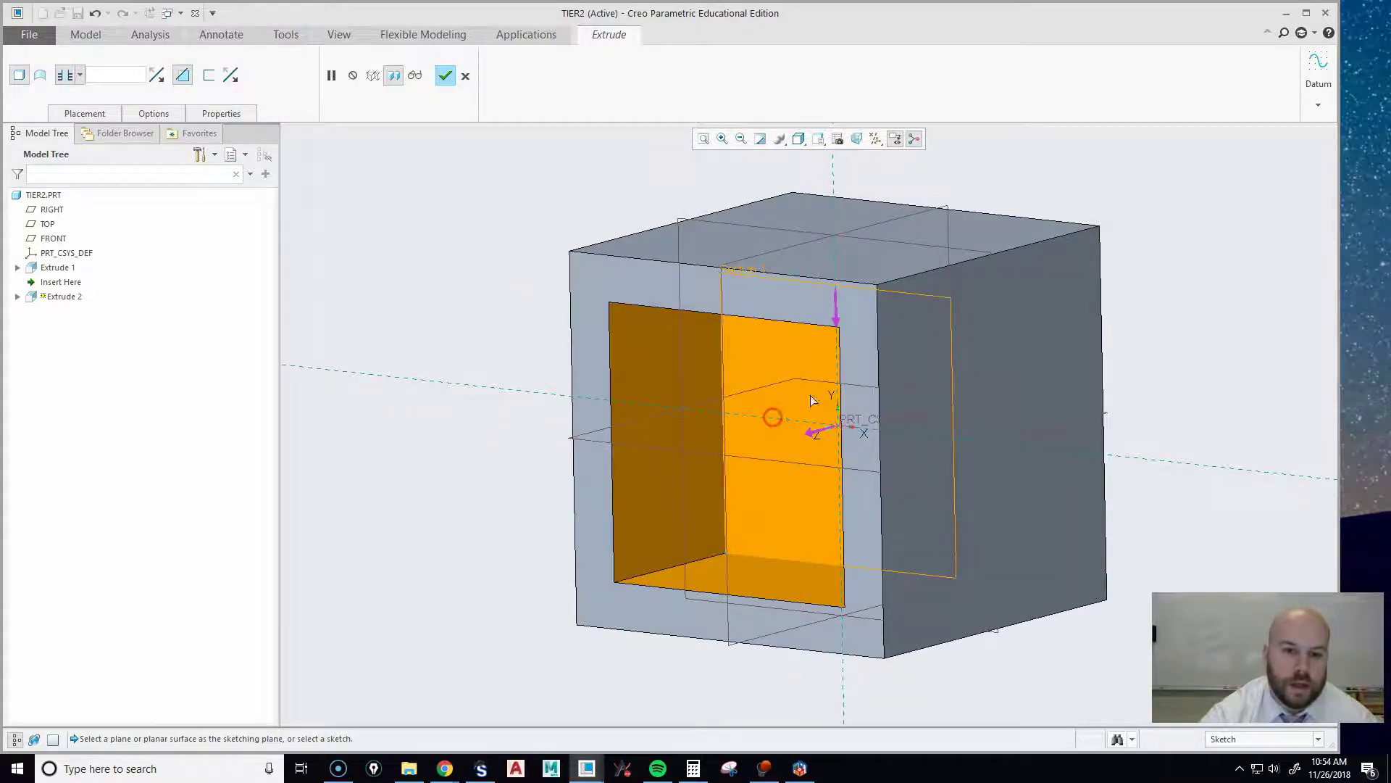
middle_drag(497, 469, 833, 425)
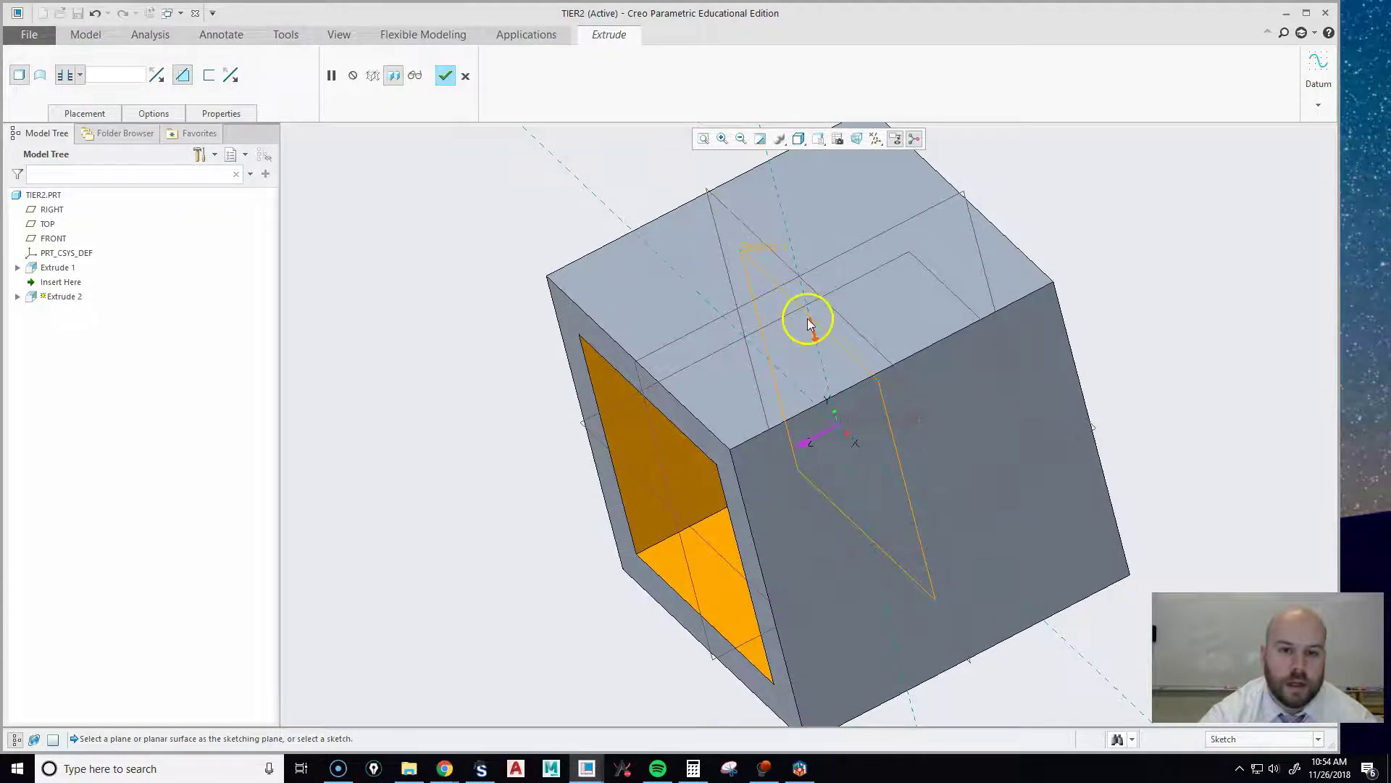
Step: Set the second side's depth of the cut to Through All and complete the feature
click(155, 110)
click(207, 196)
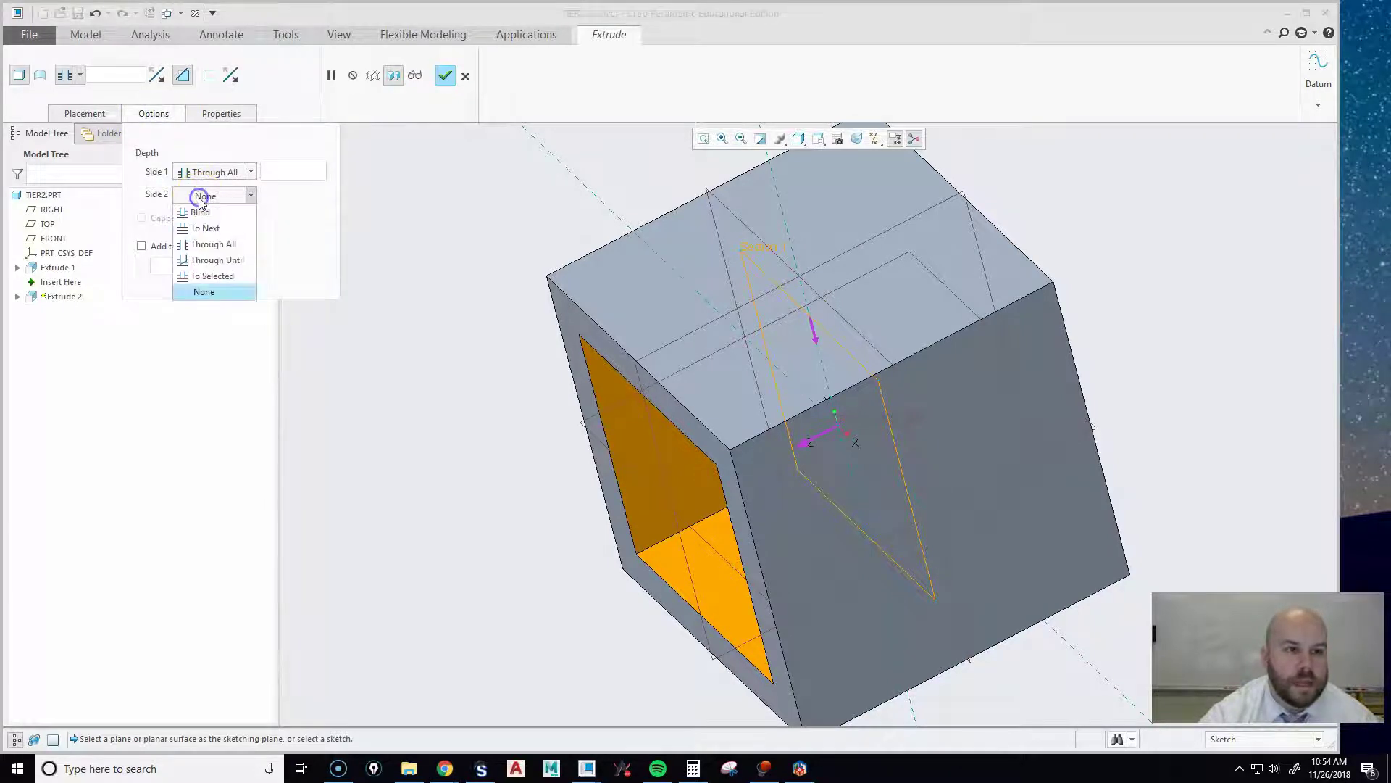
click(217, 245)
middle_drag(795, 384, 845, 355)
key(ctrl+d)
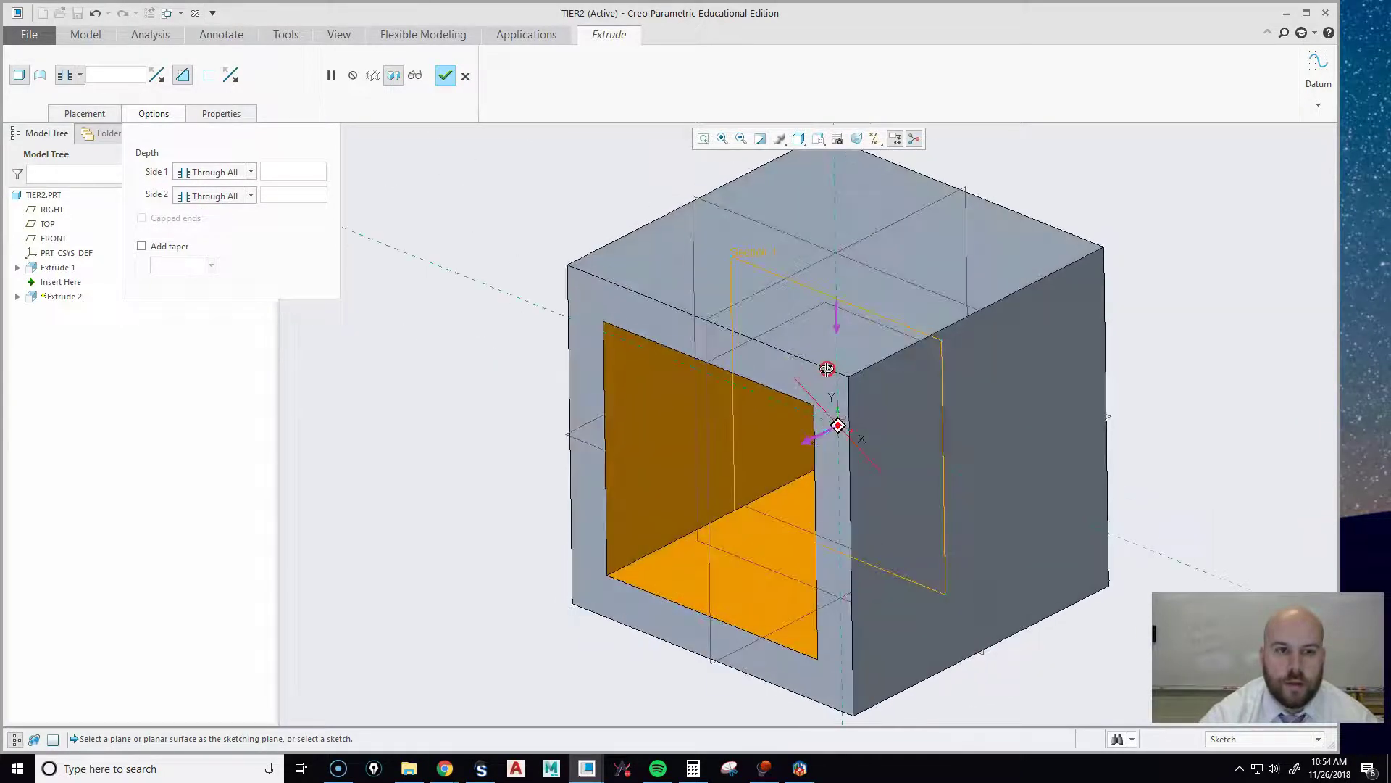
click(447, 85)
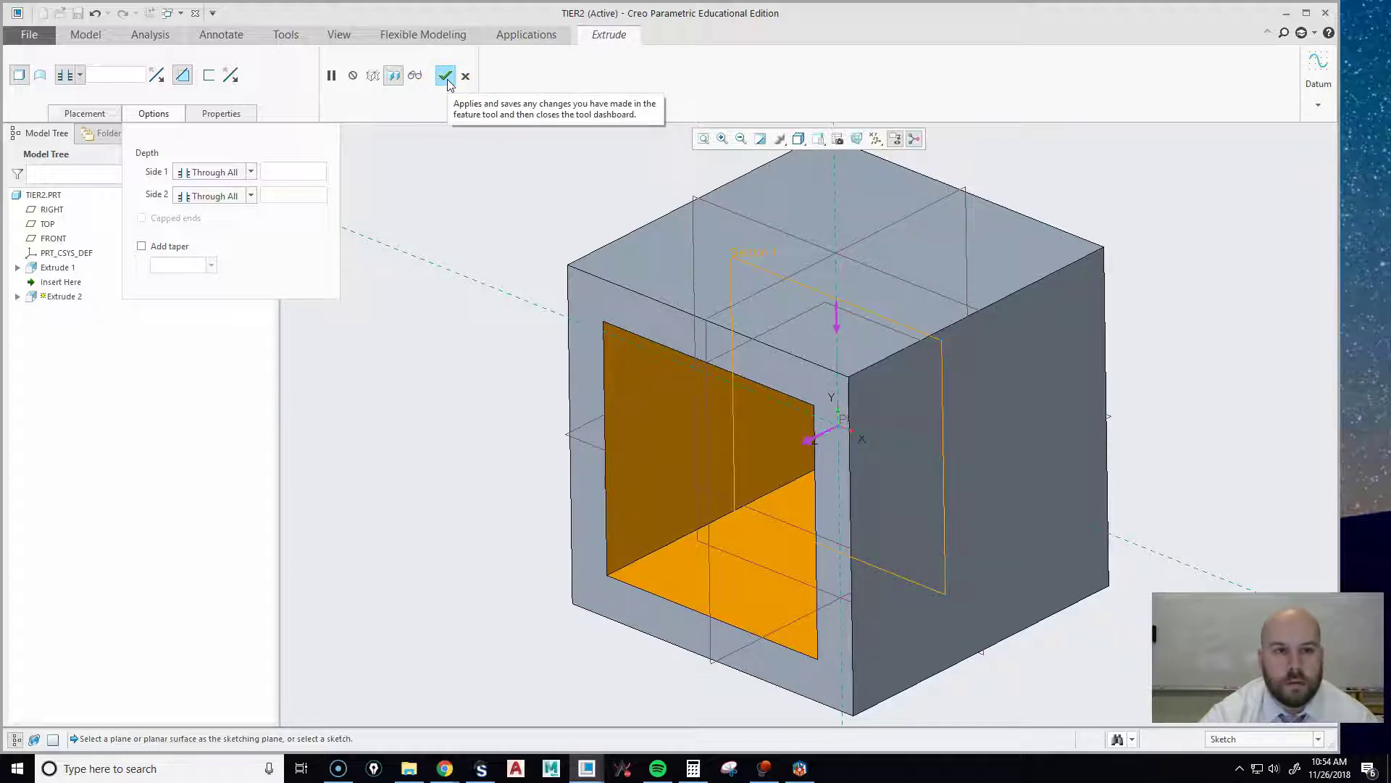
click(447, 85)
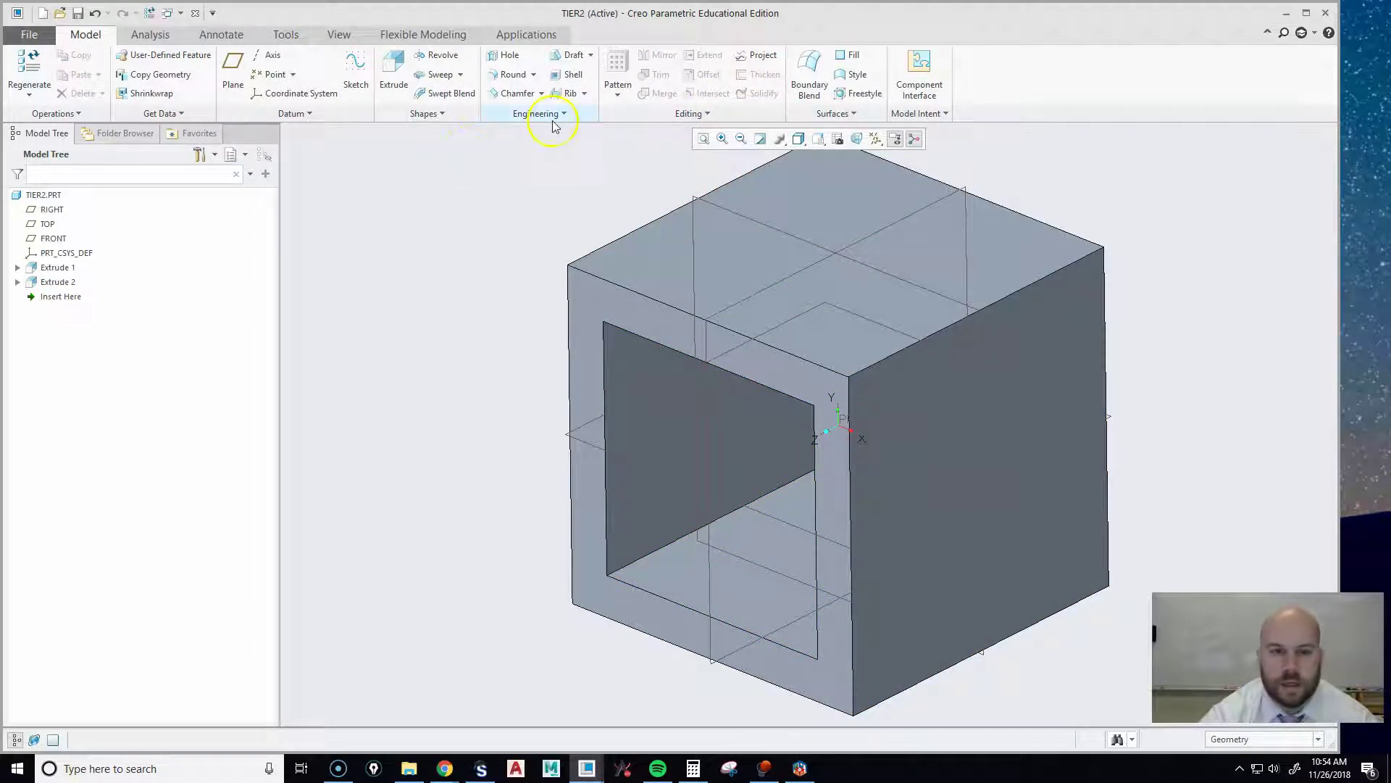
Step: Start another extrusion with its sketch on the RIGHT datum plane
click(392, 79)
click(997, 205)
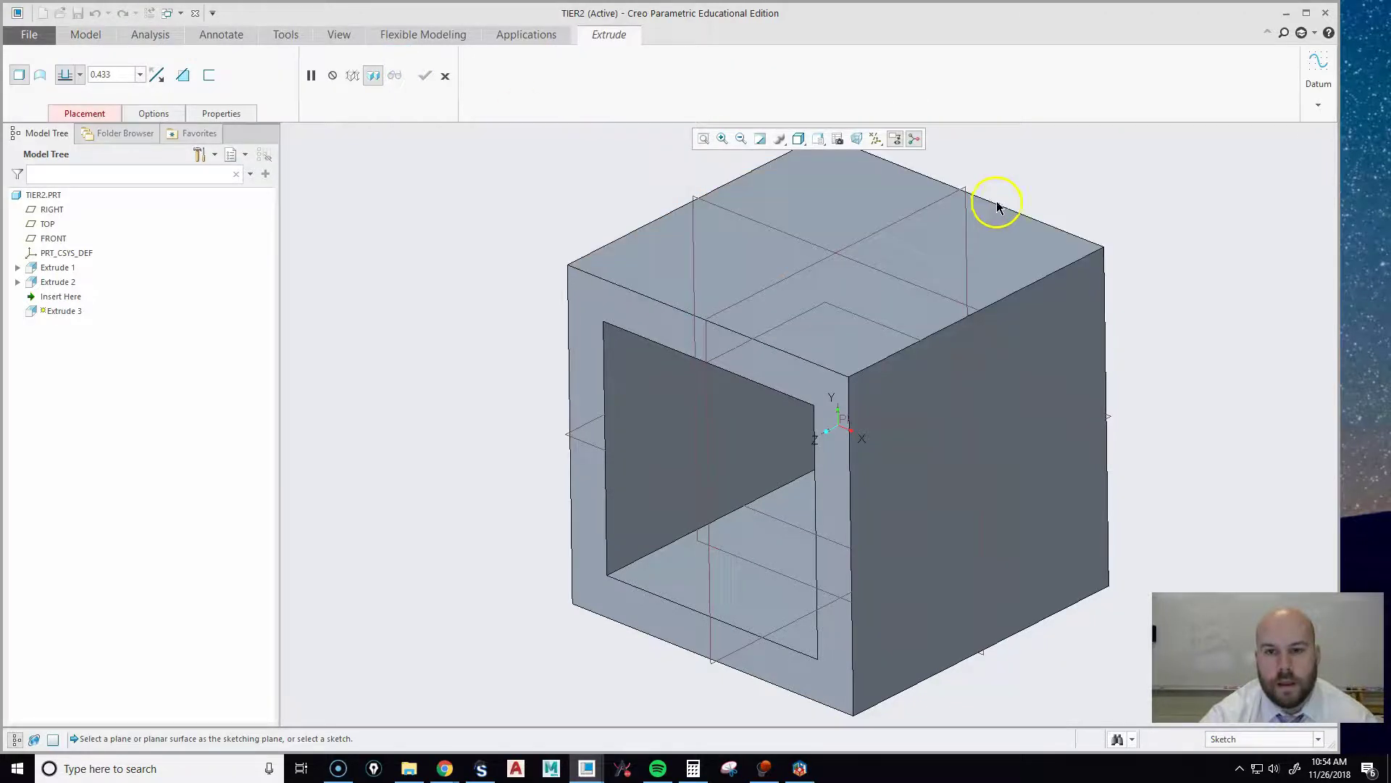
click(923, 208)
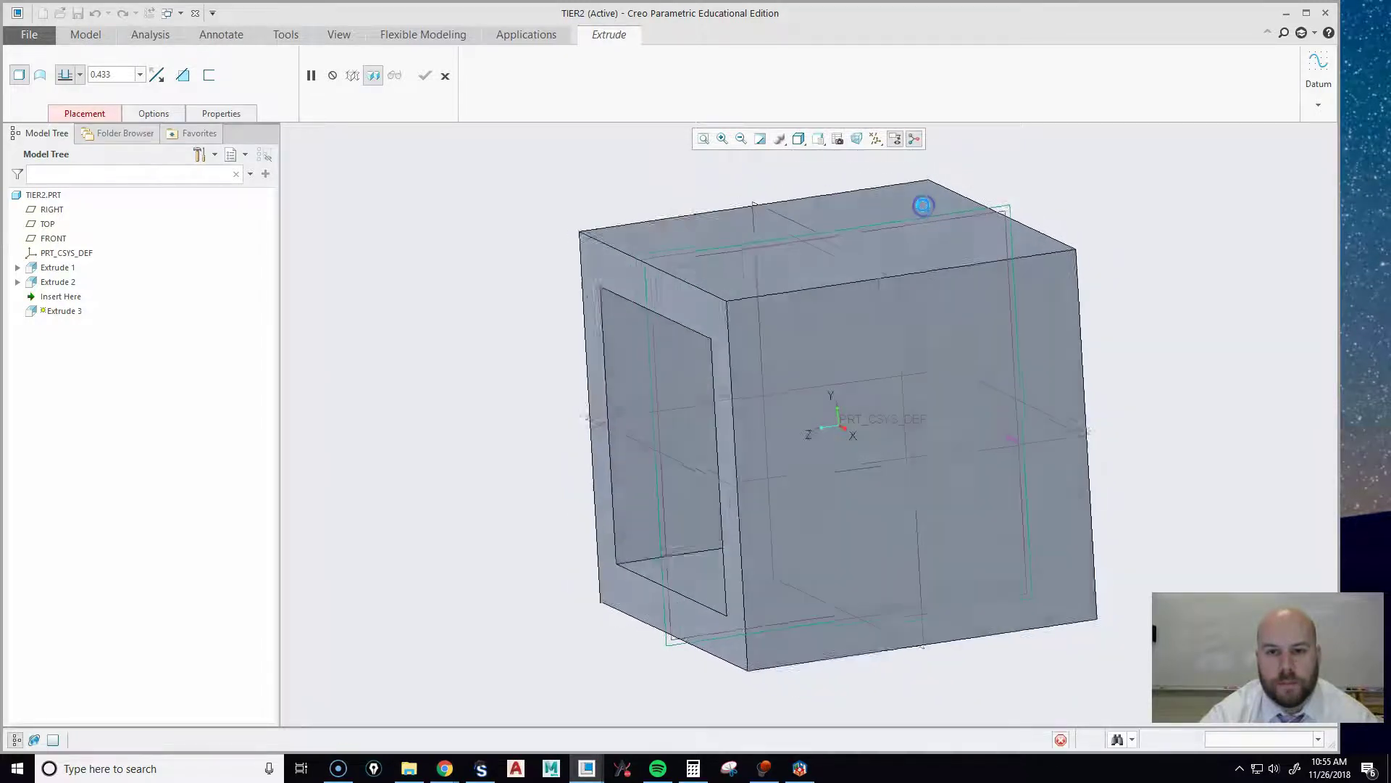
click(940, 360)
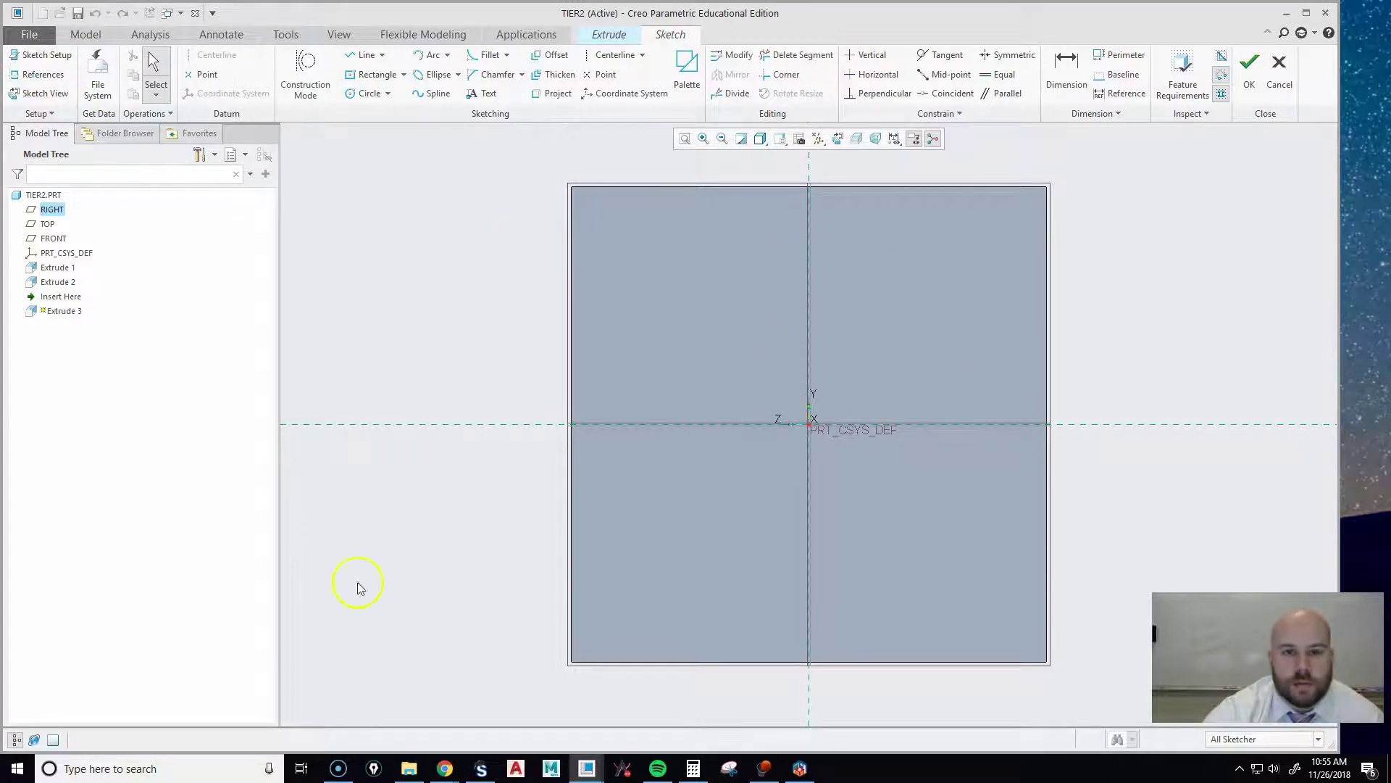
Step: Check the sketch setup, keeping the TOP datum plane as reference with Top orientation, and return to the sketch
click(43, 54)
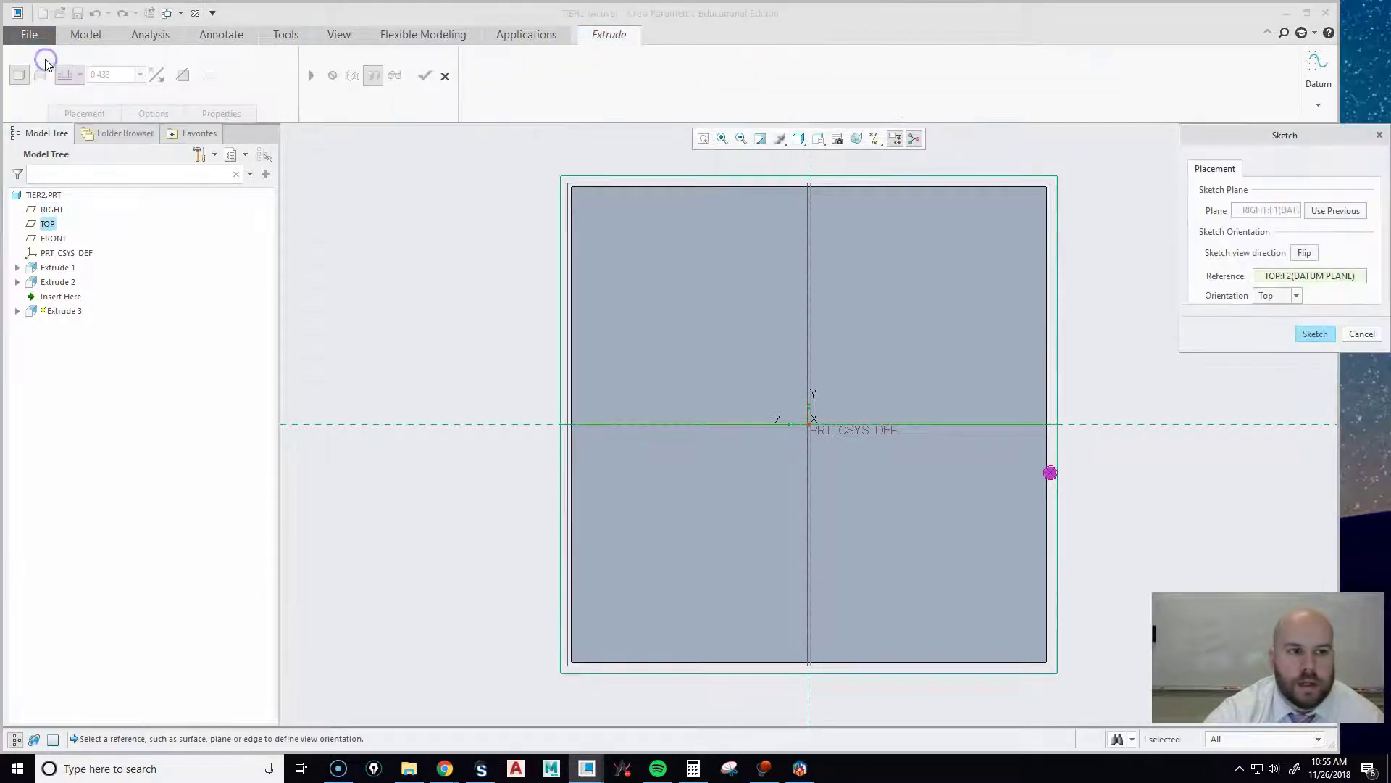
click(1275, 276)
click(47, 224)
click(942, 193)
click(1302, 298)
click(1287, 313)
click(1295, 297)
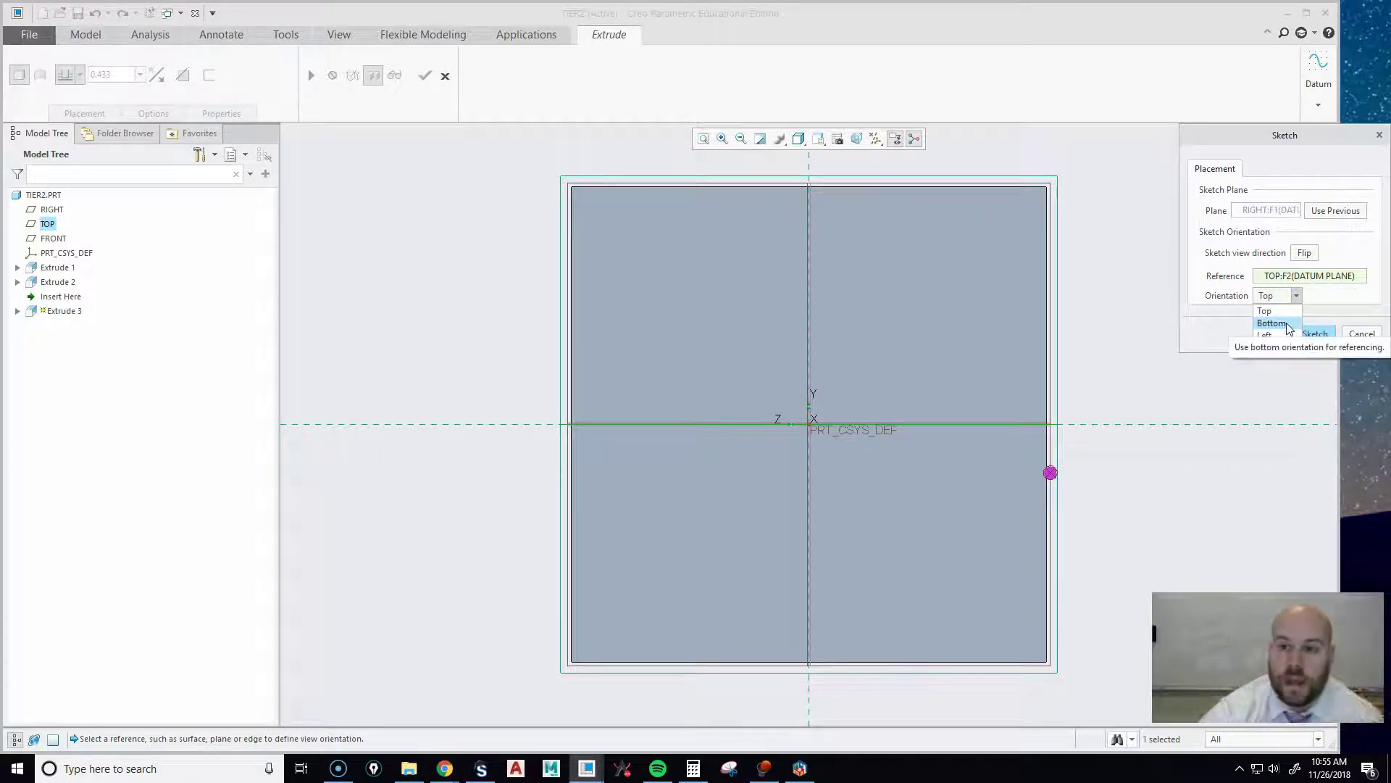
click(1288, 326)
click(1296, 296)
click(1281, 312)
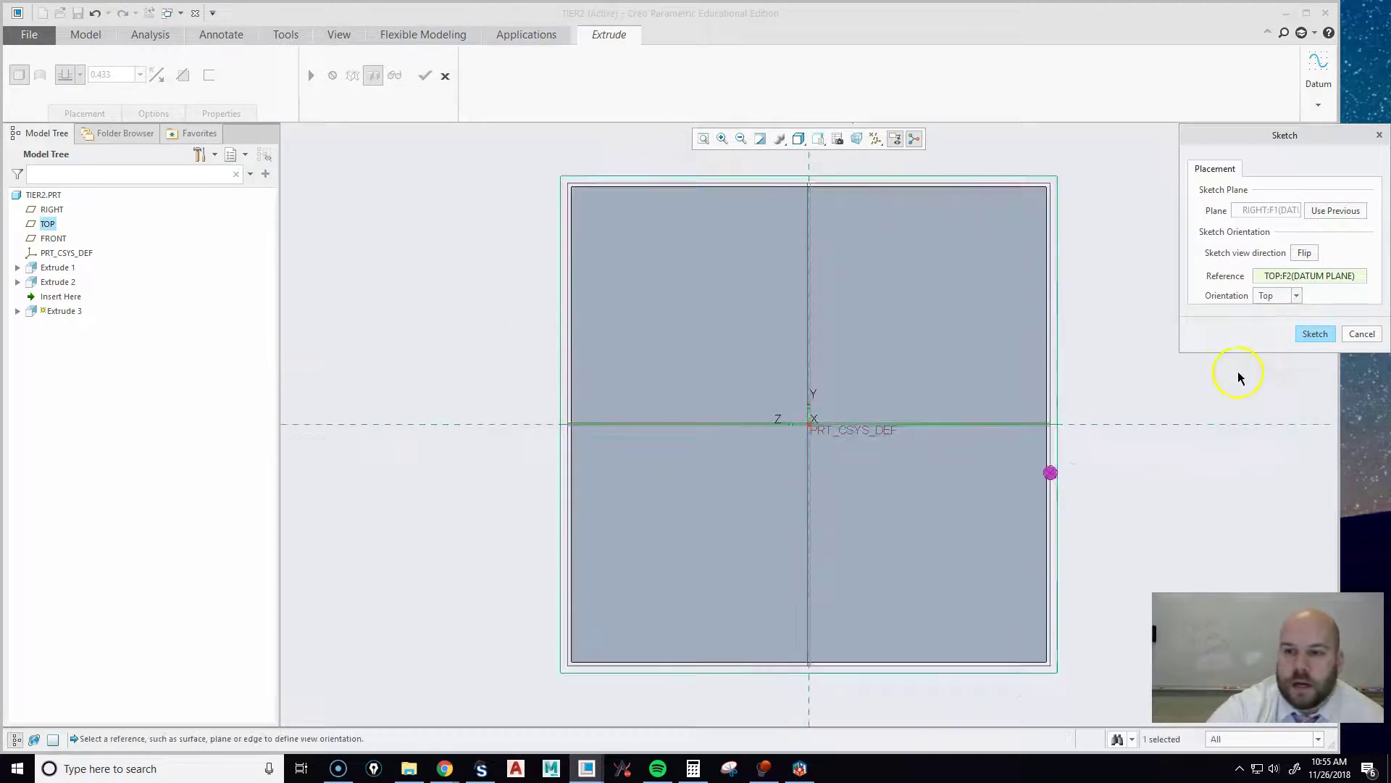
click(1314, 335)
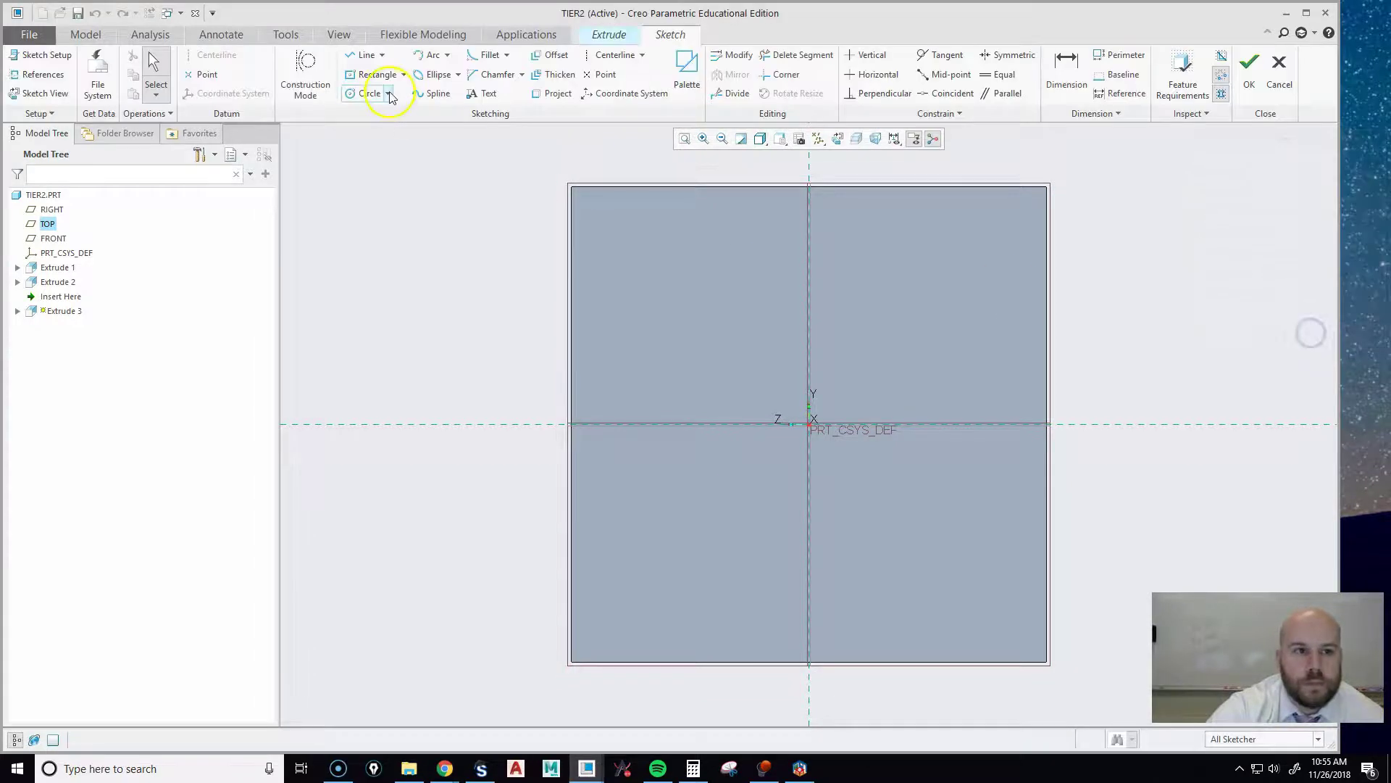
Step: Try to sketch a center rectangle from the origin snapped to the existing opening's edge, using the Wireframe display style
click(376, 76)
click(809, 425)
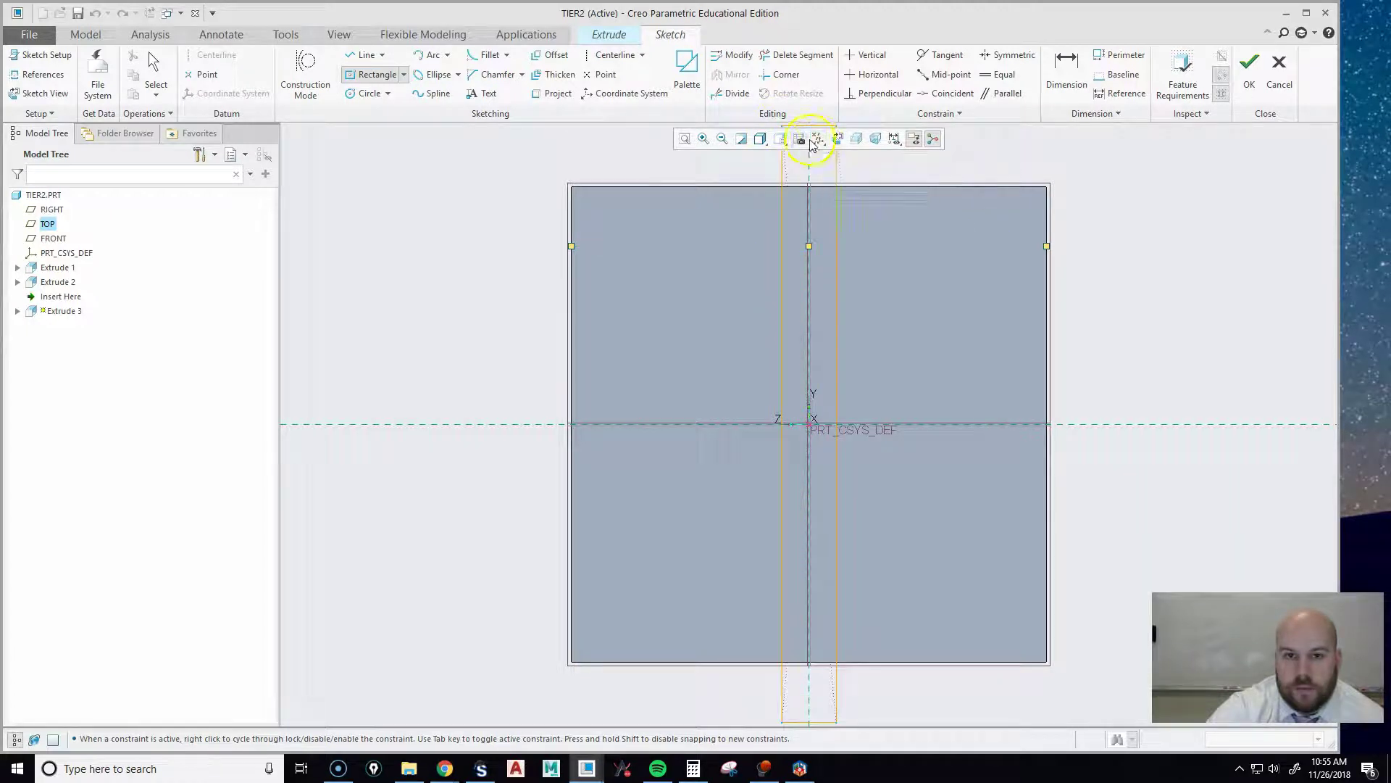
click(760, 138)
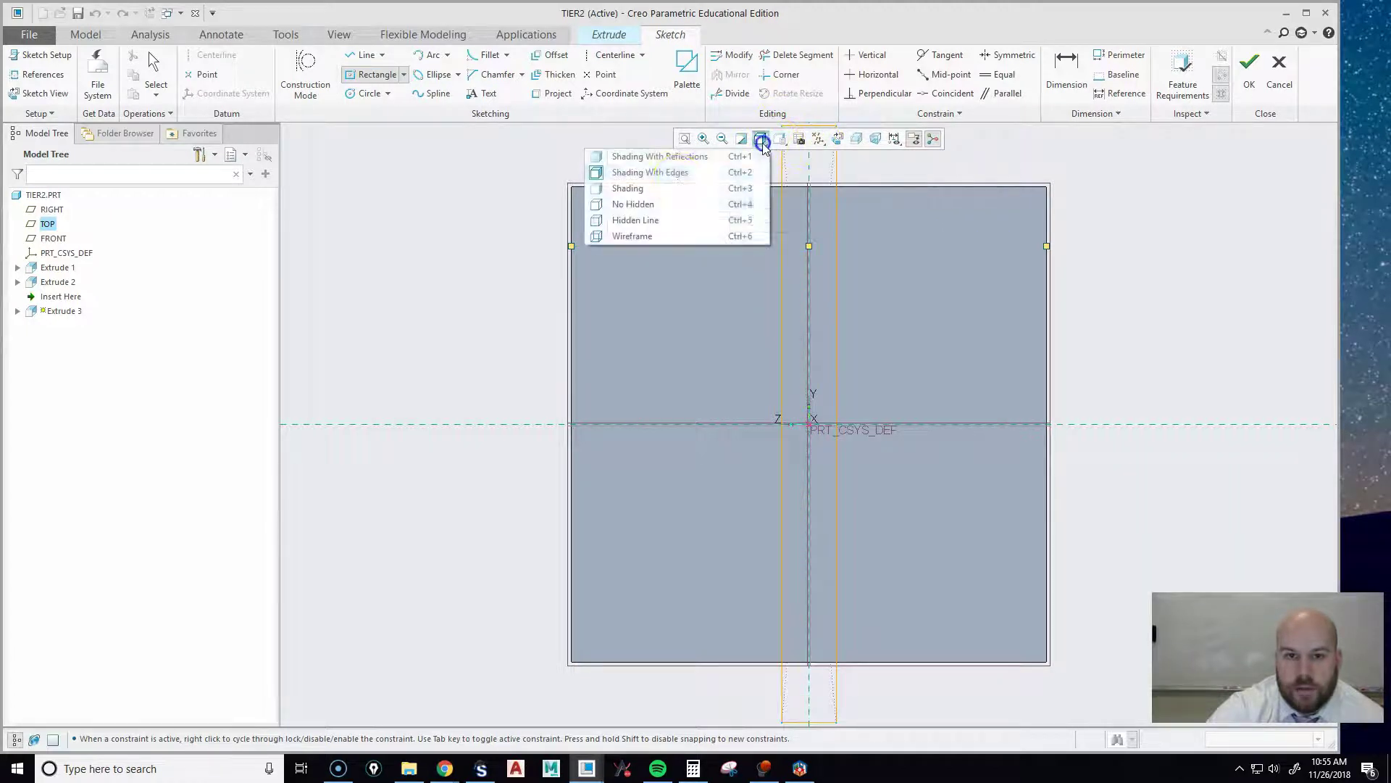
click(639, 234)
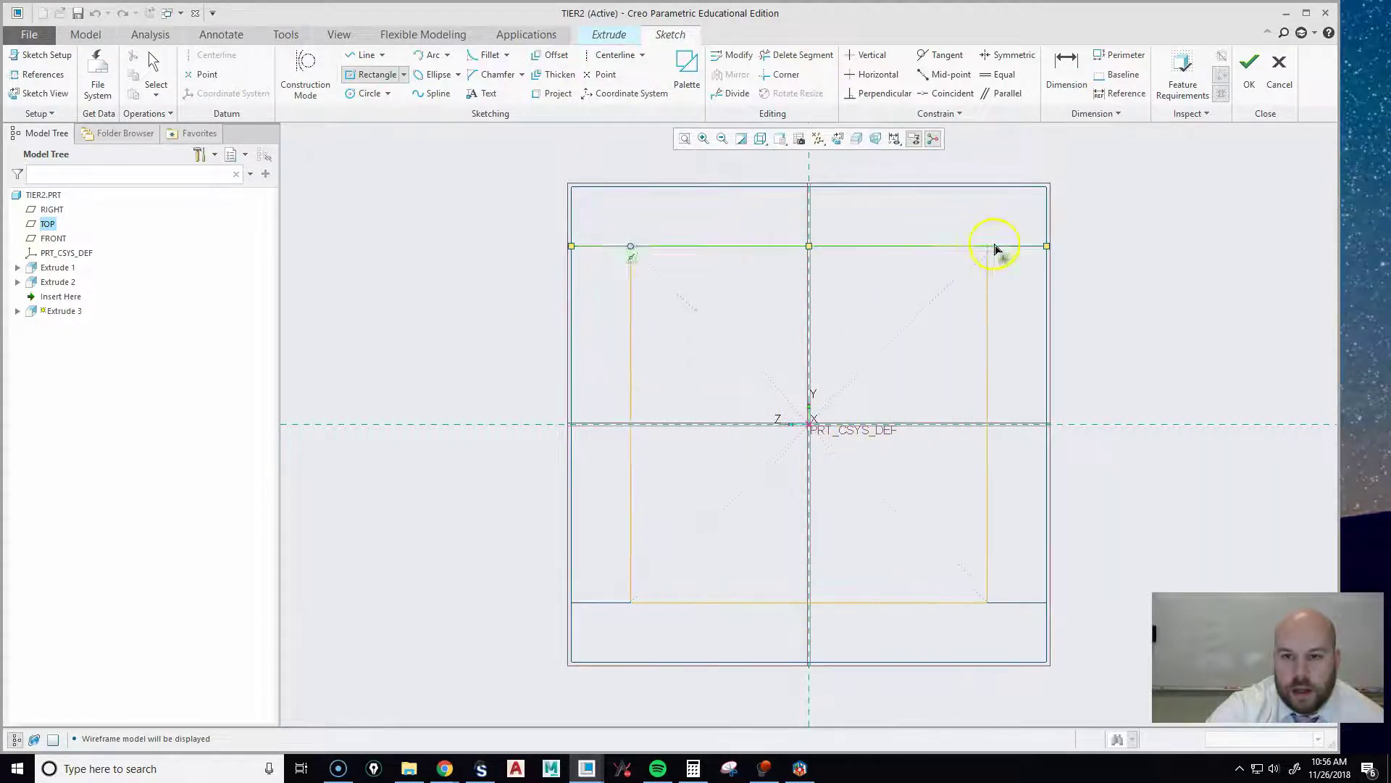
click(988, 252)
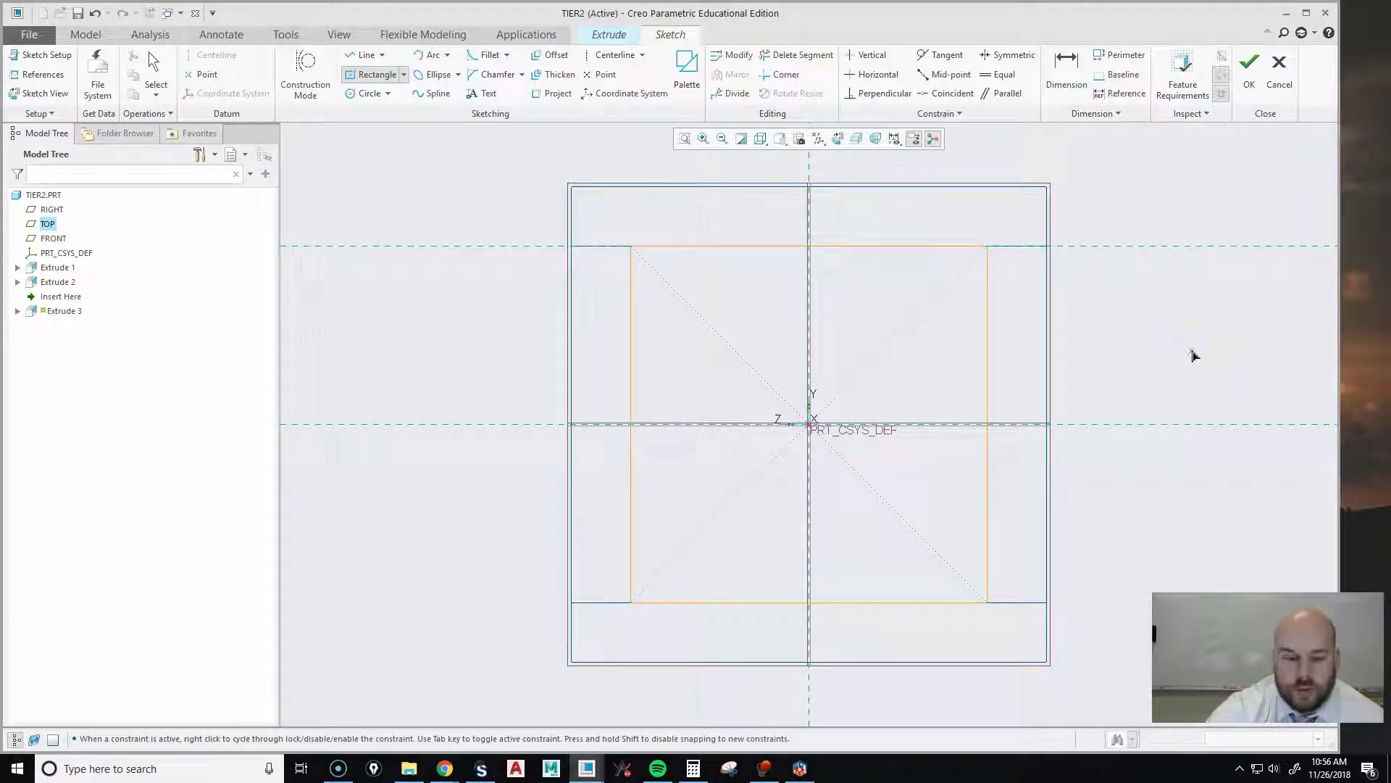
middle_click(1190, 351)
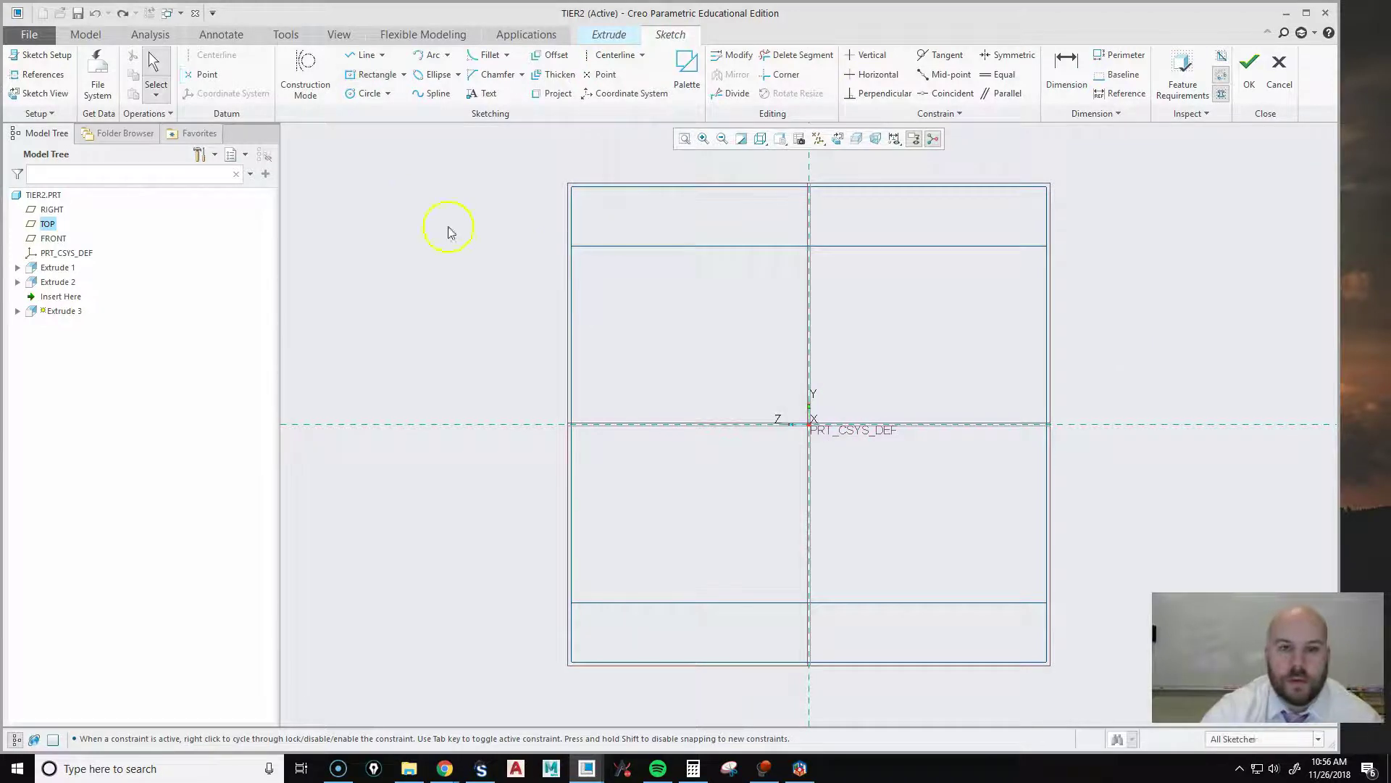
Step: Sketch a center rectangle about 0.927 wide and 0.58 high on the origin, and display the part in Shading With Edges
click(372, 74)
click(810, 424)
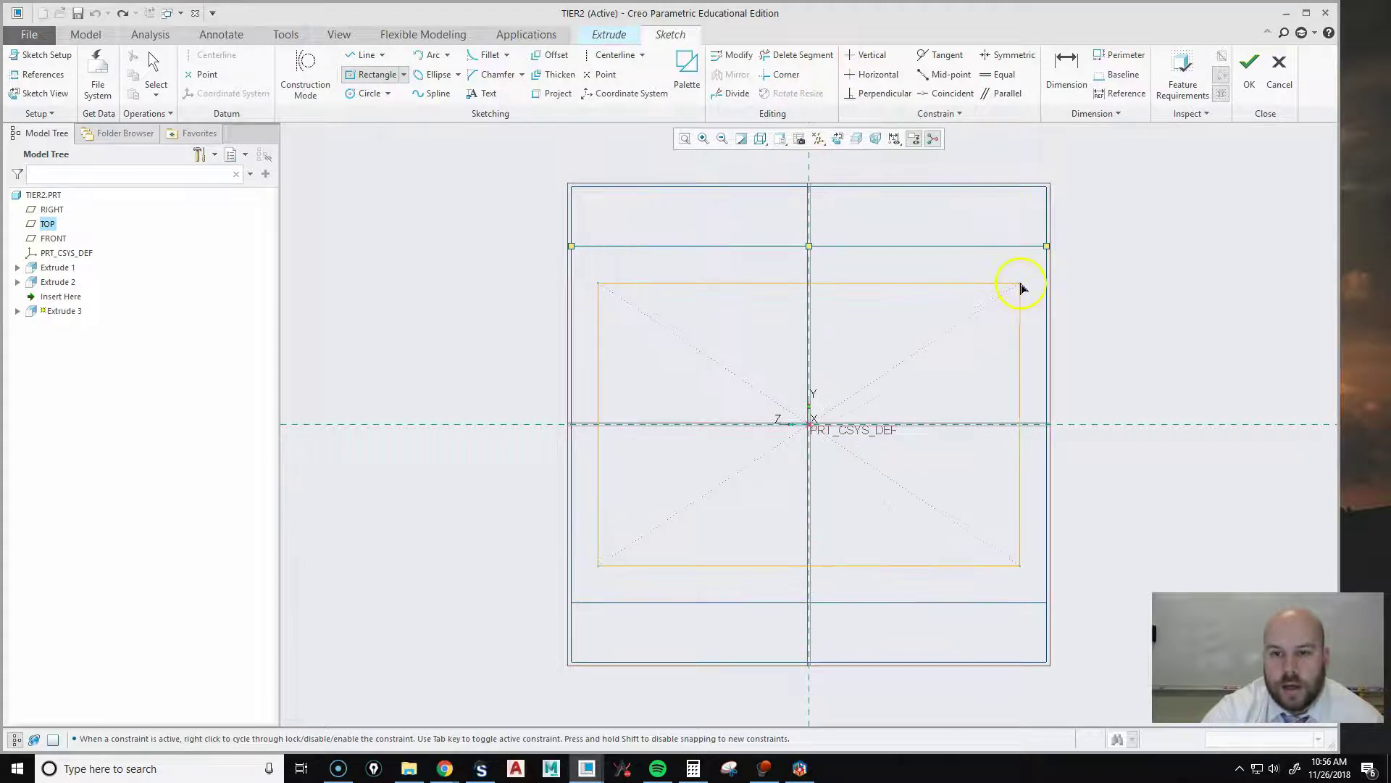
click(1027, 289)
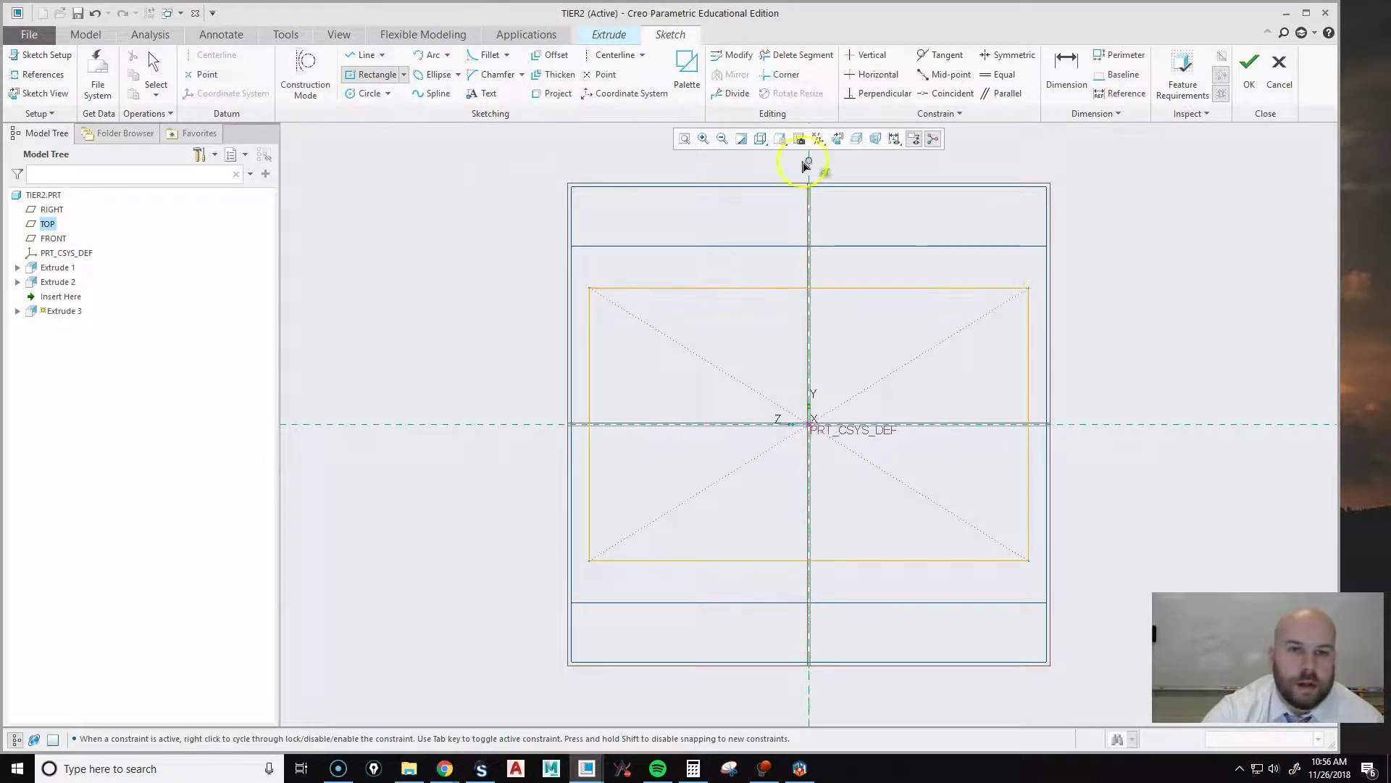
click(760, 138)
click(721, 171)
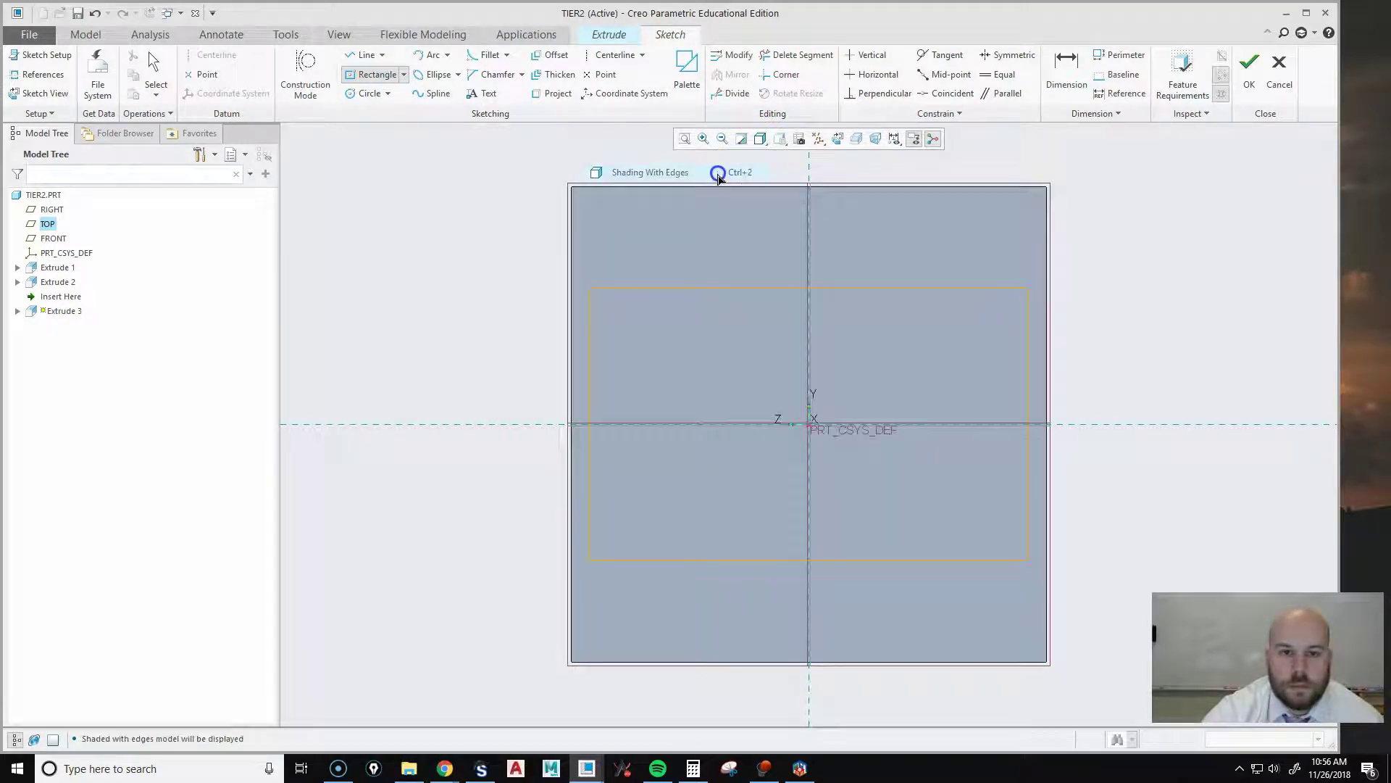
Step: Set the rectangle's width and height both to 0.75 and finish the sketch
click(157, 65)
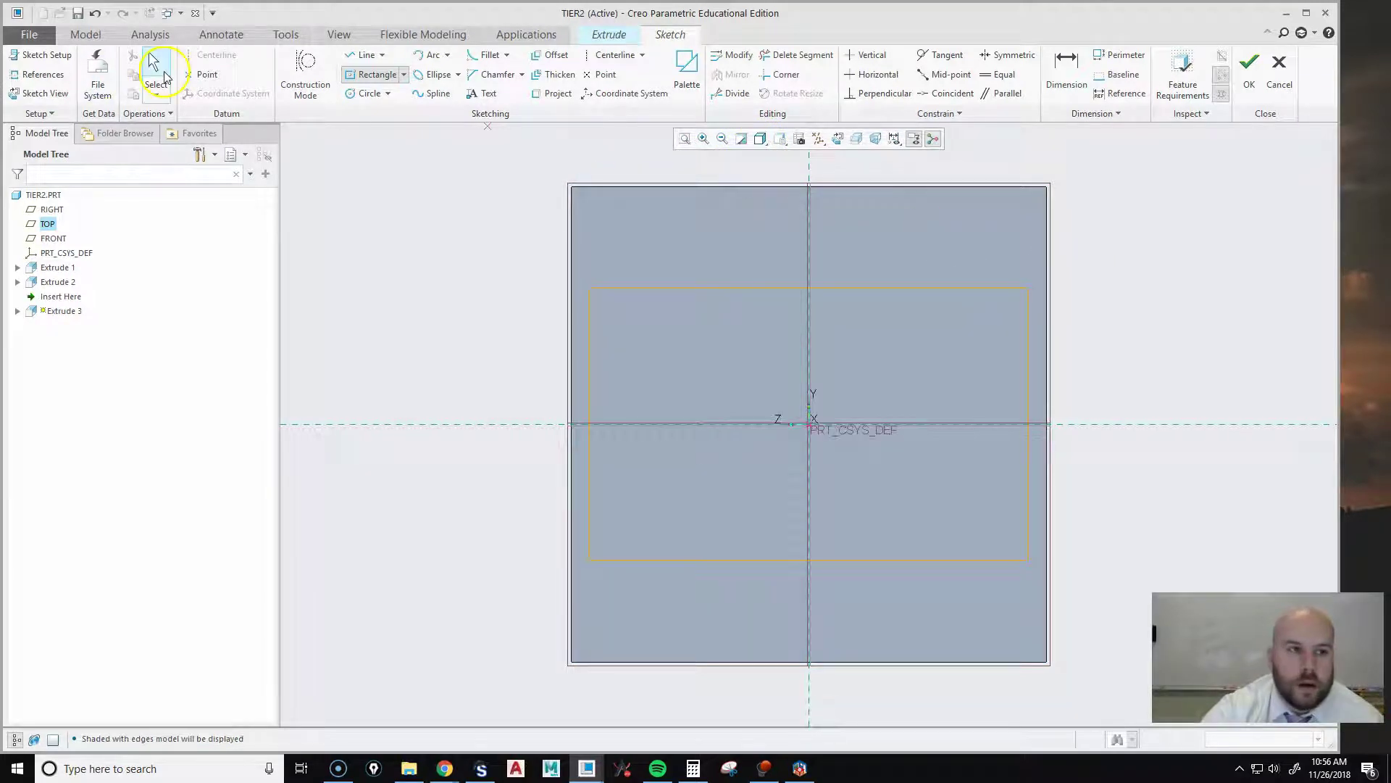
double_click(755, 255)
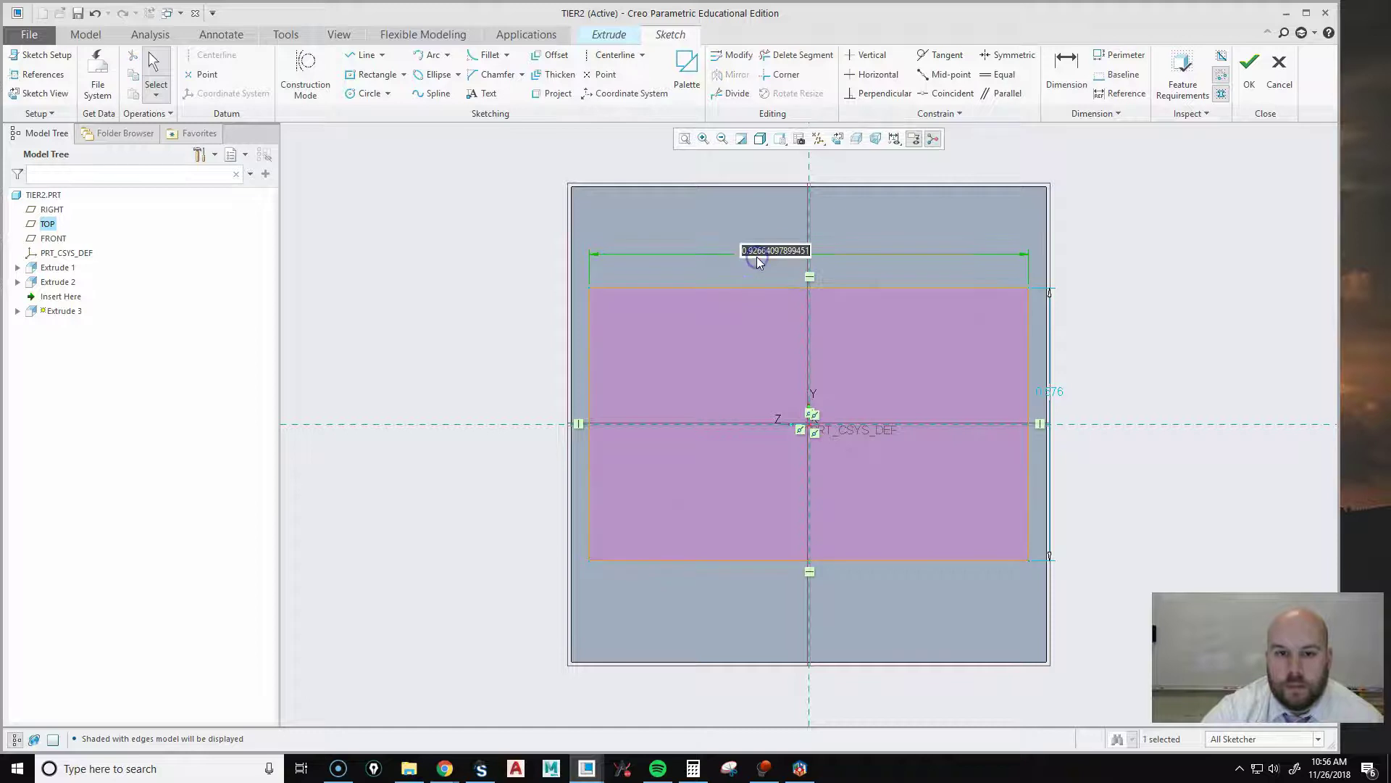
click(768, 259)
double_click(1018, 392)
text(.75)
key(Return)
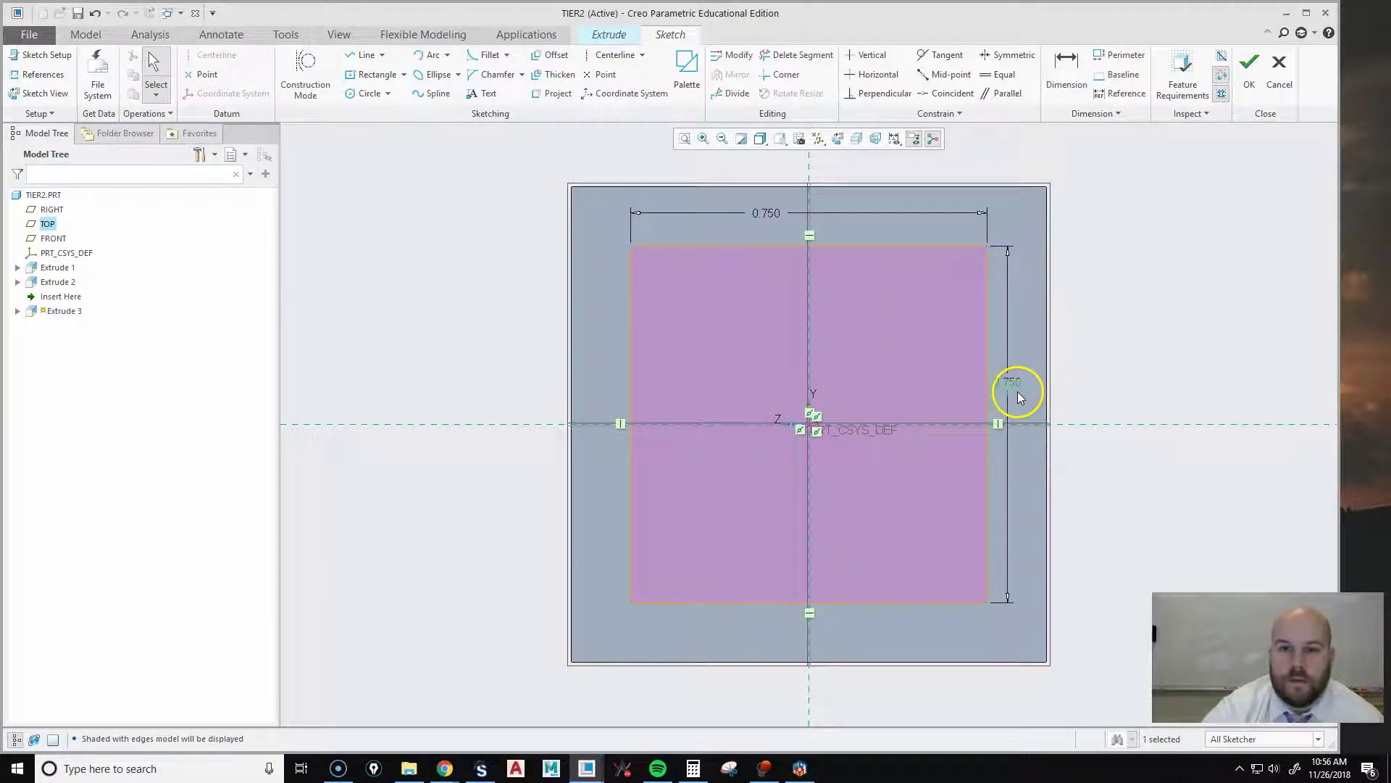
click(1252, 73)
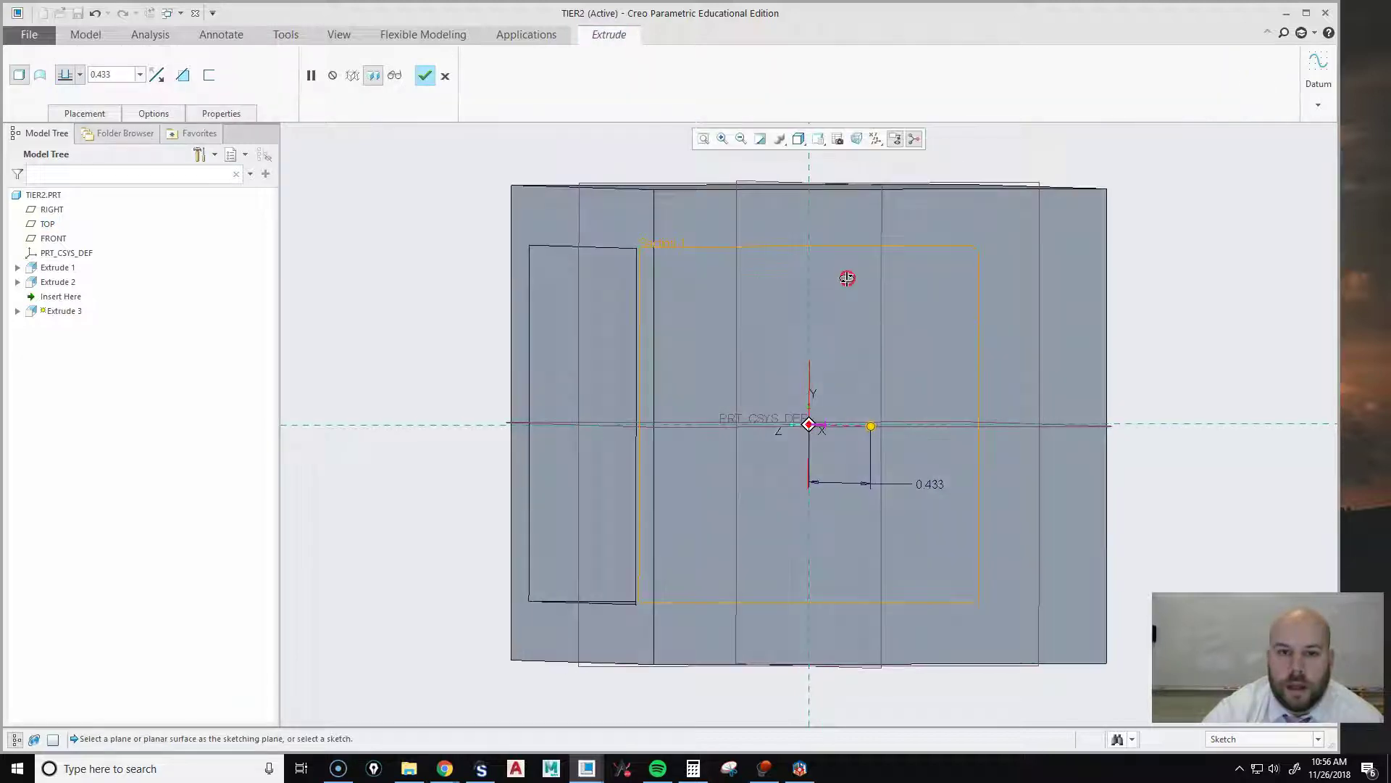
Step: Make the extrusion a material-removing cut with Through All depth on both sides, and complete it
click(182, 74)
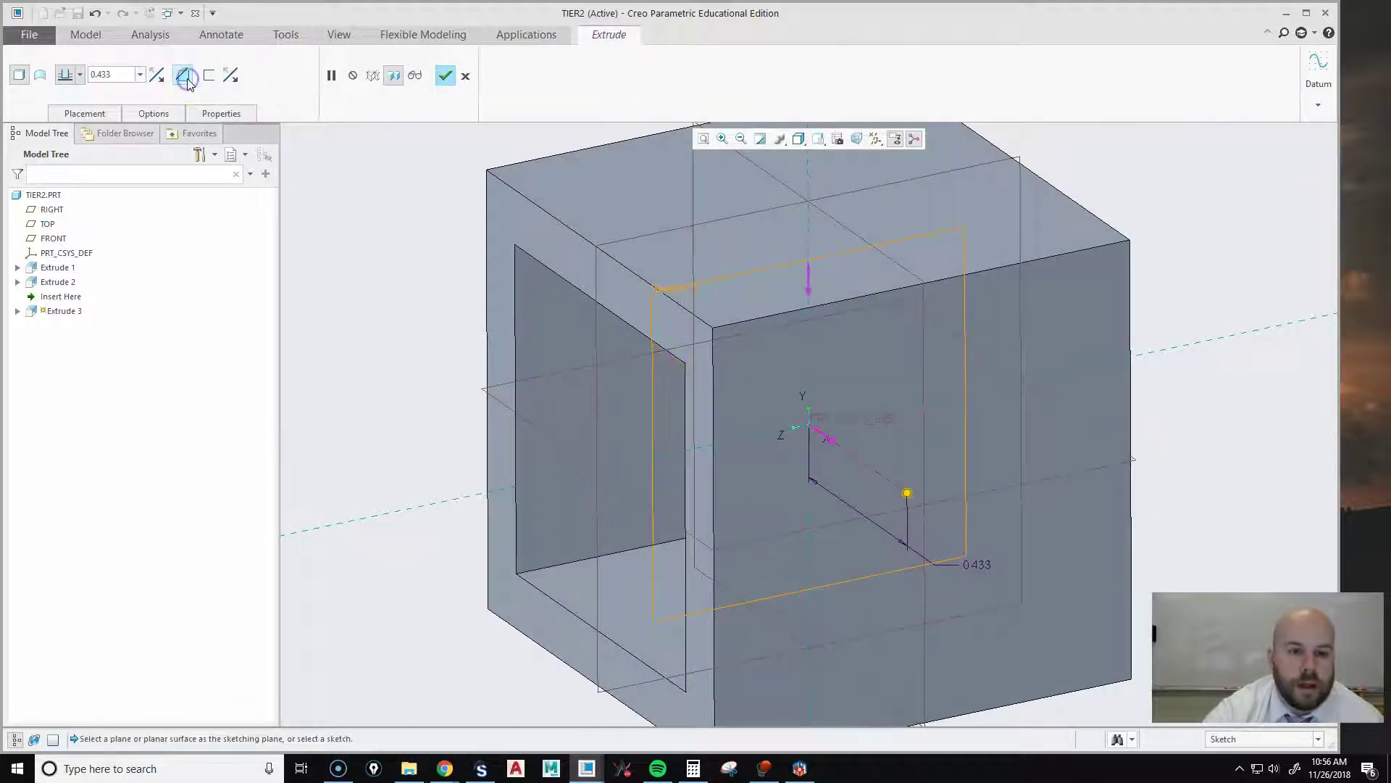
click(80, 74)
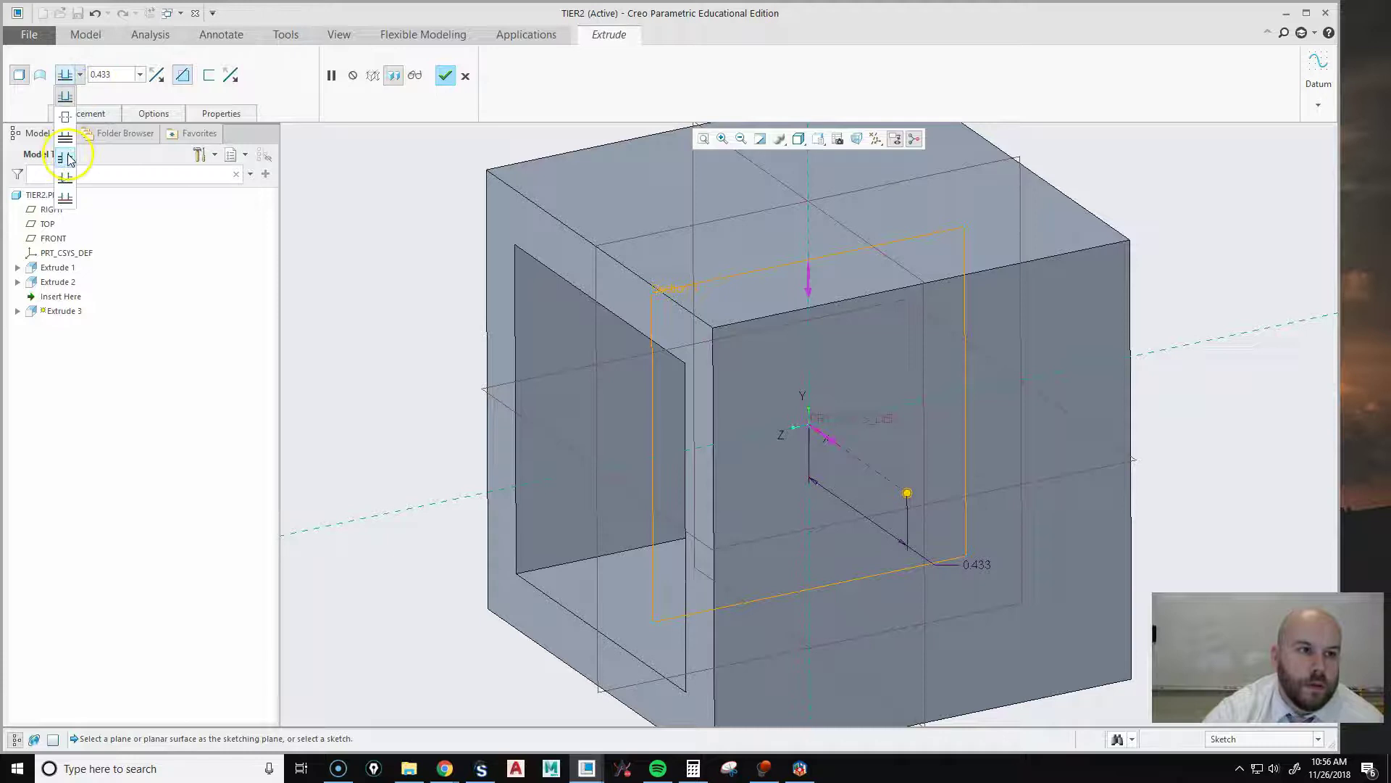
click(67, 153)
click(153, 114)
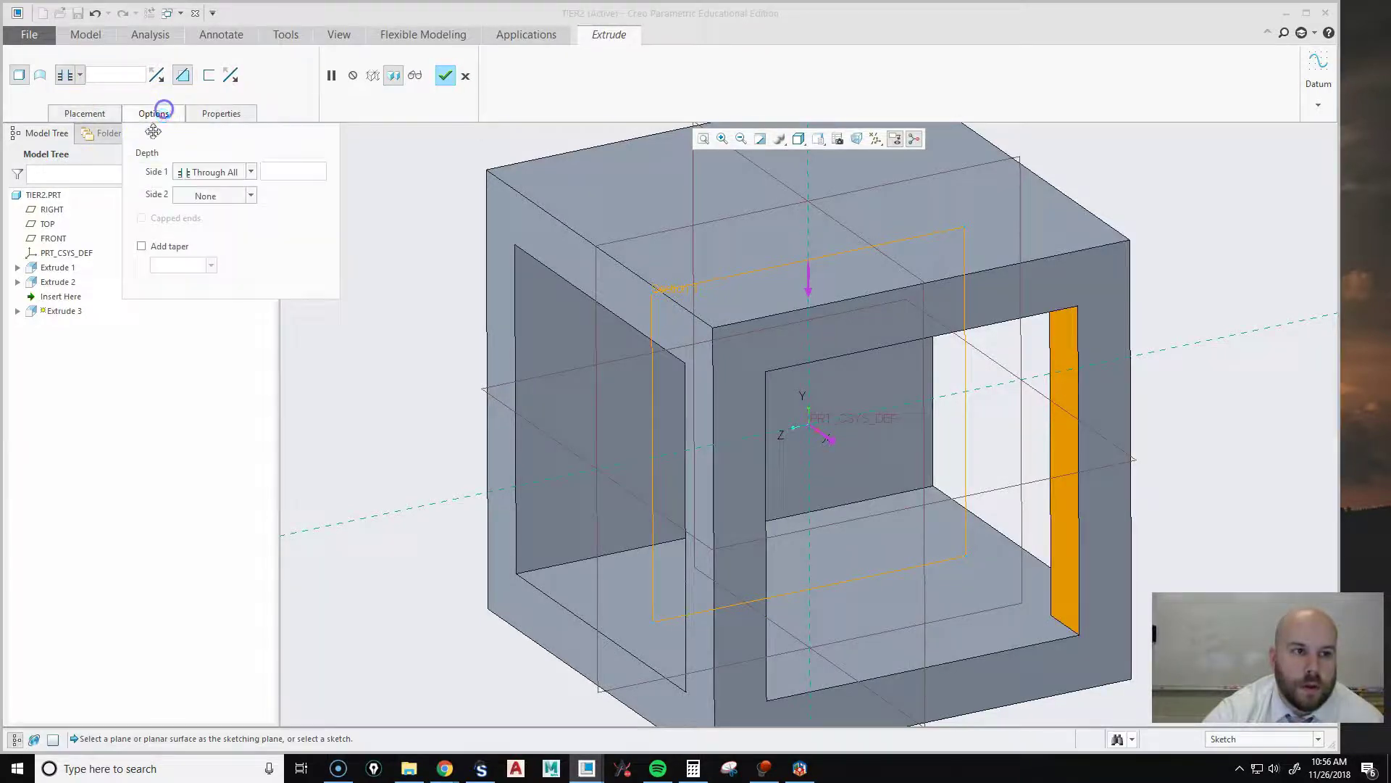
click(203, 194)
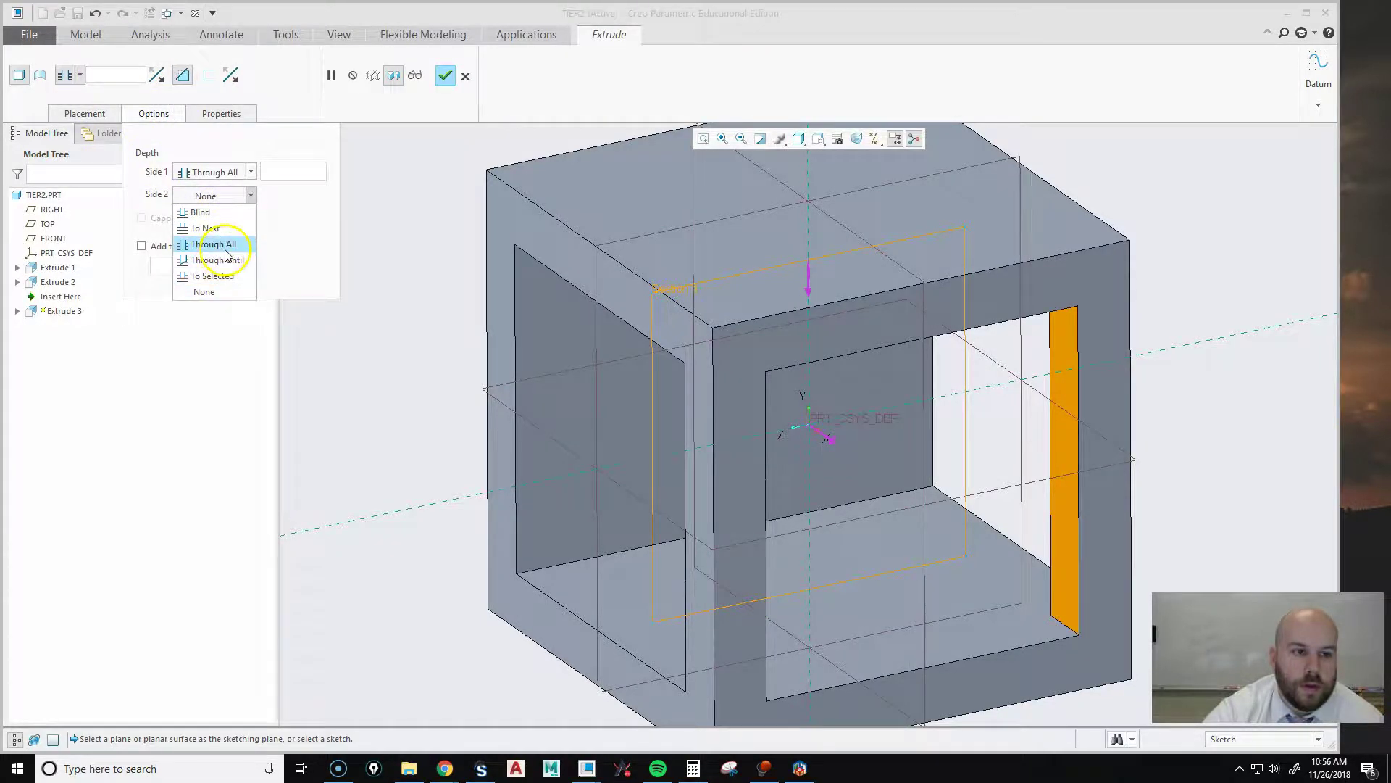
click(222, 246)
mouse_move(832, 366)
middle_down()
mouse_move(807, 316)
mouse_move(794, 326)
mouse_move(814, 413)
mouse_move(847, 372)
middle_up()
middle_click(847, 372)
scroll(802, 411, down, 3)
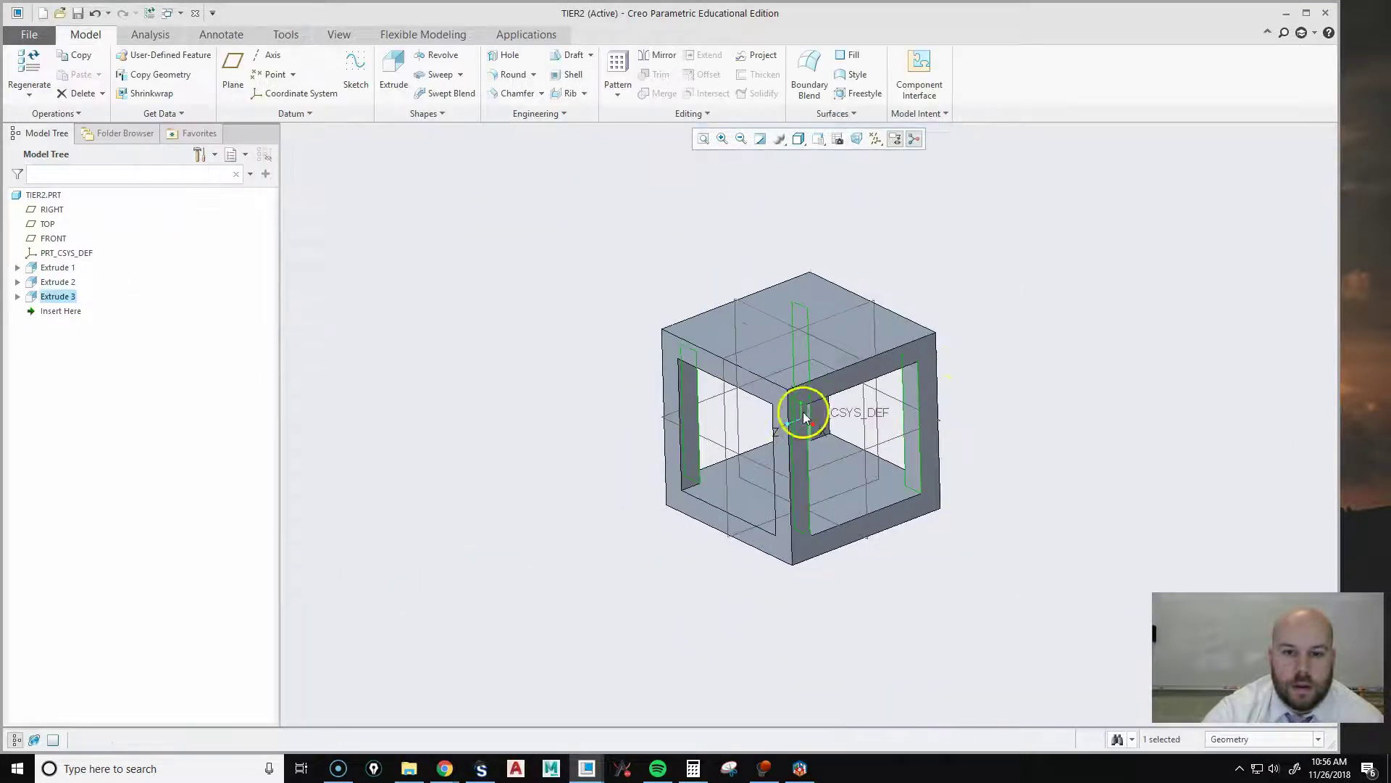
scroll(850, 468, up, 3)
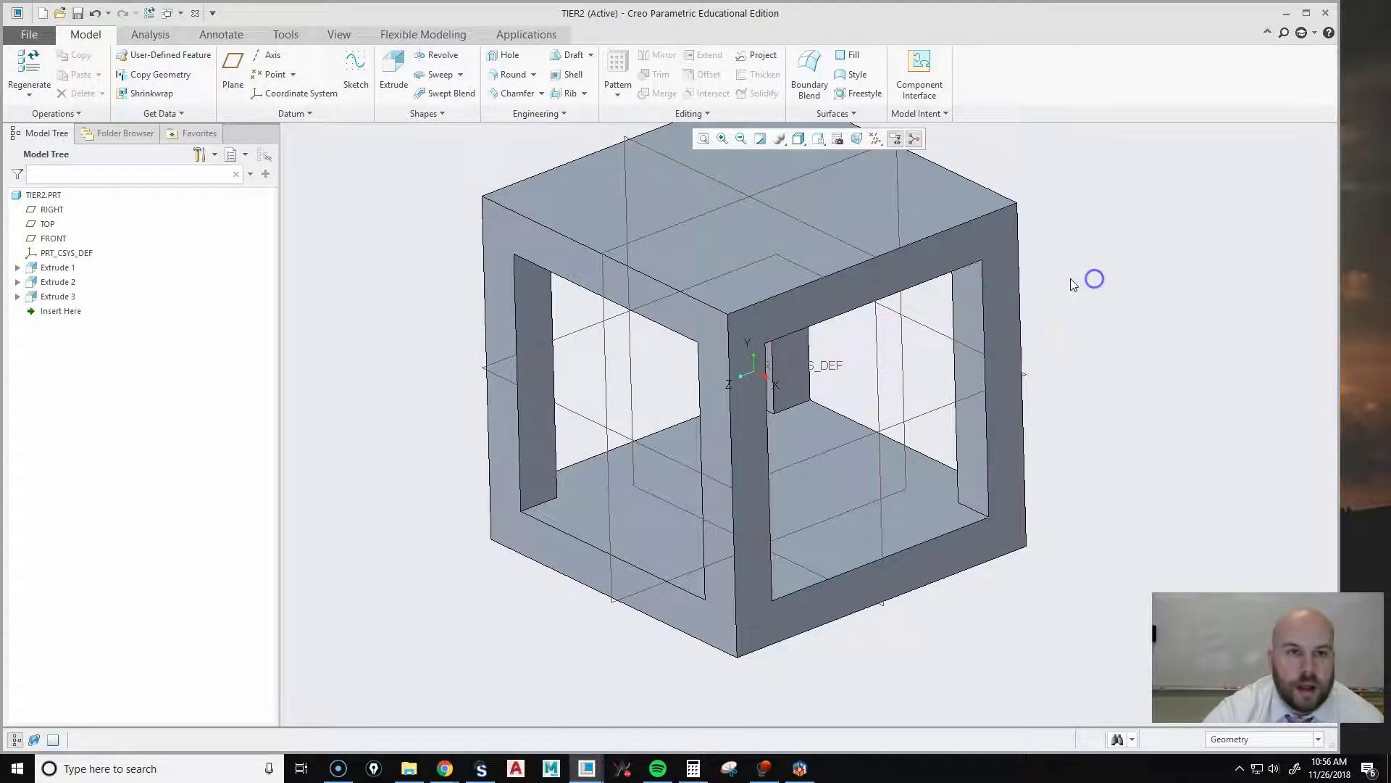
Step: Start a hole feature and place it near the middle of the cube's solid top face
click(821, 147)
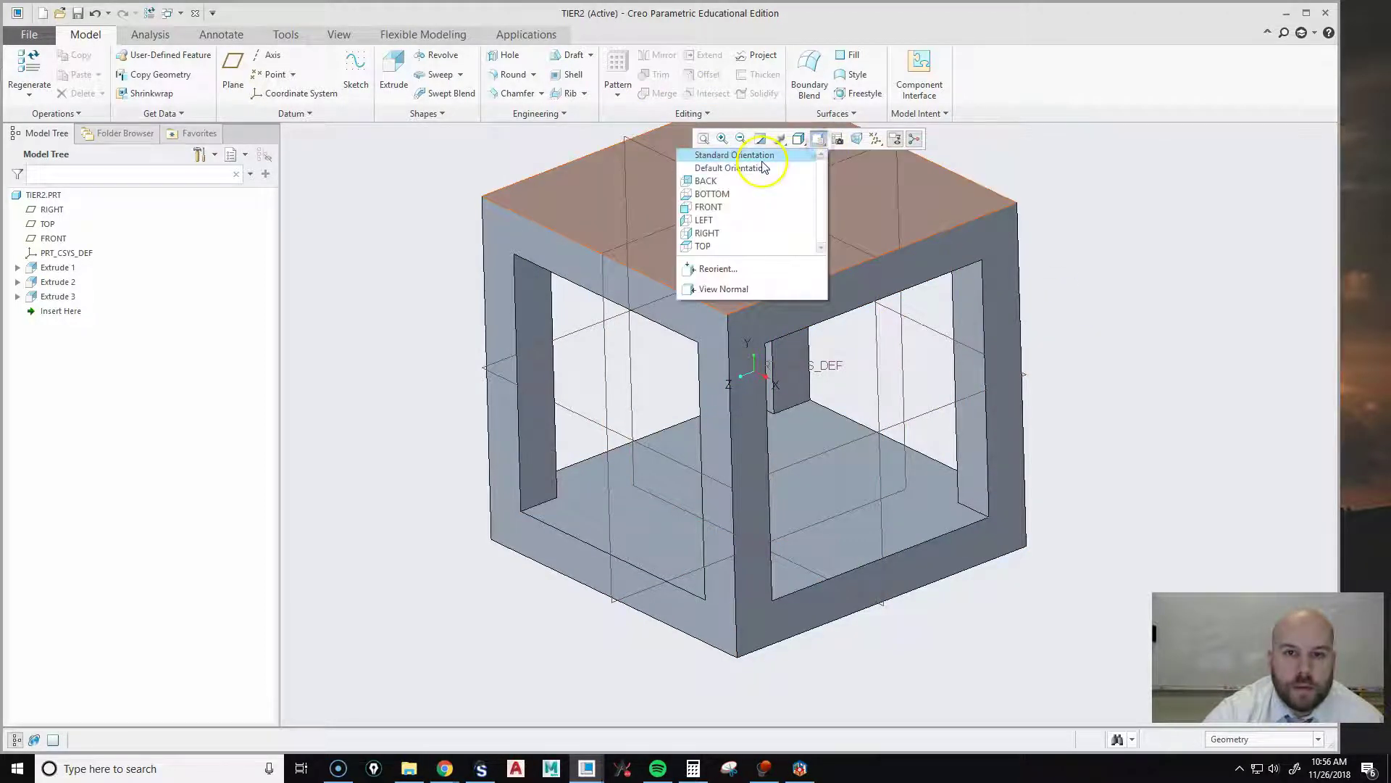
click(767, 154)
click(820, 139)
click(767, 157)
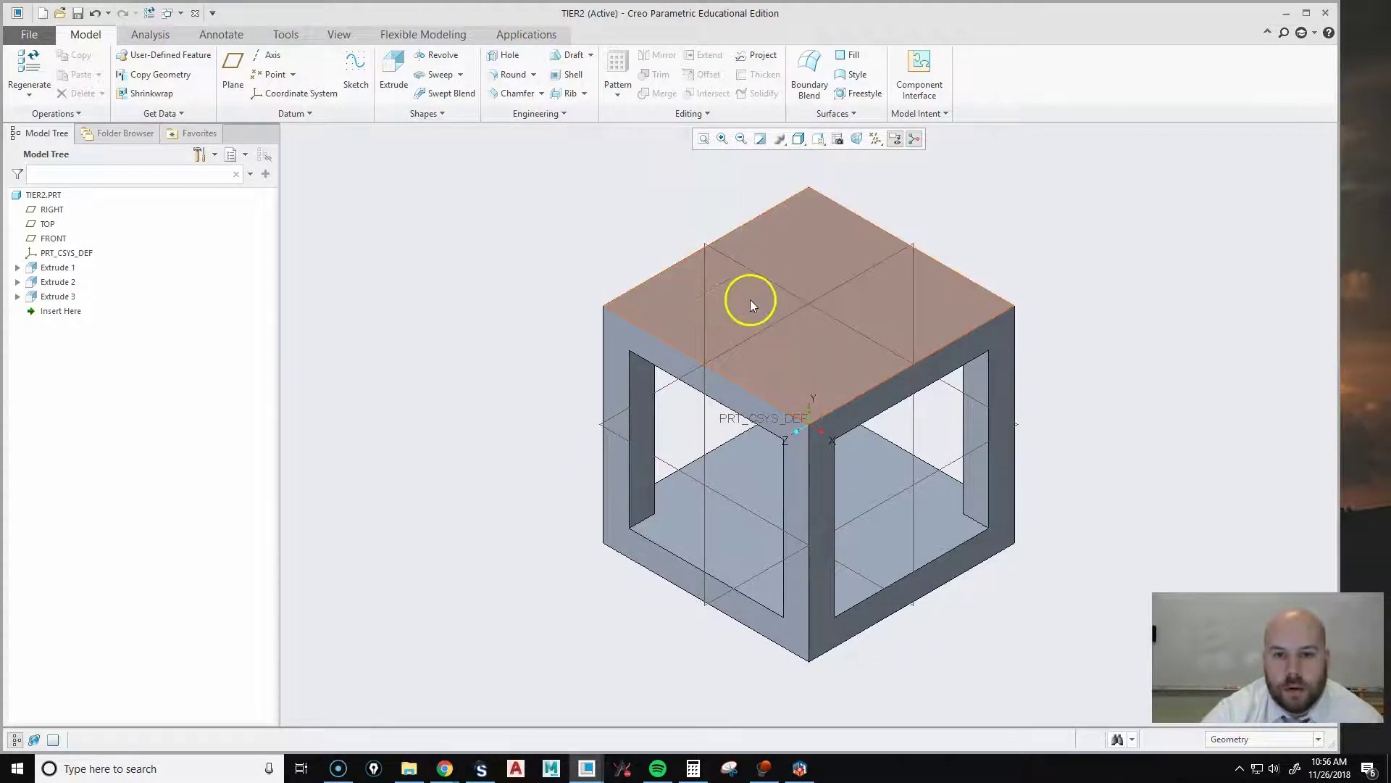
click(499, 60)
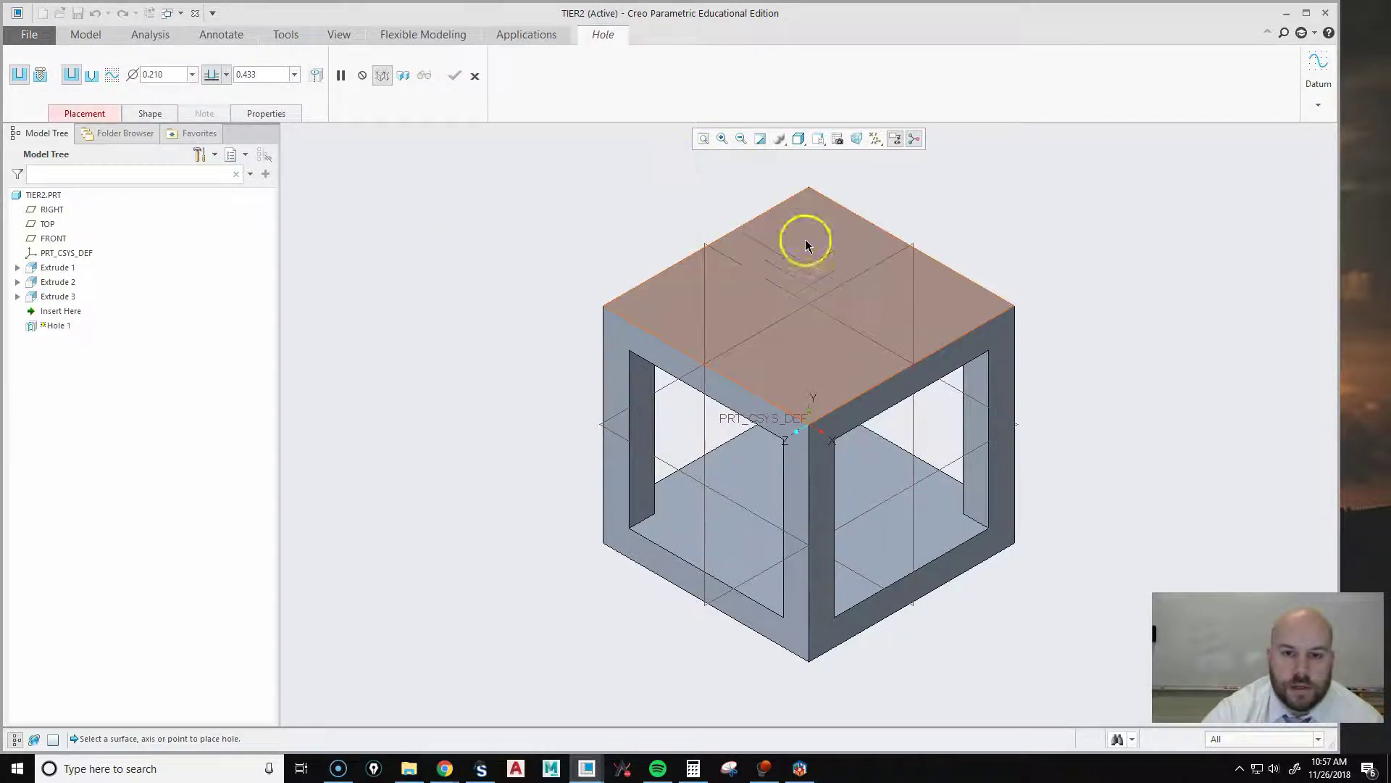
click(819, 274)
click(819, 274)
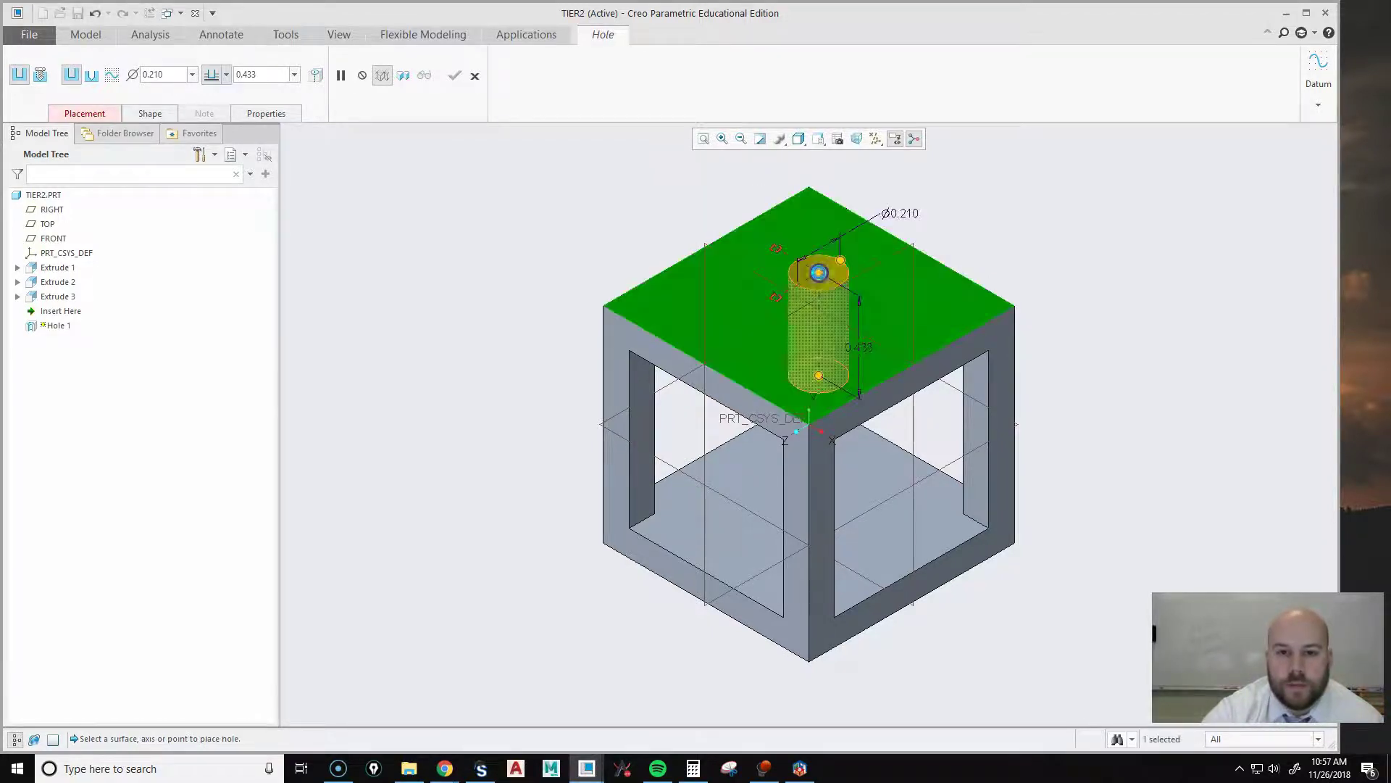
Step: Attach the hole's two offset references to the RIGHT and FRONT datum planes
drag(857, 295, 787, 240)
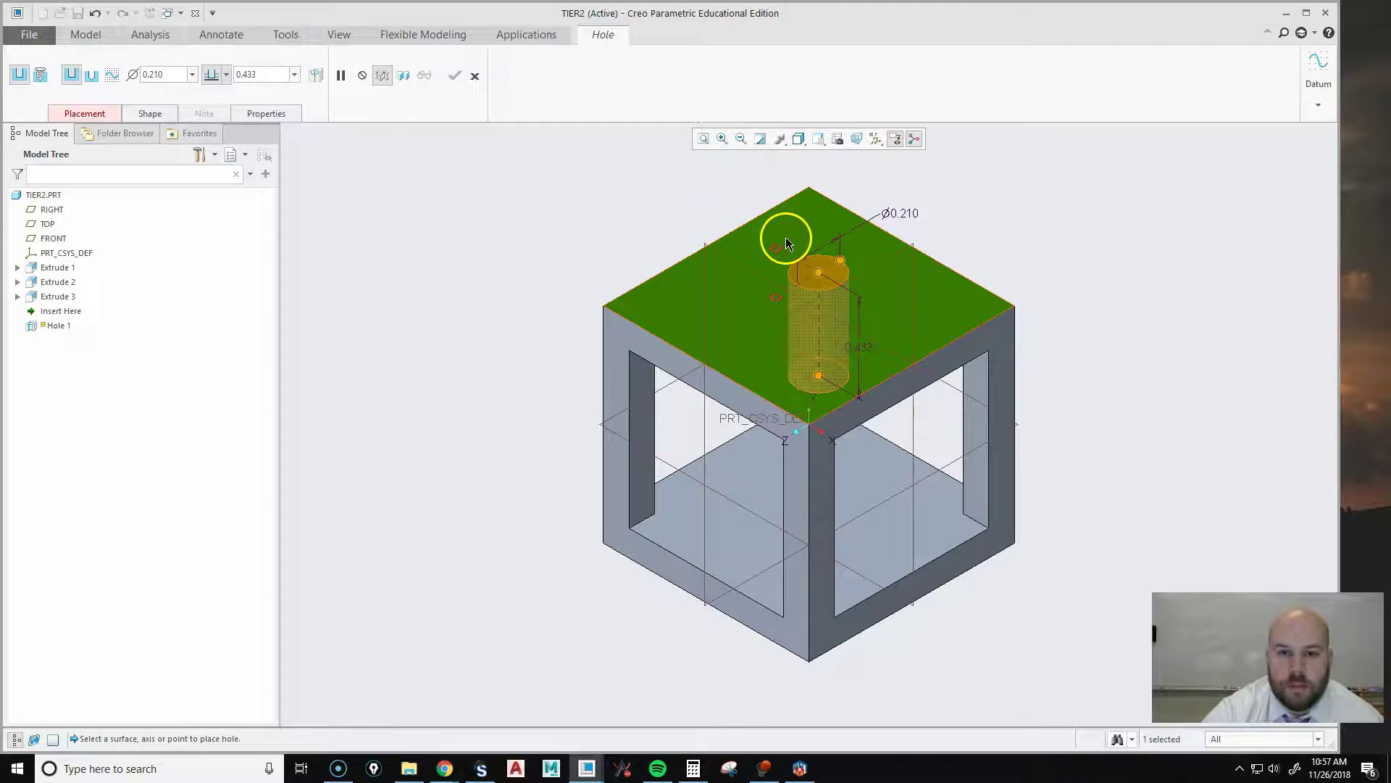
drag(778, 250, 556, 210)
drag(775, 298, 772, 304)
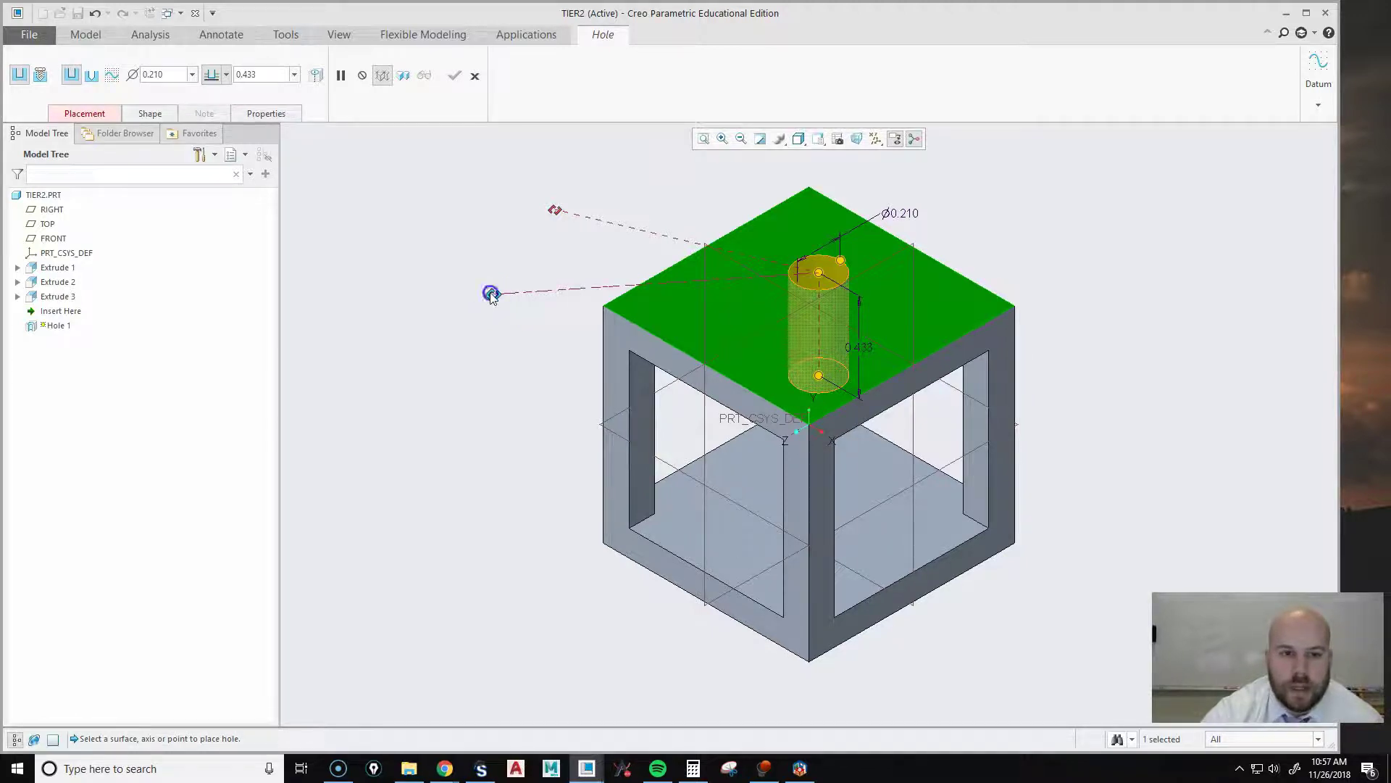
drag(557, 242, 757, 339)
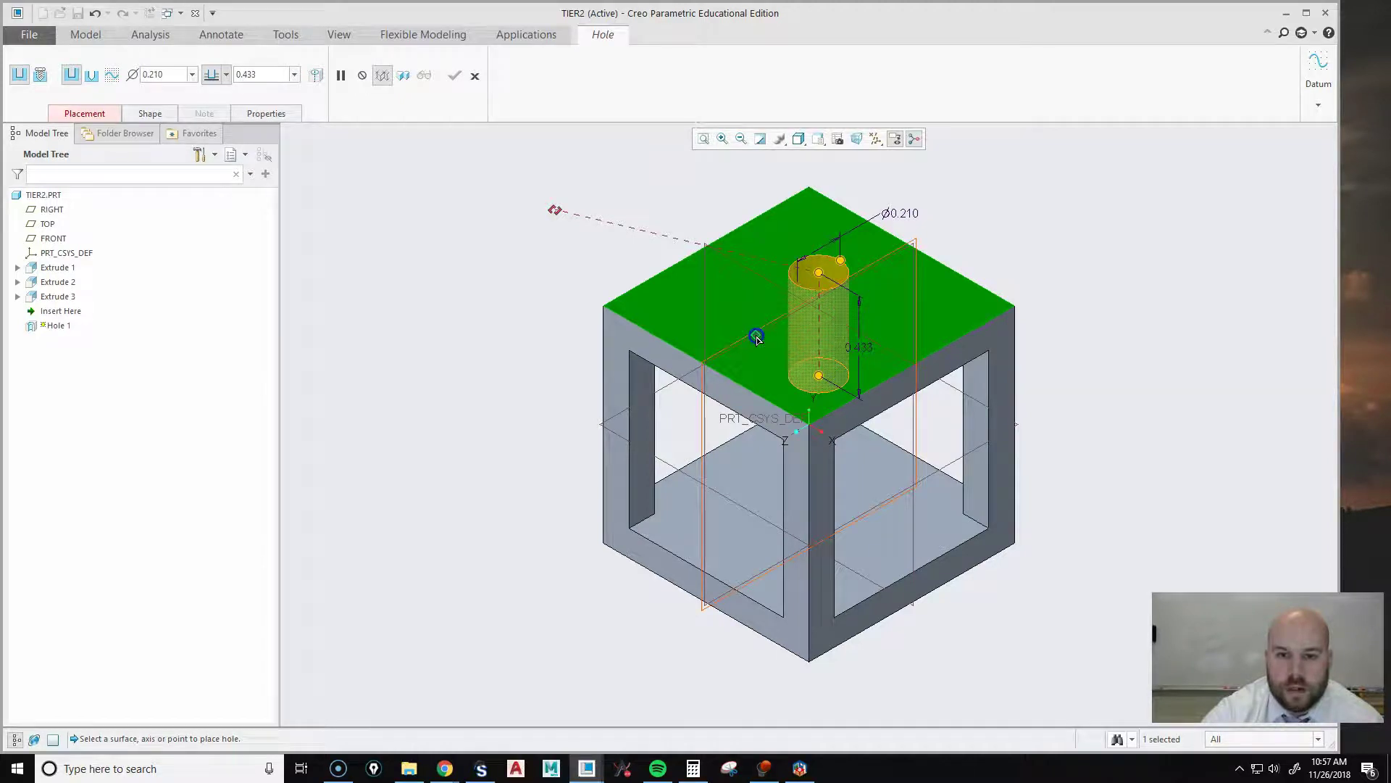
drag(758, 339, 755, 335)
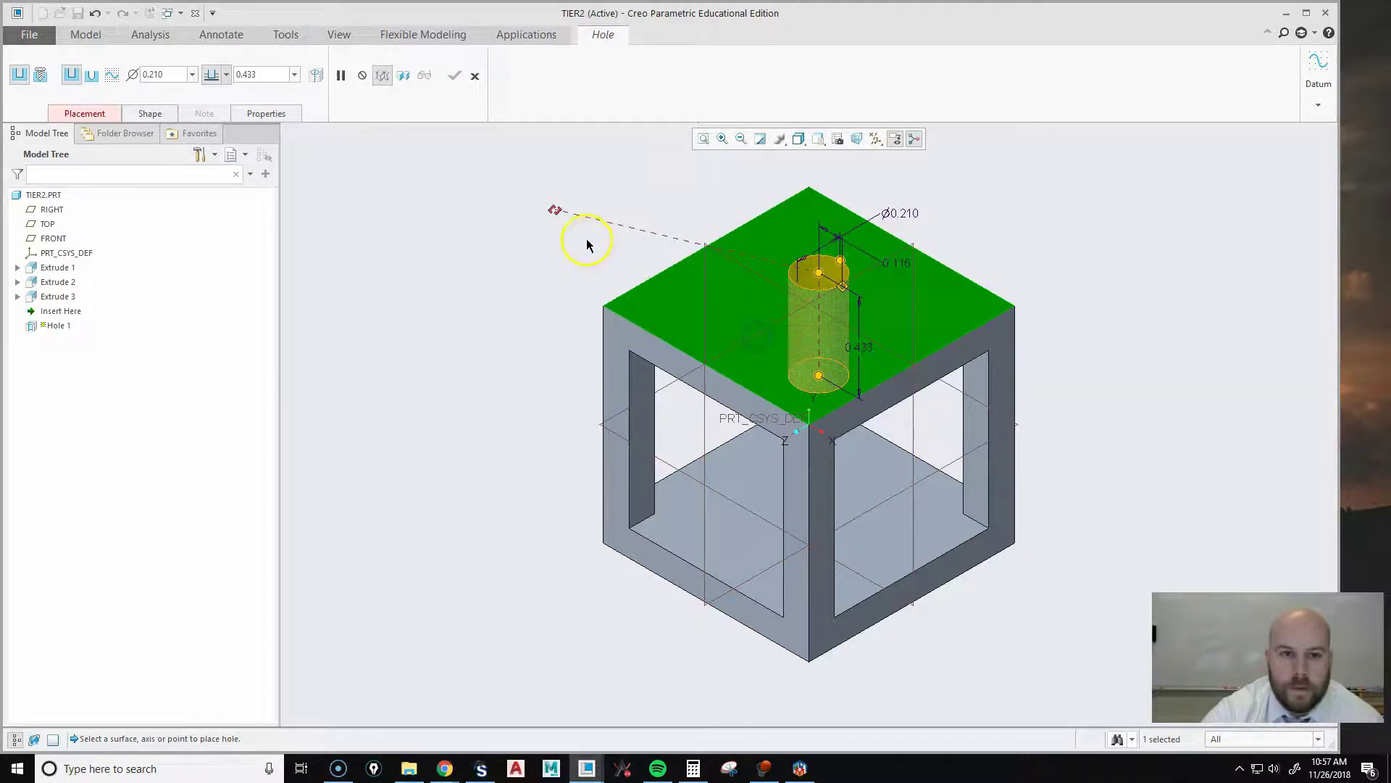
drag(553, 210, 732, 262)
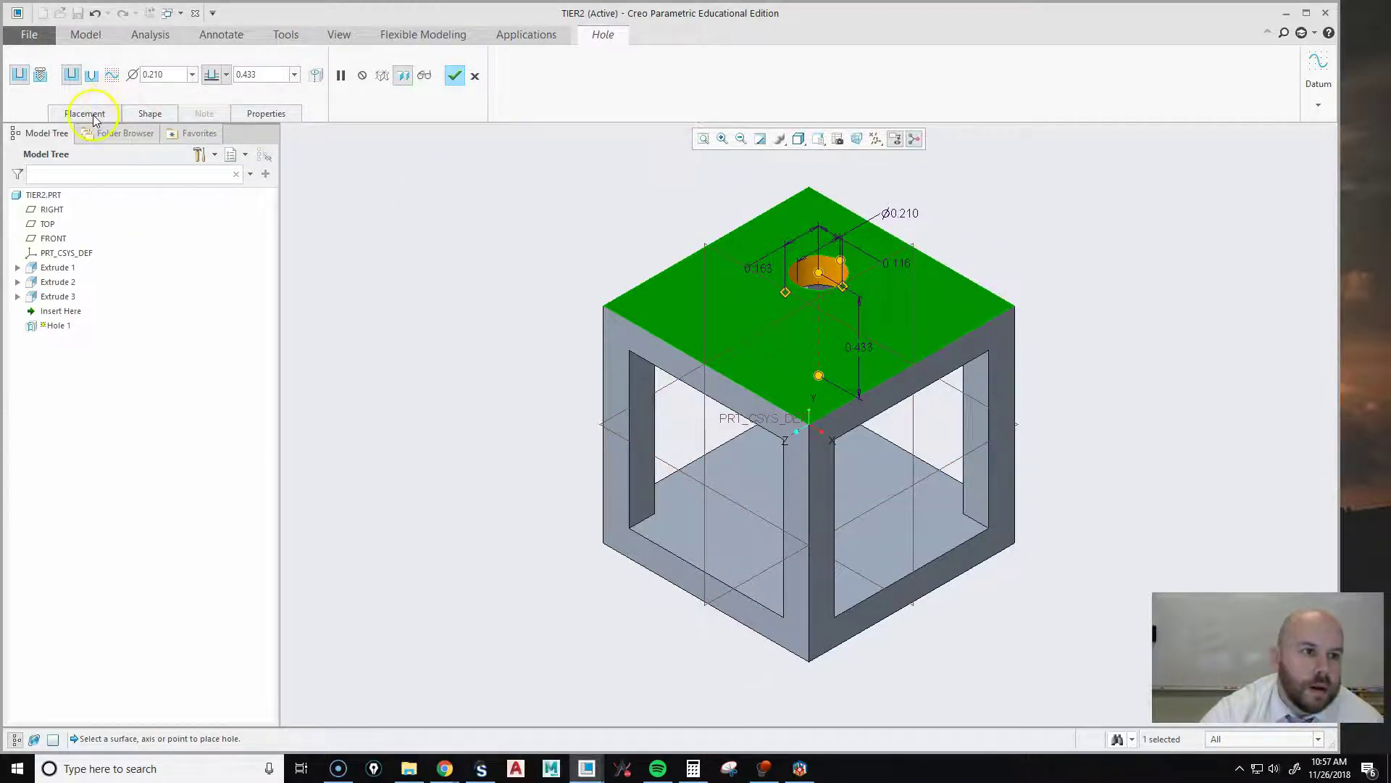
Step: Set the hole's diameter to 0.75 and make its depth Through All
double_click(177, 75)
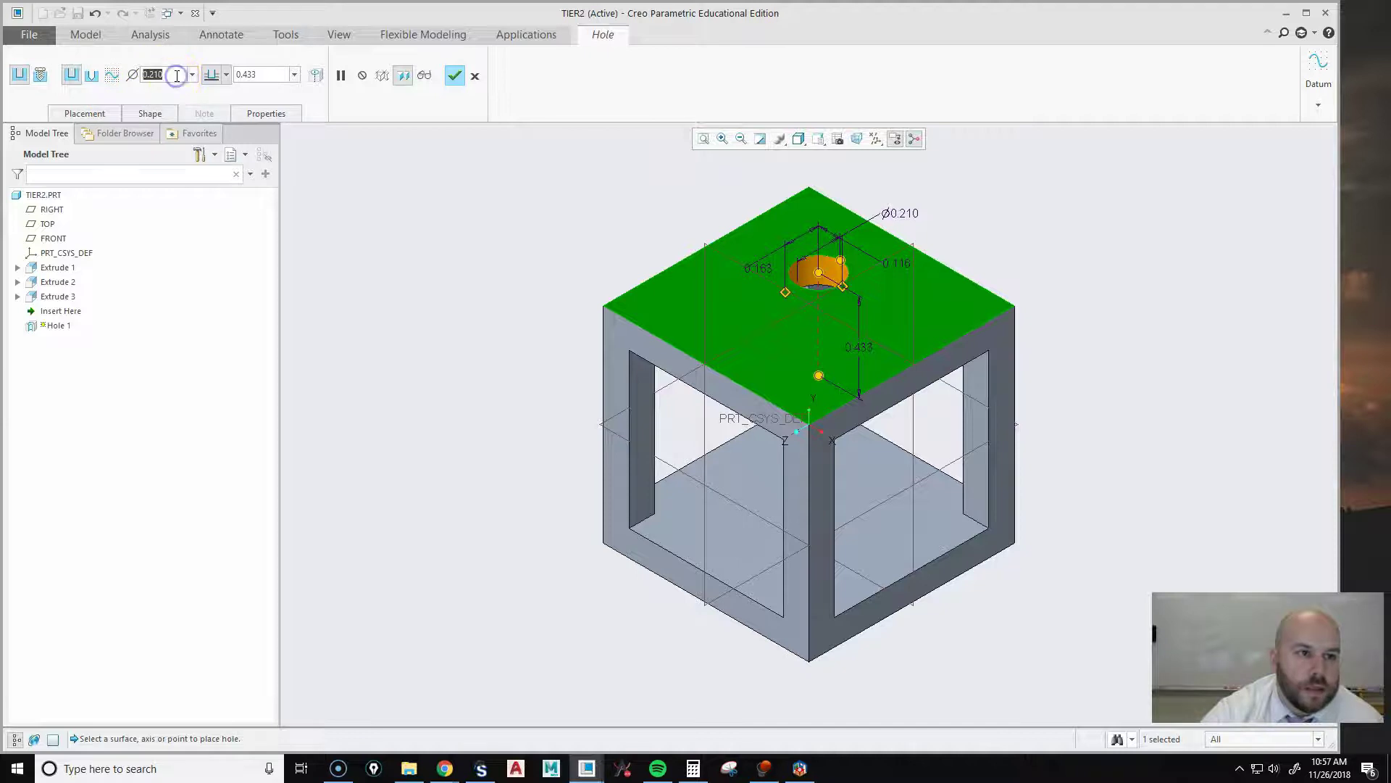
key(BackSpace)
text(.75)
key(Return)
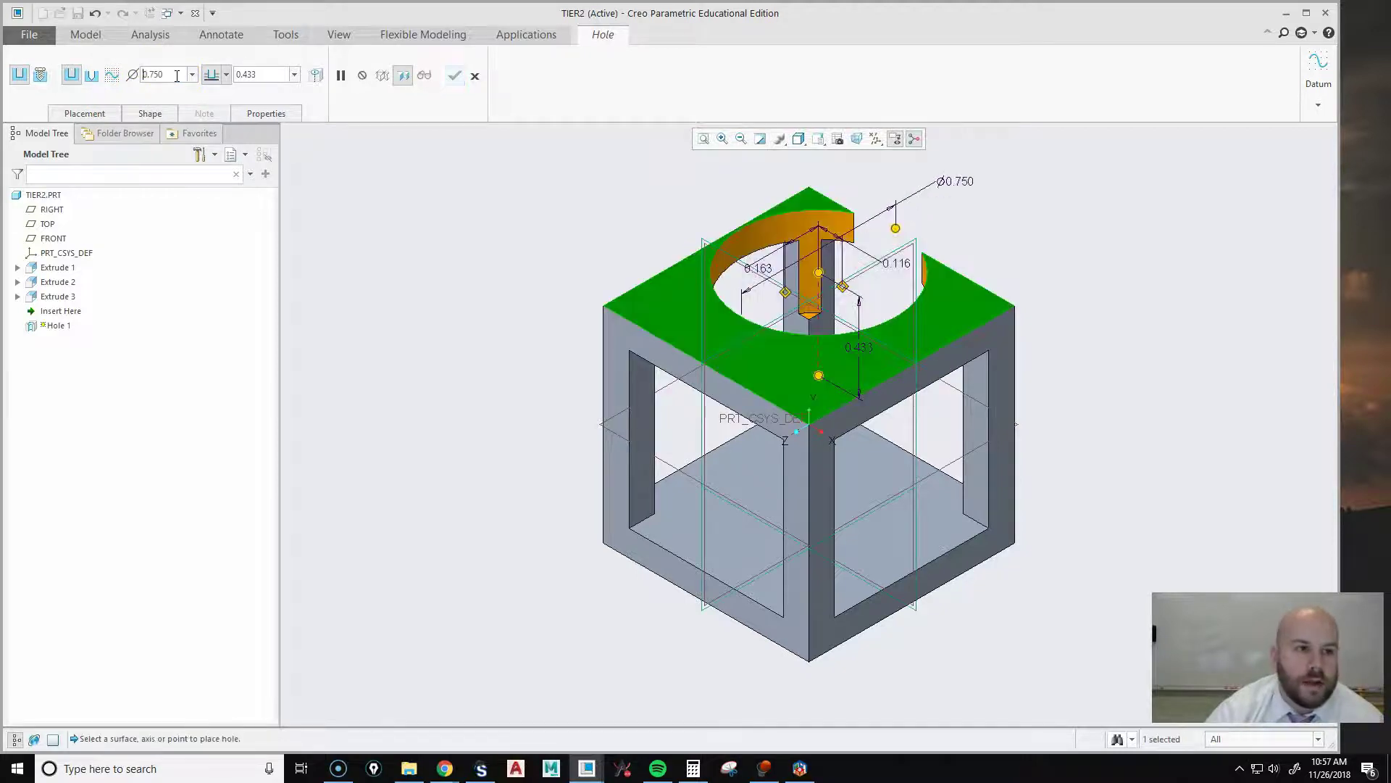
click(226, 75)
click(212, 159)
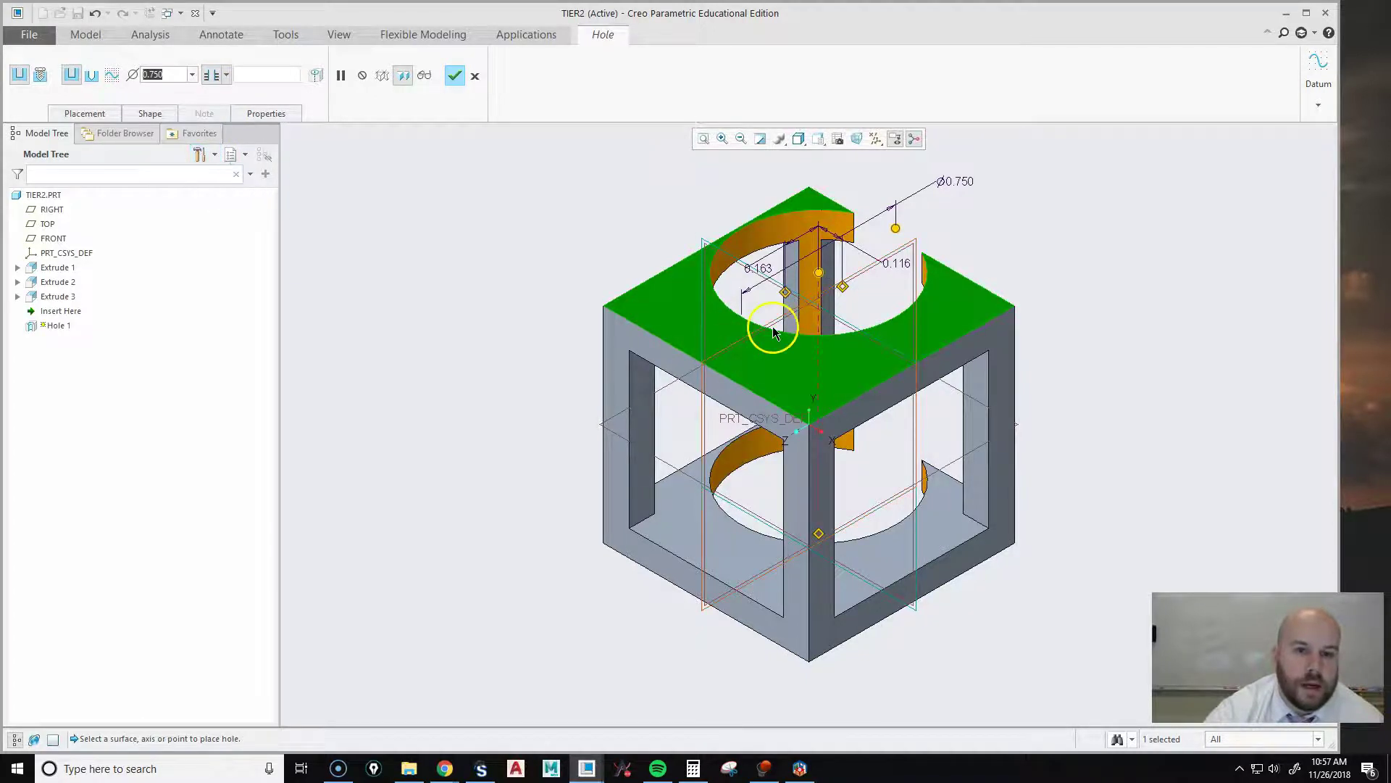
Step: Change both offset references, RIGHT and FRONT, from Offset to Align so the hole is centered, and complete the hole
click(98, 116)
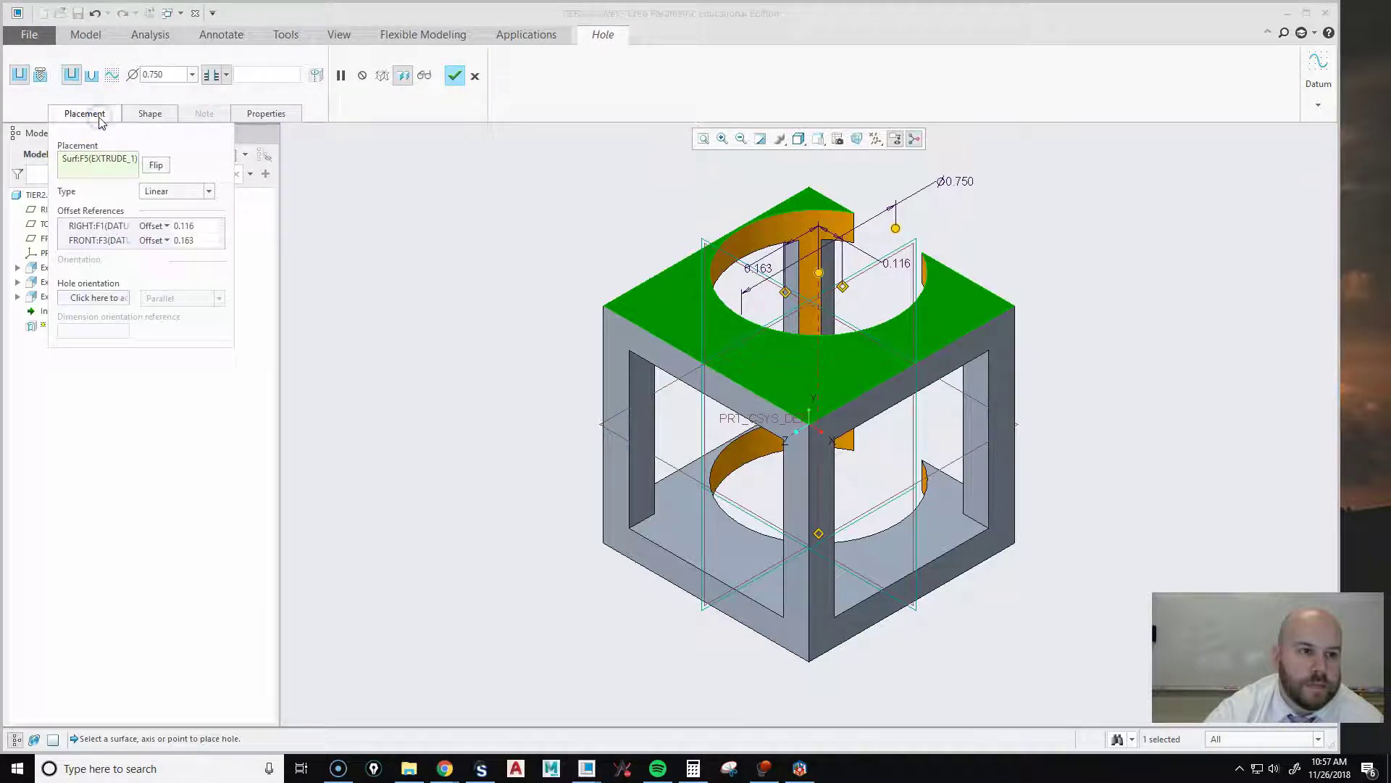
click(161, 226)
click(165, 226)
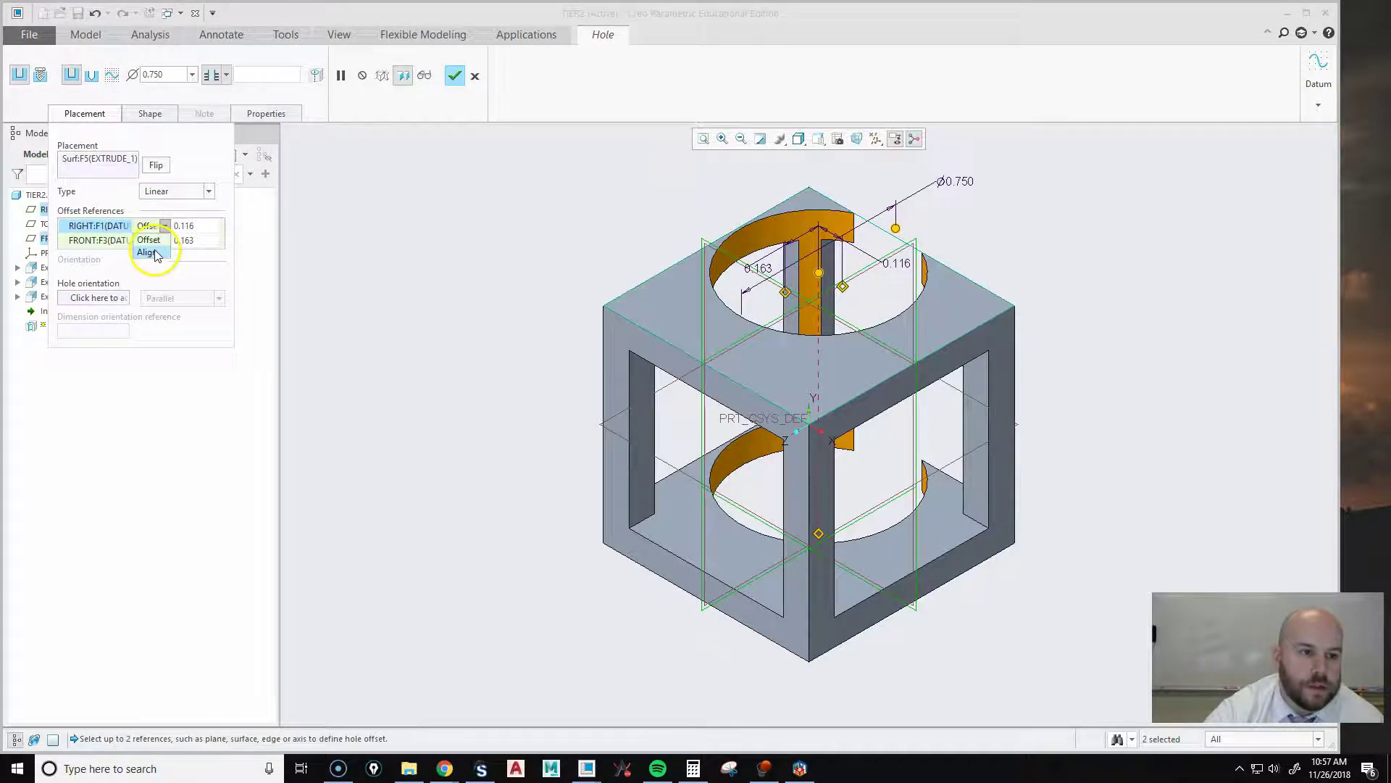
click(148, 252)
click(168, 240)
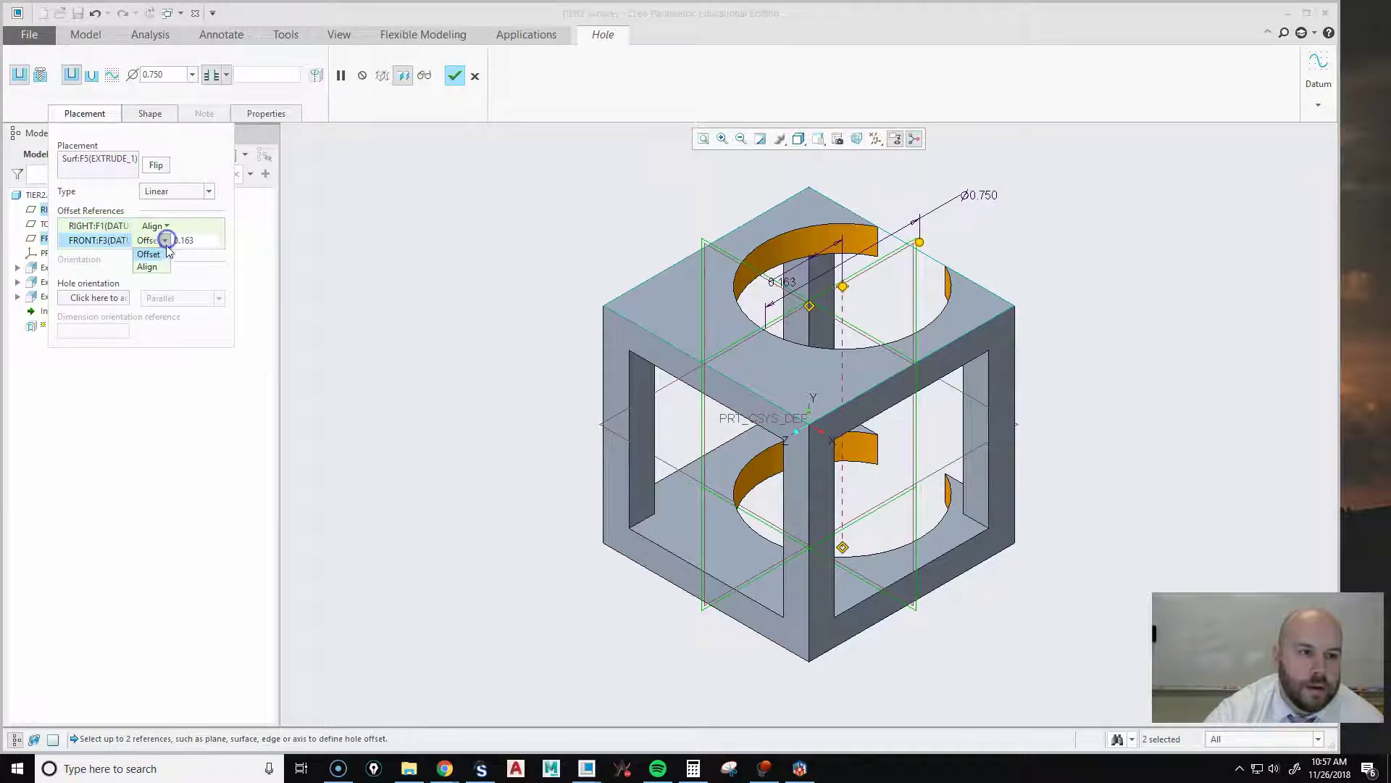
click(158, 265)
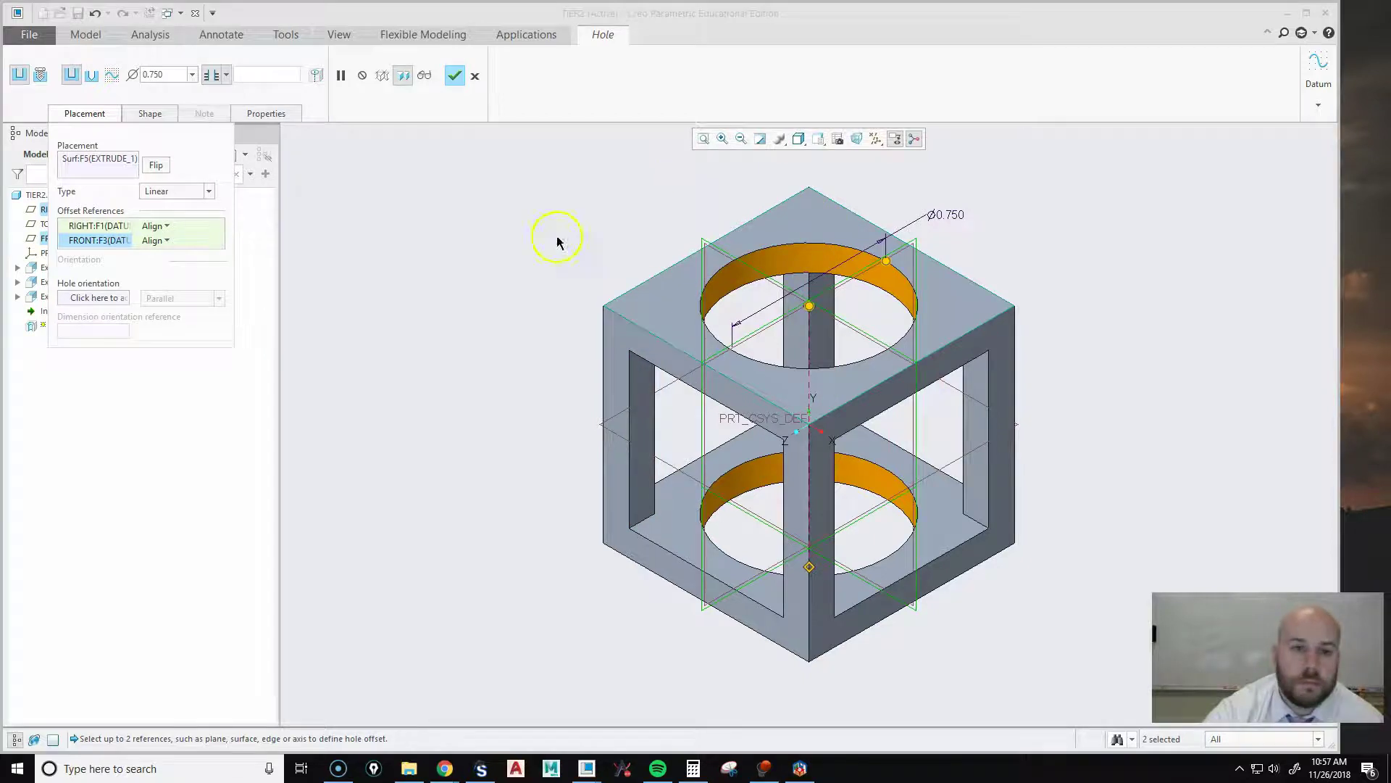
click(453, 76)
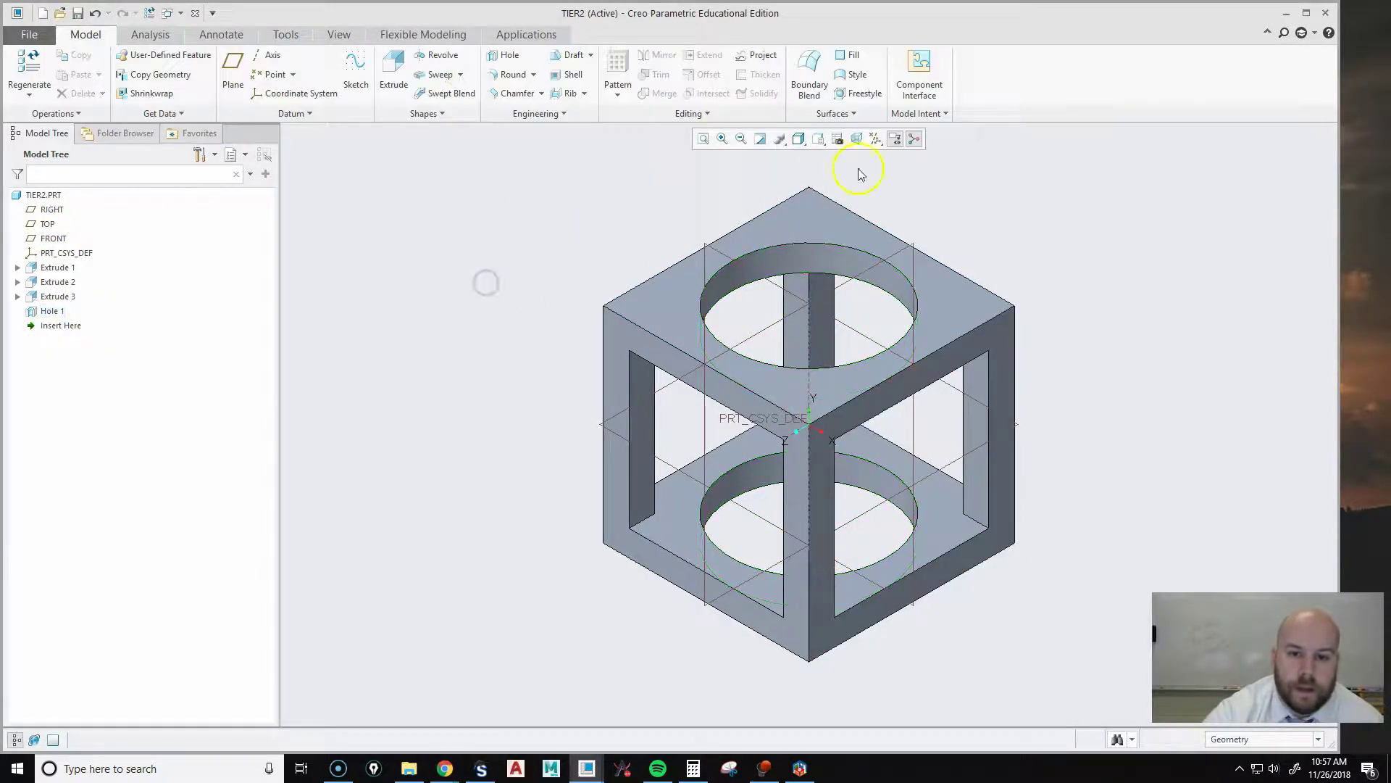
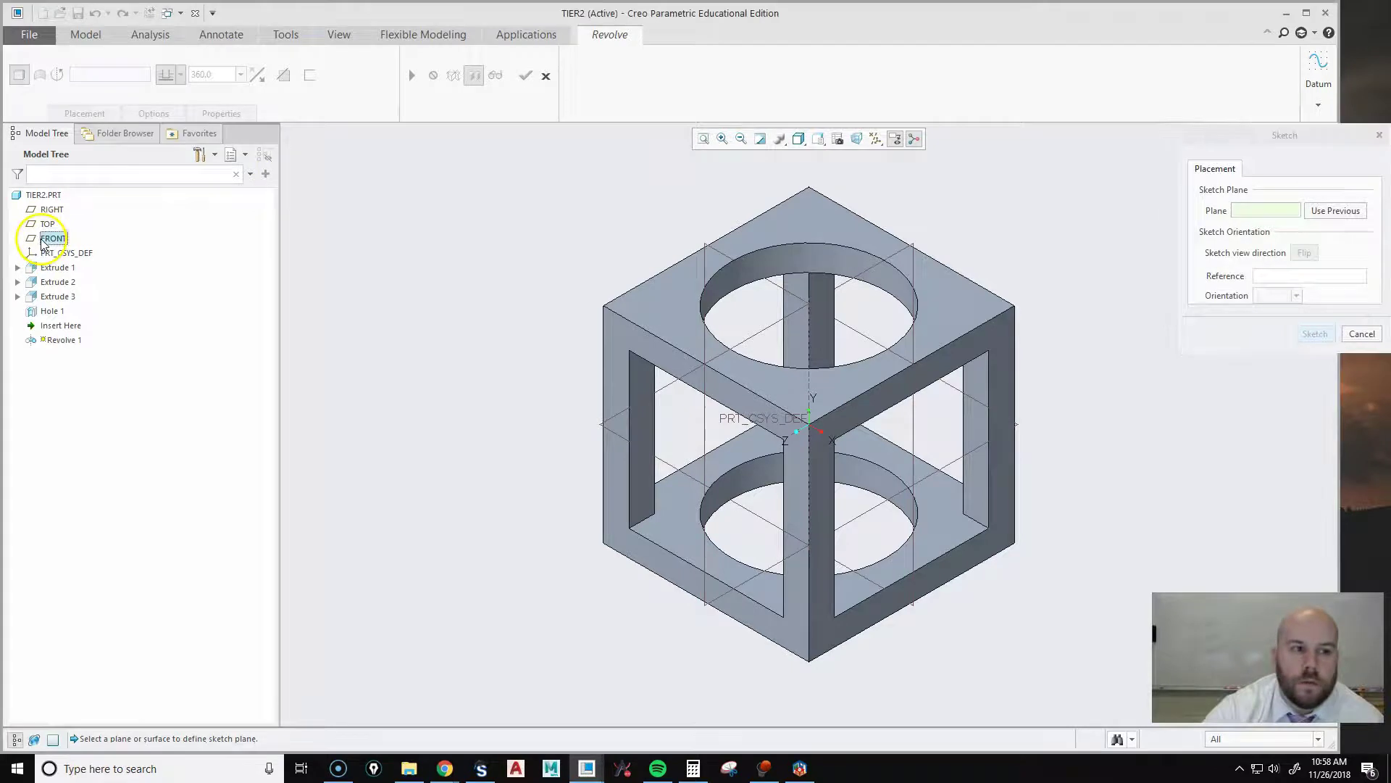
Step: Open the revolve's sketch on the FRONT plane and add a vertical geometry centerline through the origin
click(1316, 334)
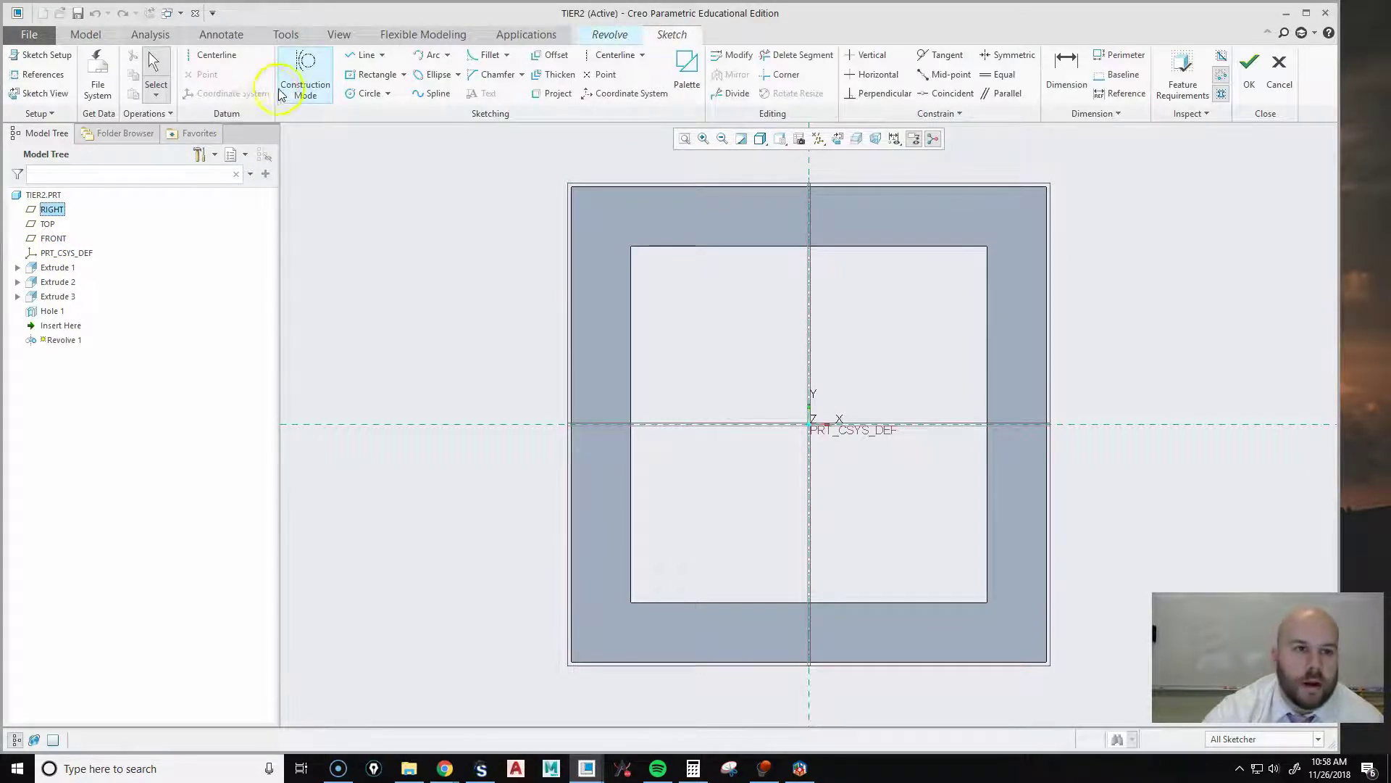
click(212, 57)
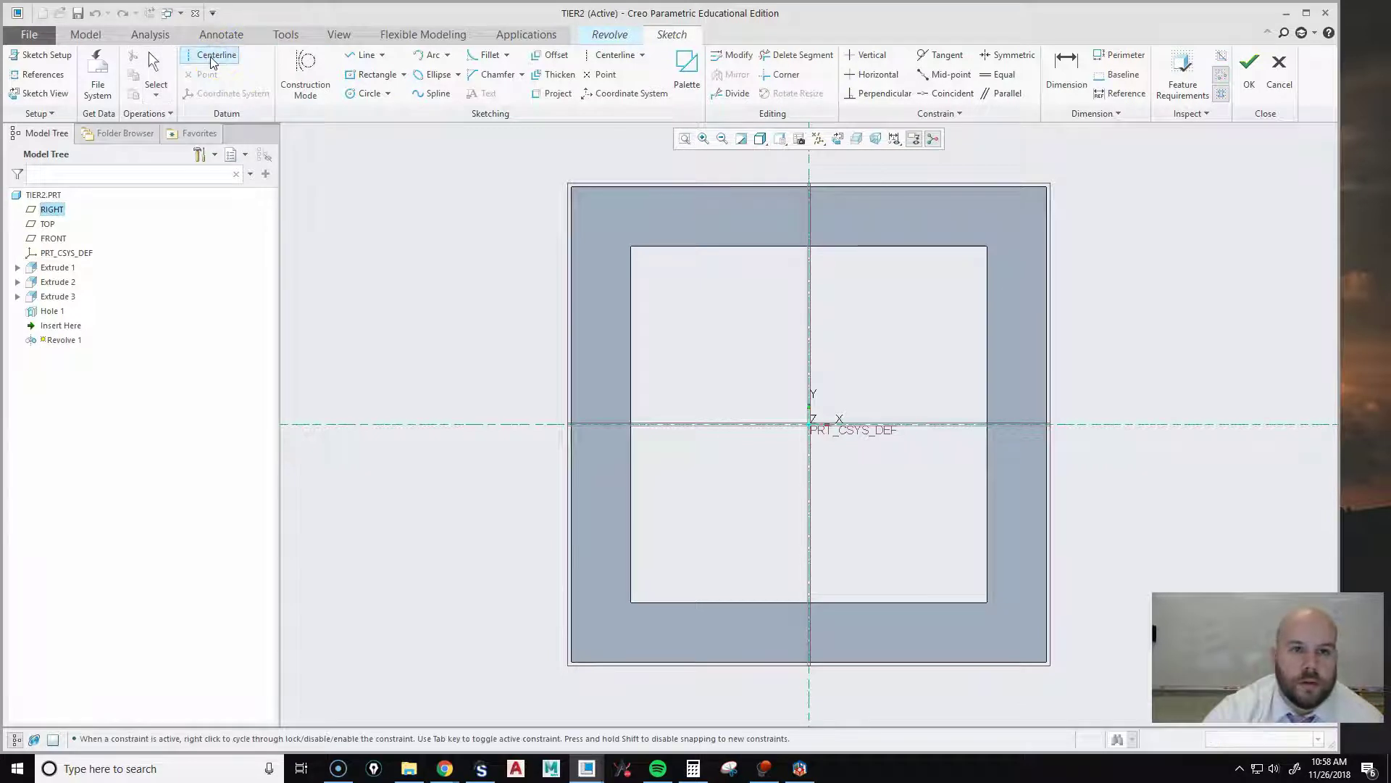
click(213, 58)
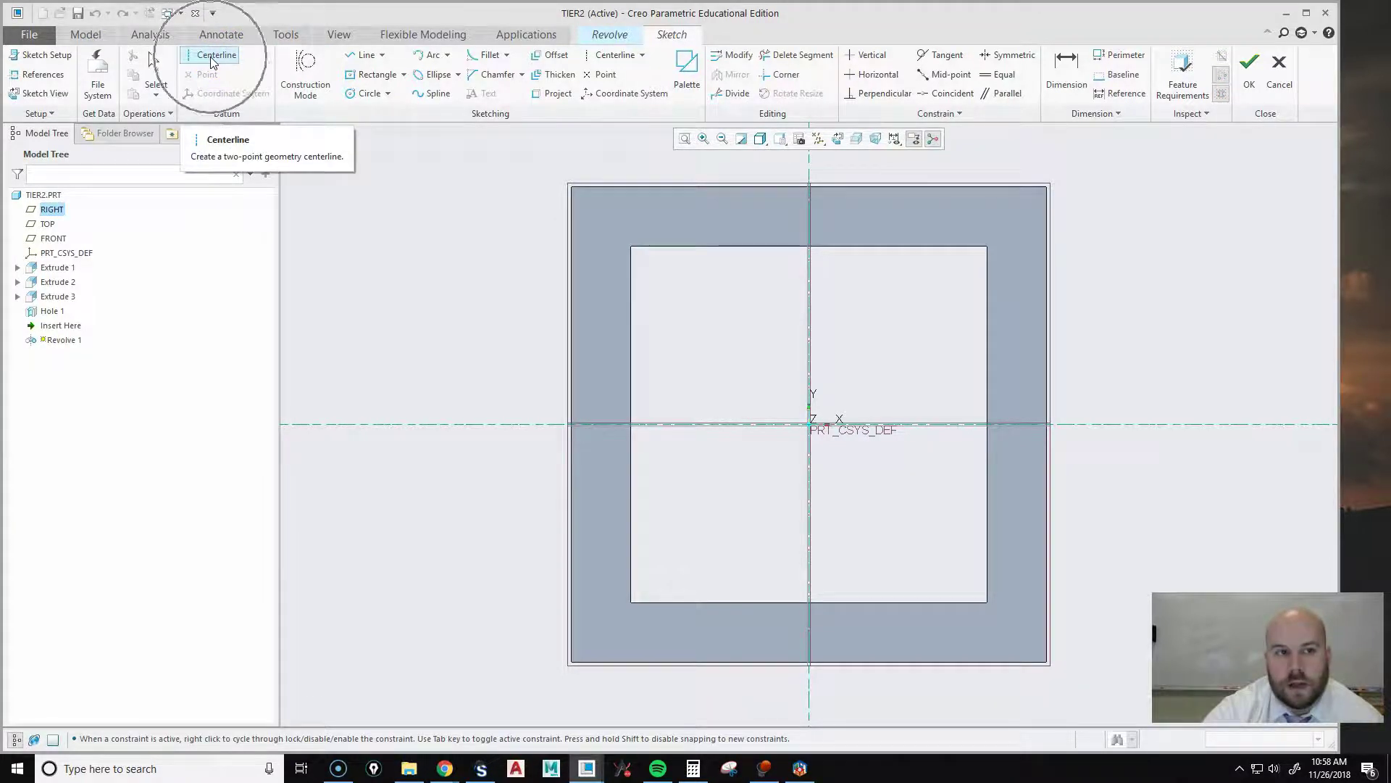
click(765, 369)
click(814, 287)
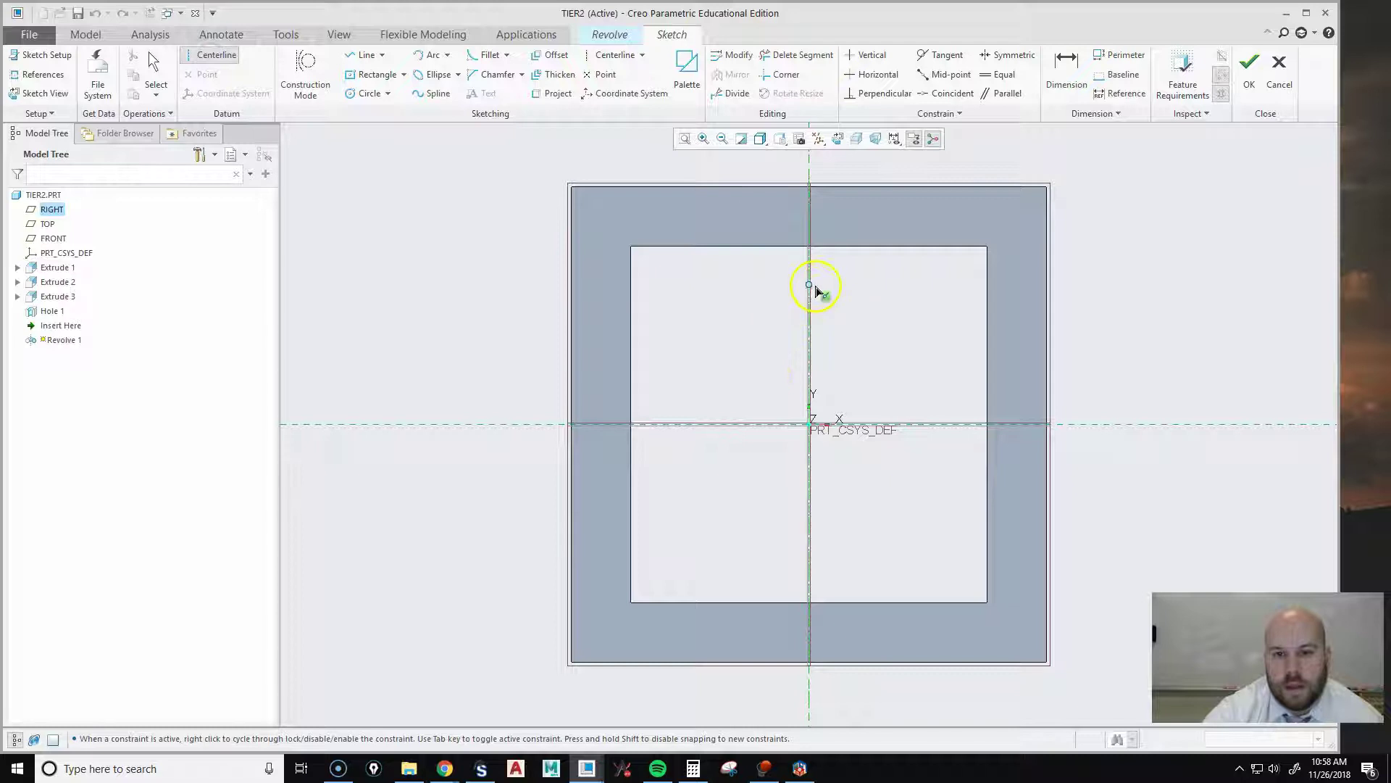
click(811, 392)
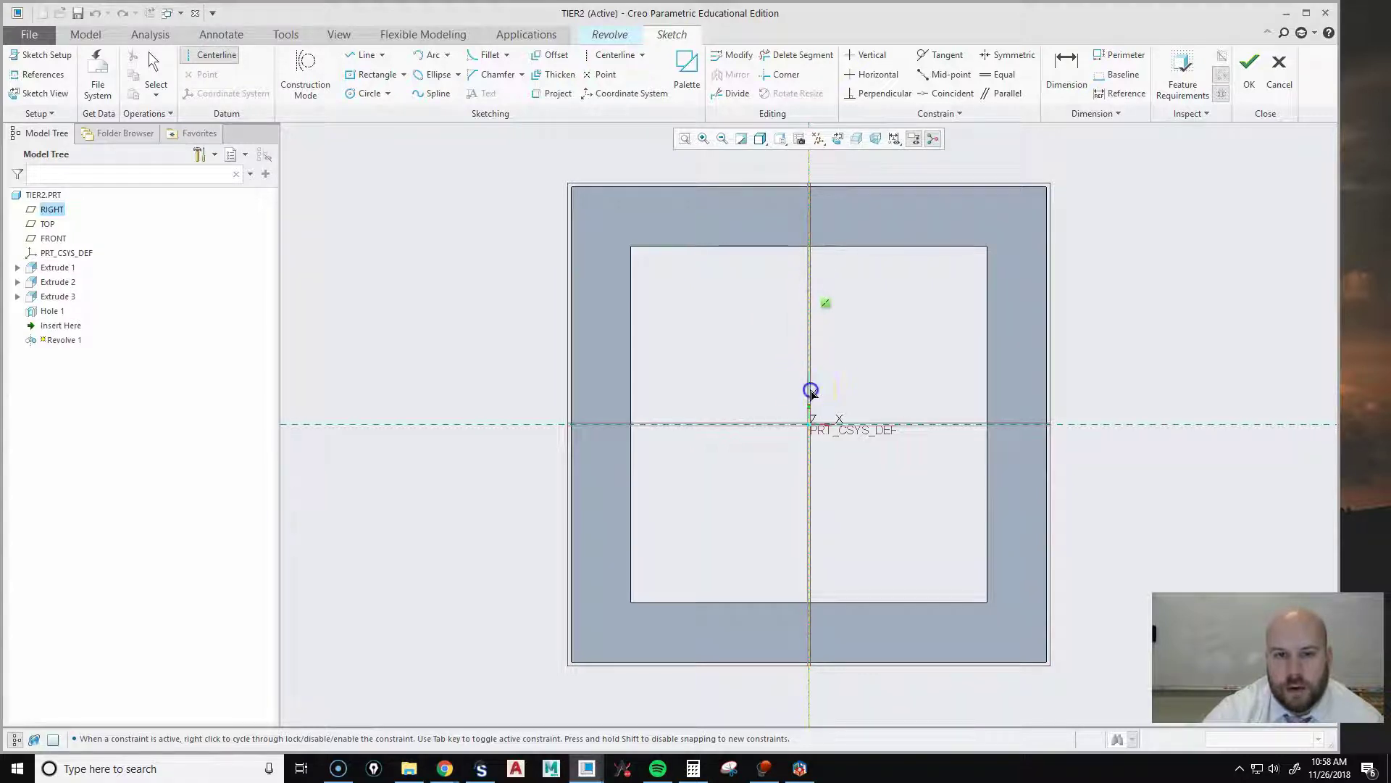
middle_click(947, 343)
Step: Sketch a circle about 0.683 in diameter centered on the origin
click(369, 94)
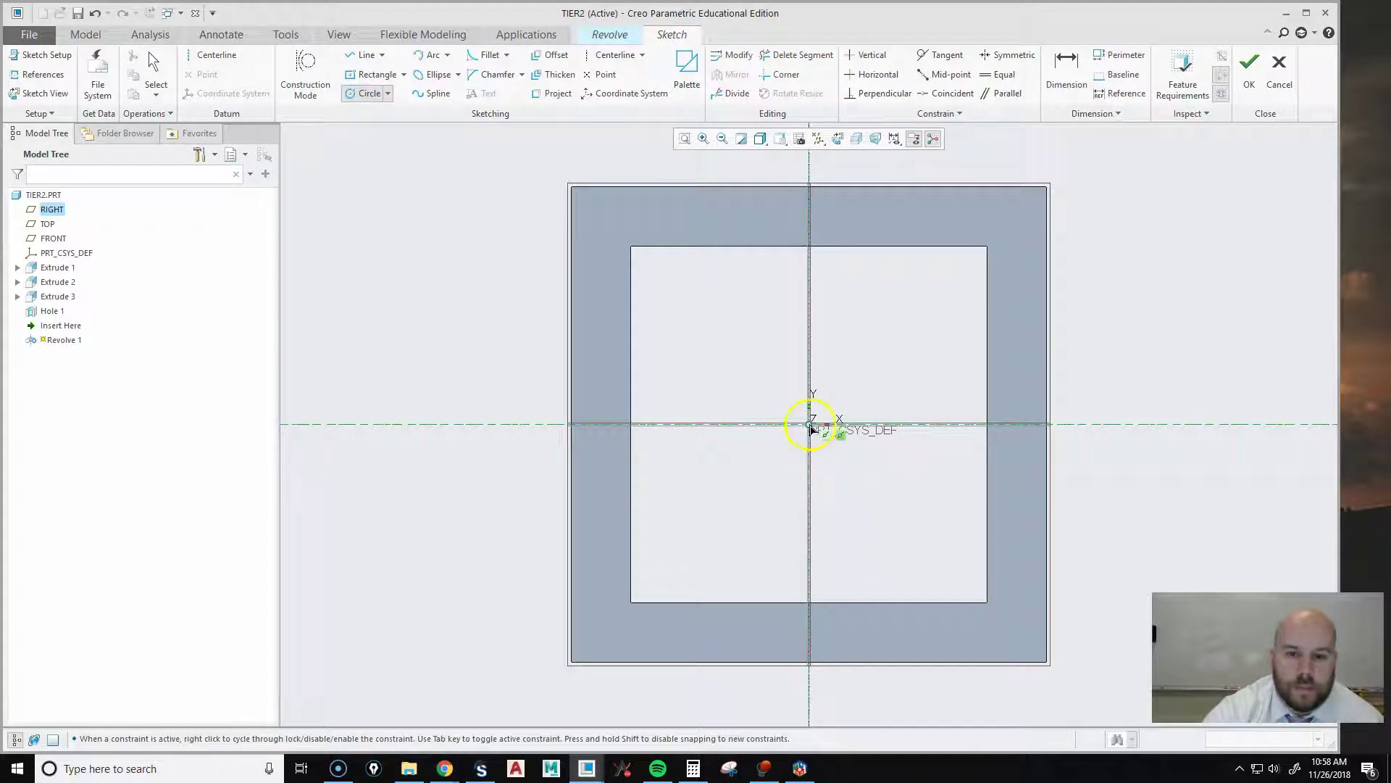
drag(809, 423, 648, 407)
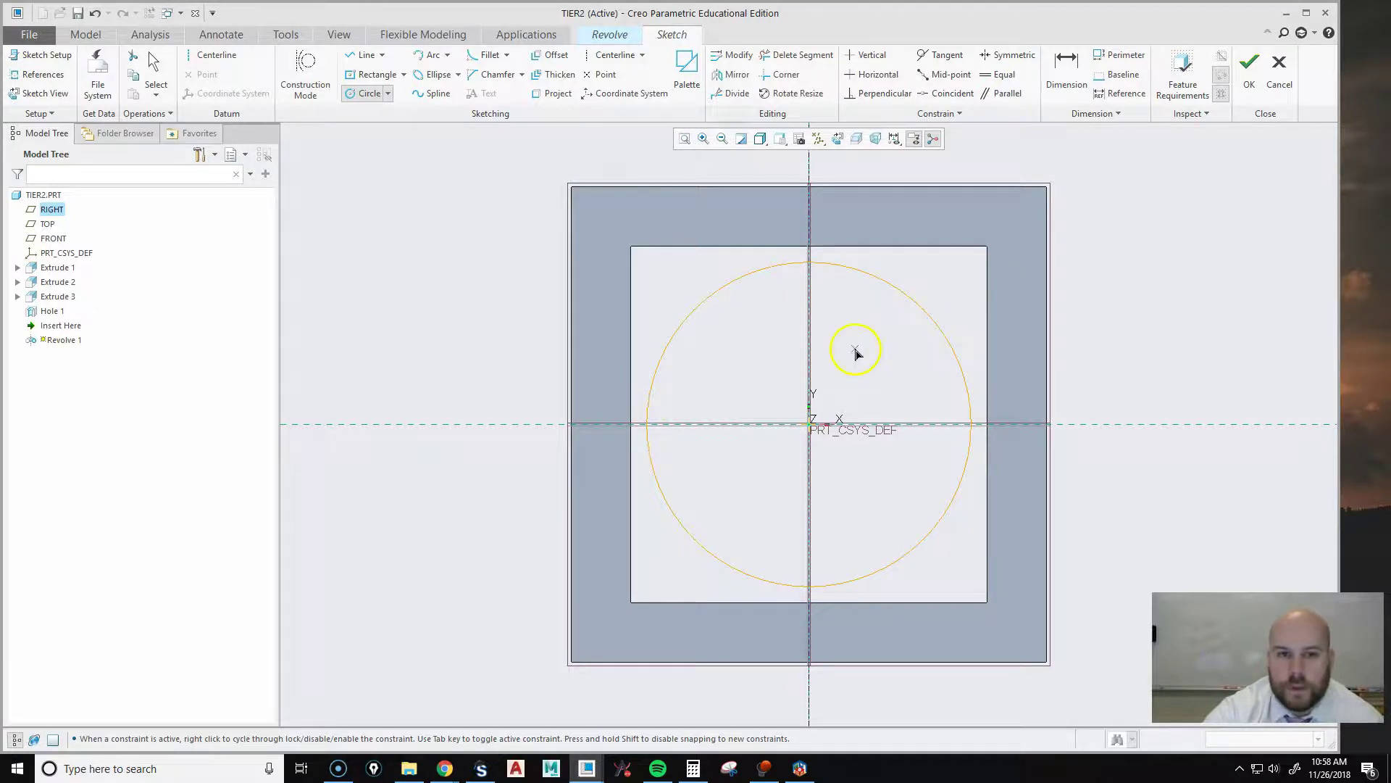
click(156, 69)
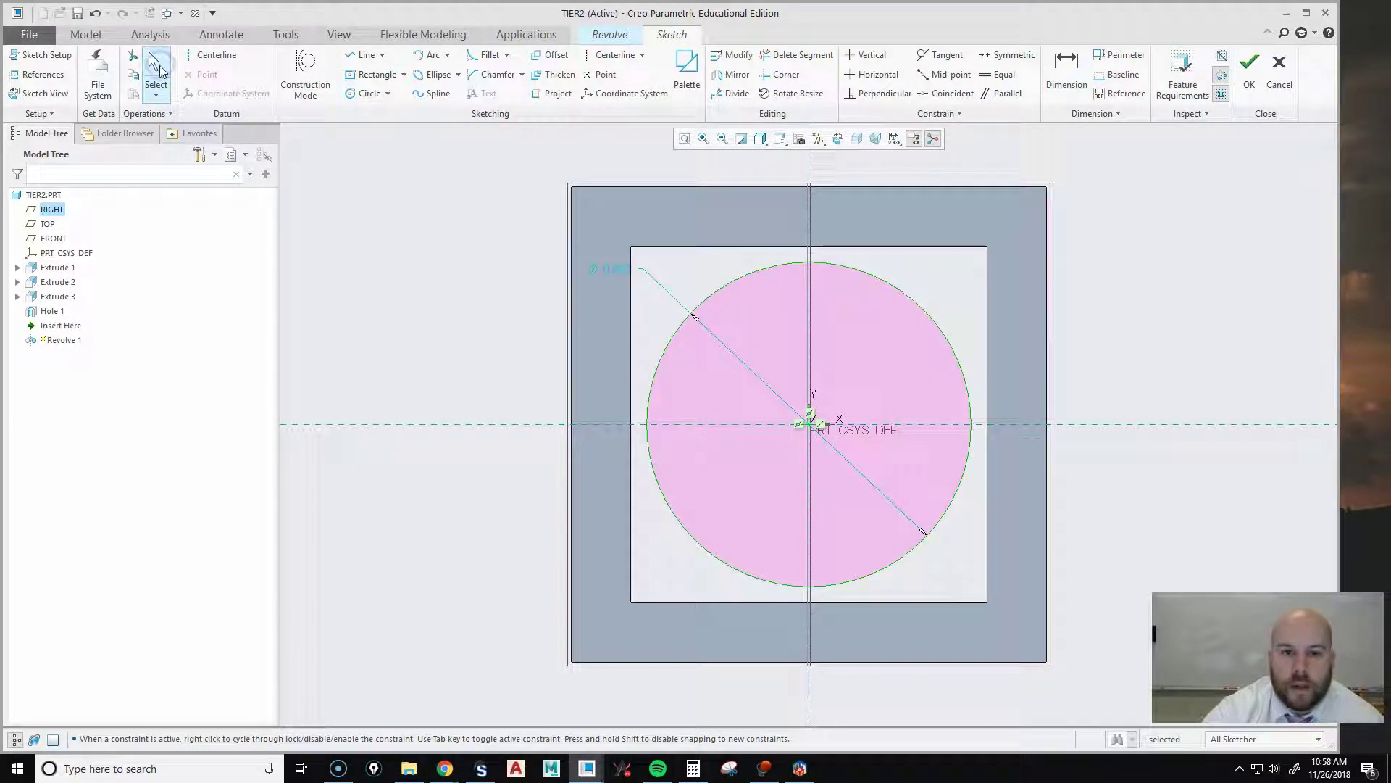
Step: Set the circle's diameter to 0.75
click(608, 268)
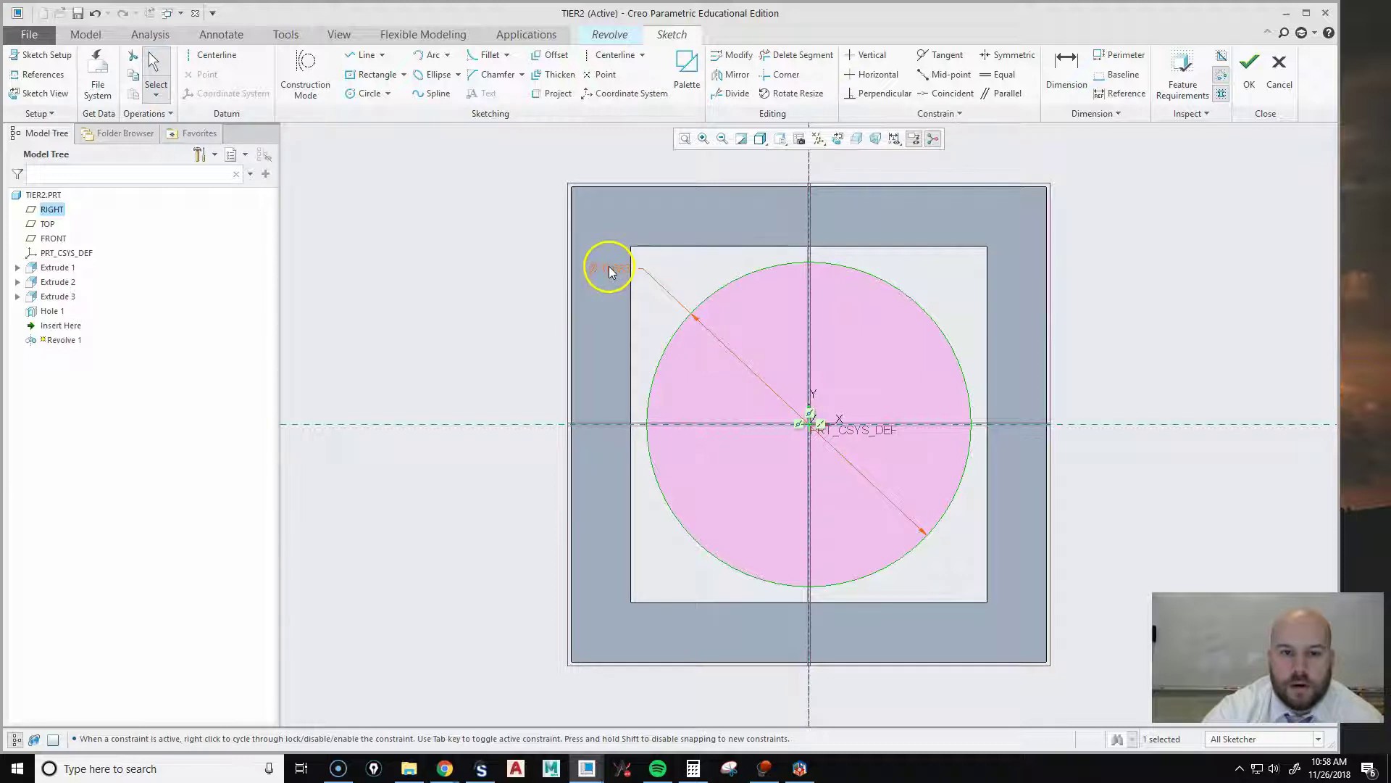
double_click(608, 268)
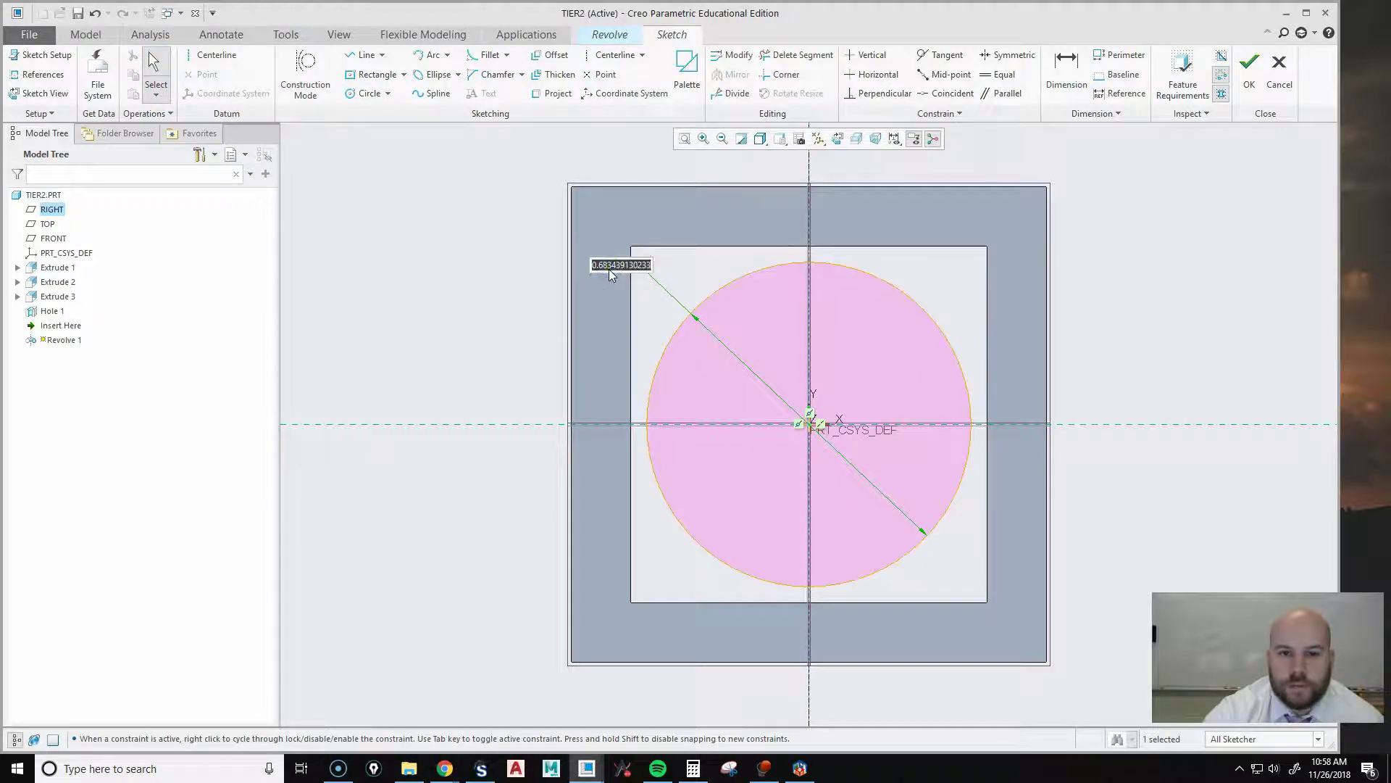
text(.75)
key(Return)
click(1290, 125)
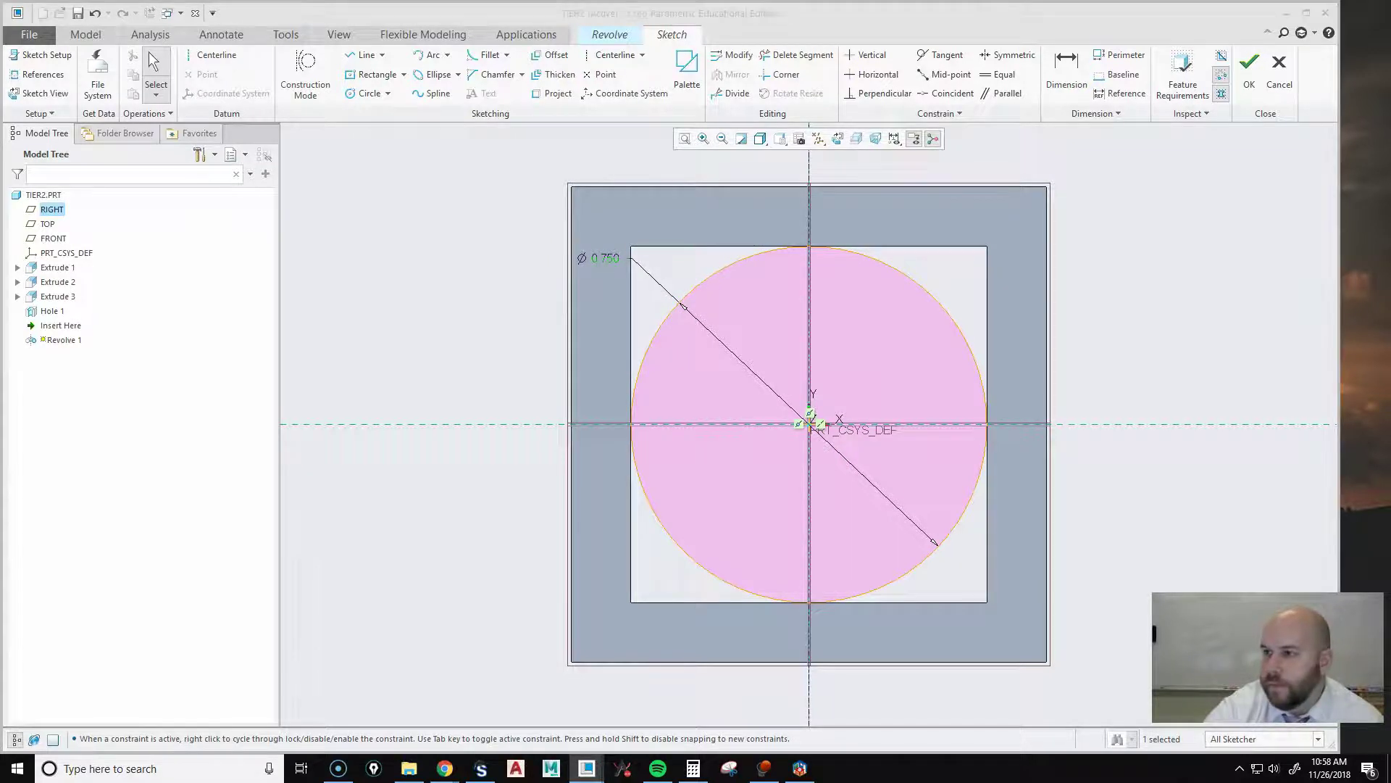
Step: Set the circle's diameter to 1 and return the tilted sketch to its flat 2D orientation
double_click(607, 260)
text(1)
key(Return)
mouse_move(609, 268)
middle_down()
mouse_move(724, 314)
mouse_move(660, 300)
middle_up()
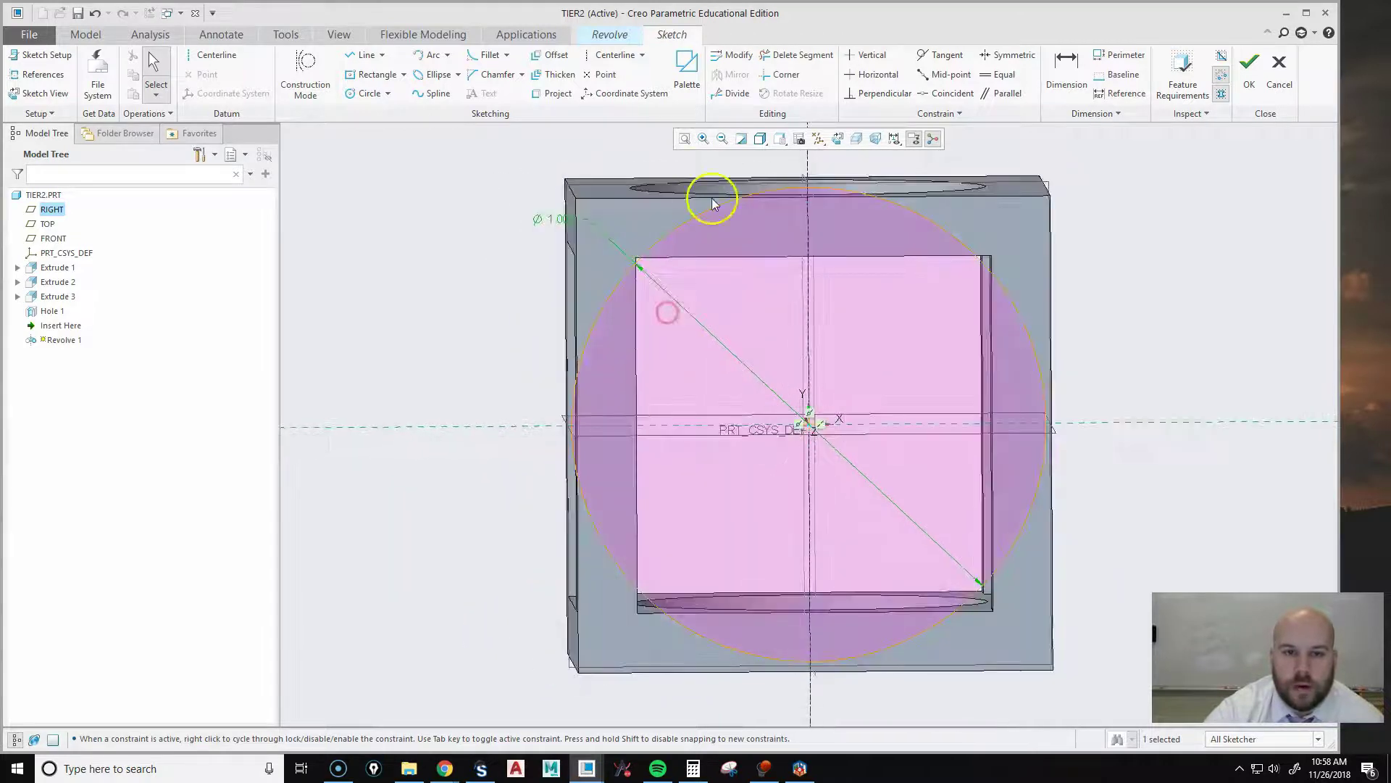
click(837, 140)
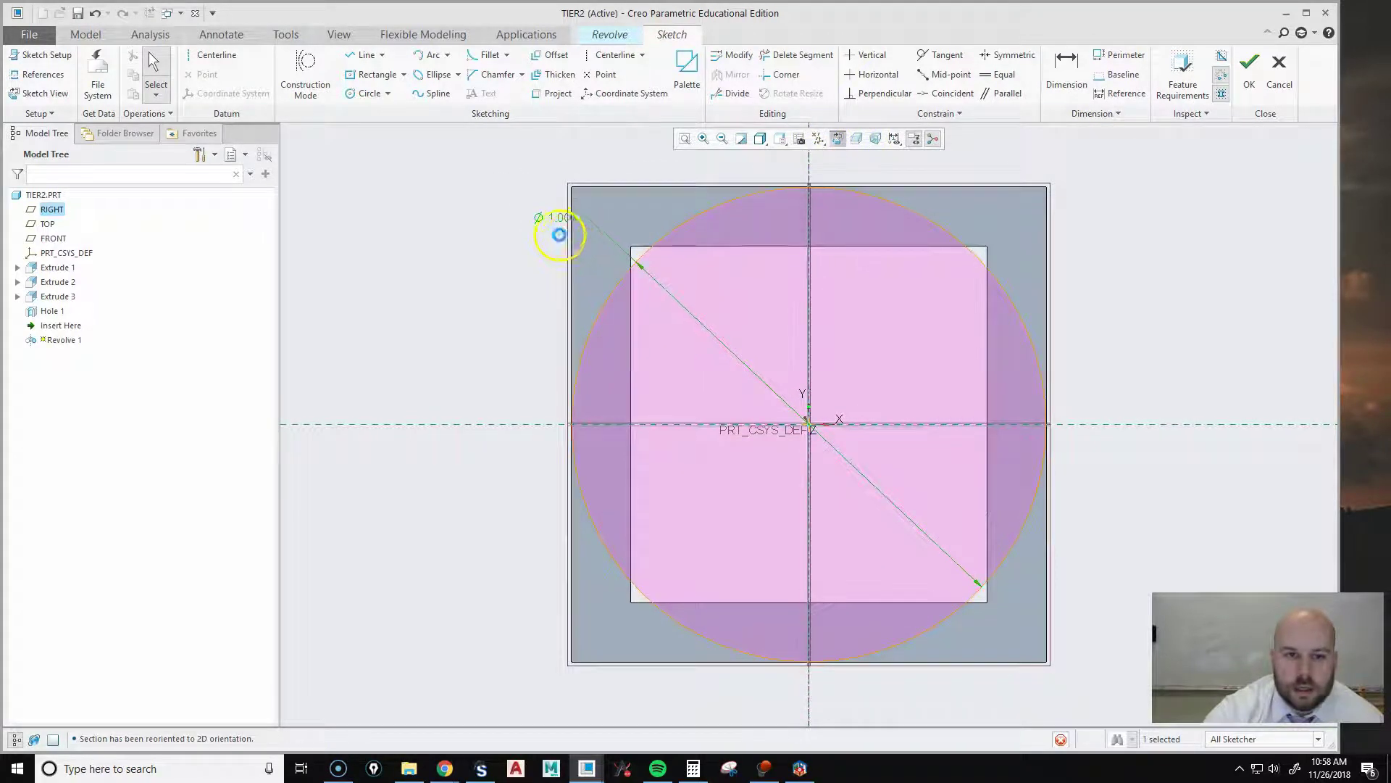
Step: Draw a vertical line along the centerline from the circle's highest point to its lowest point
click(366, 58)
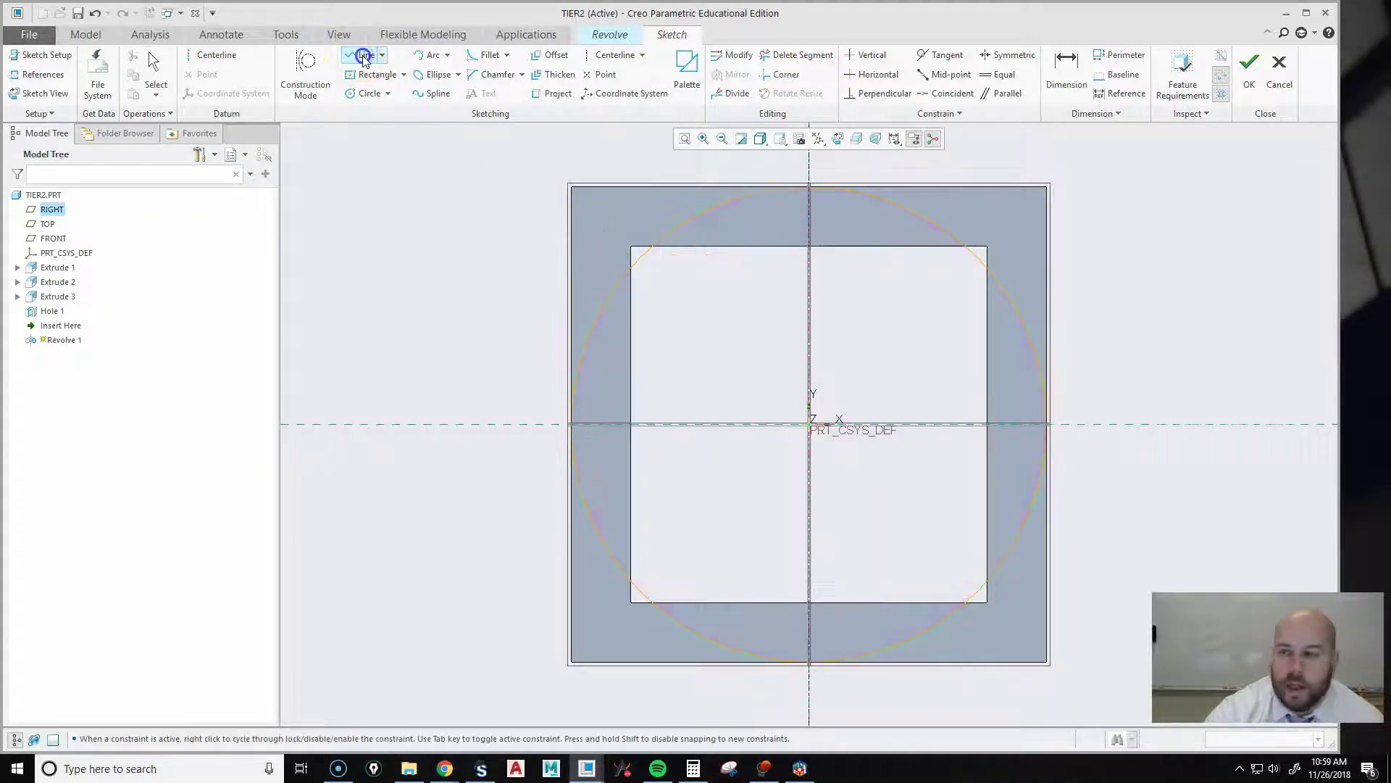
click(809, 188)
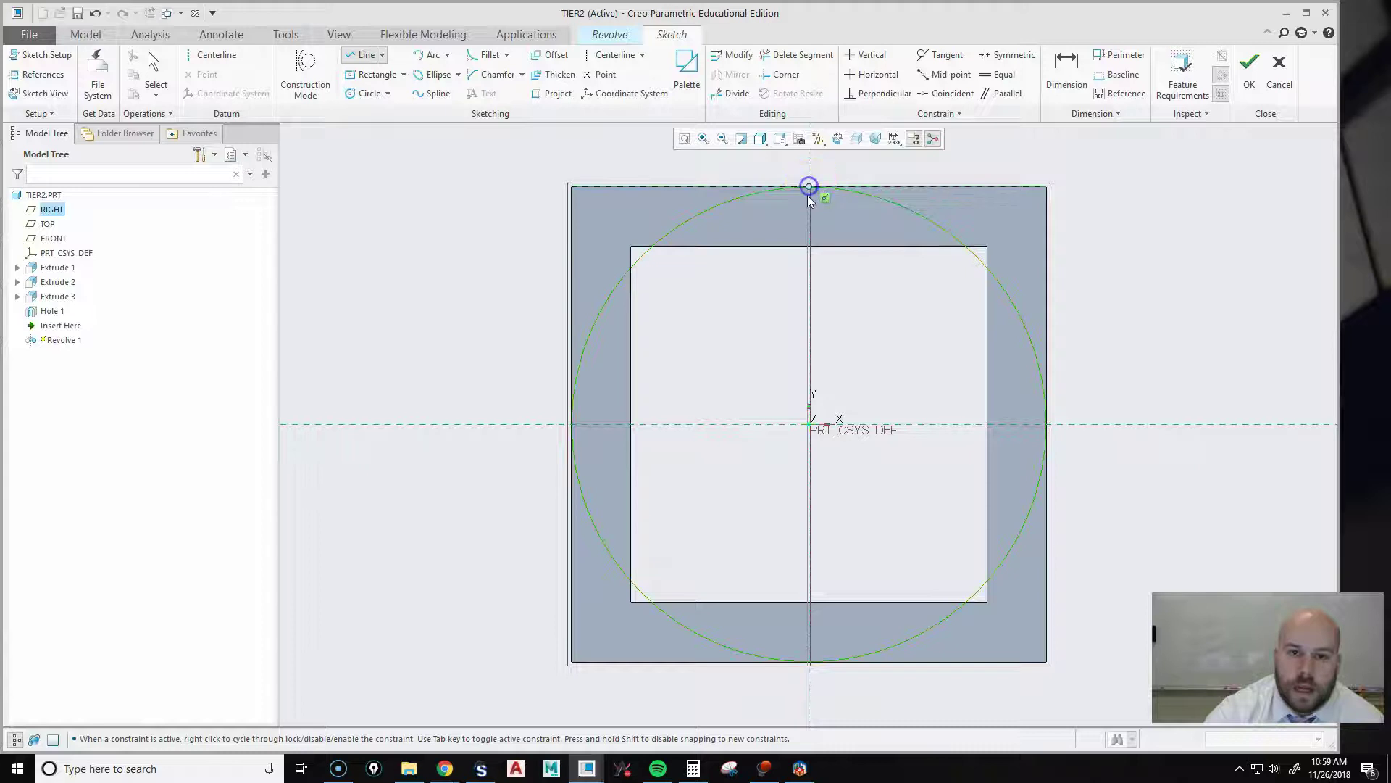
click(810, 662)
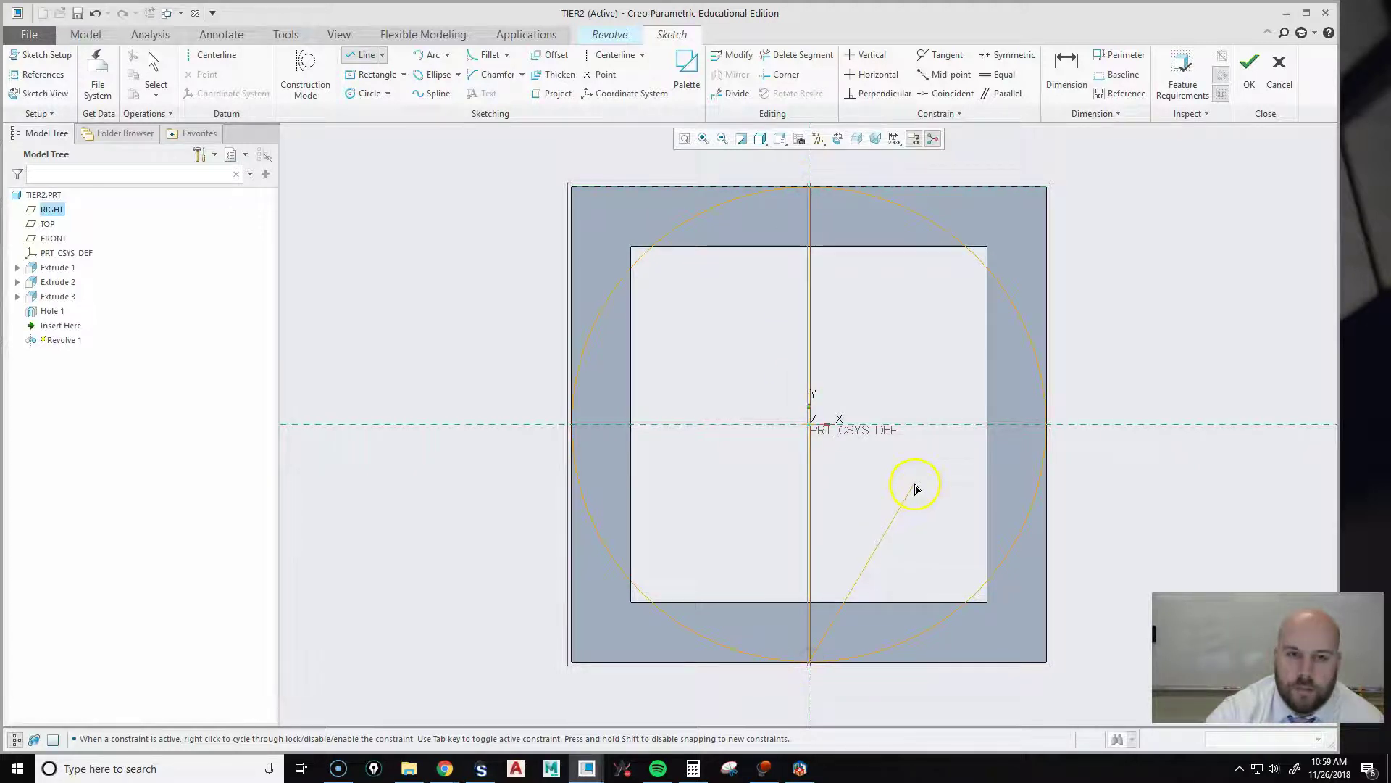
Step: Trim away the right half of the circle with Delete Segment and finish the sketch
click(802, 56)
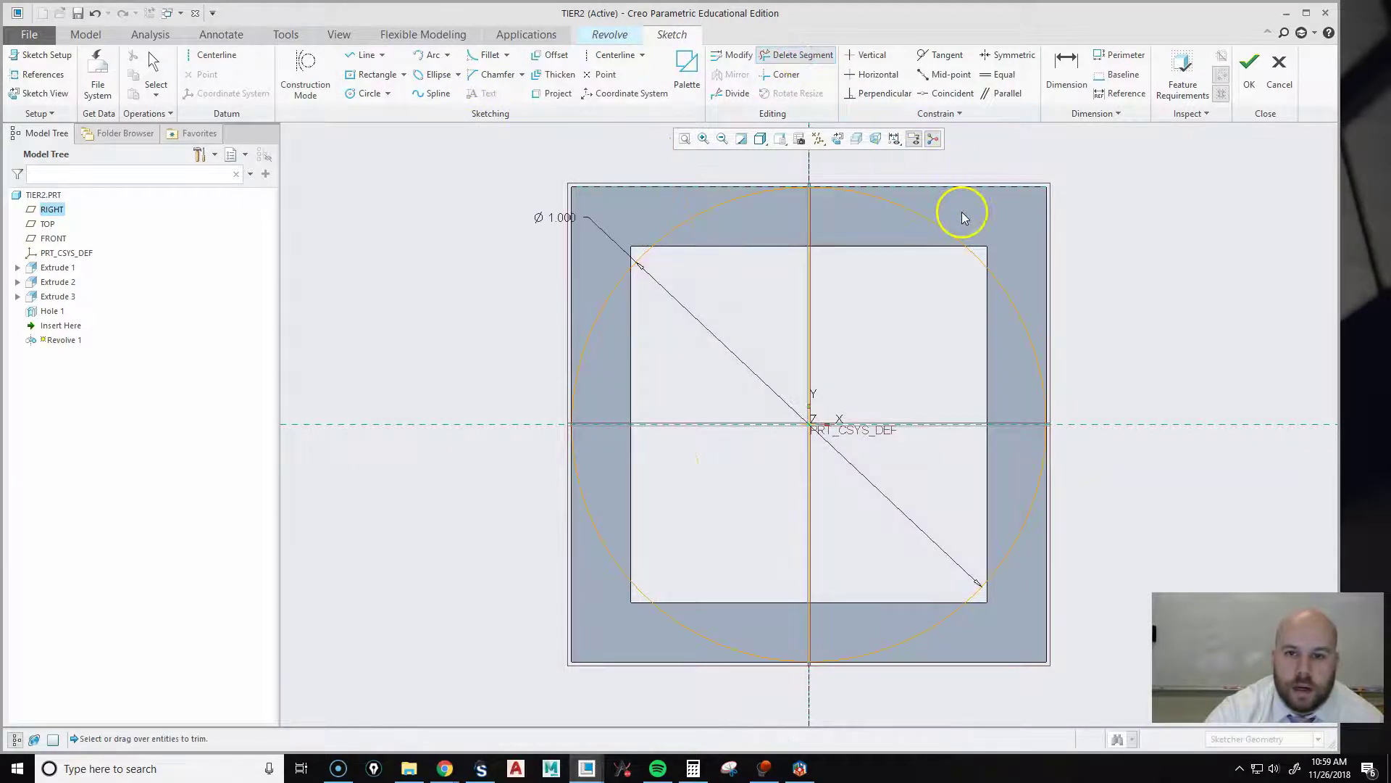
drag(951, 235, 1032, 518)
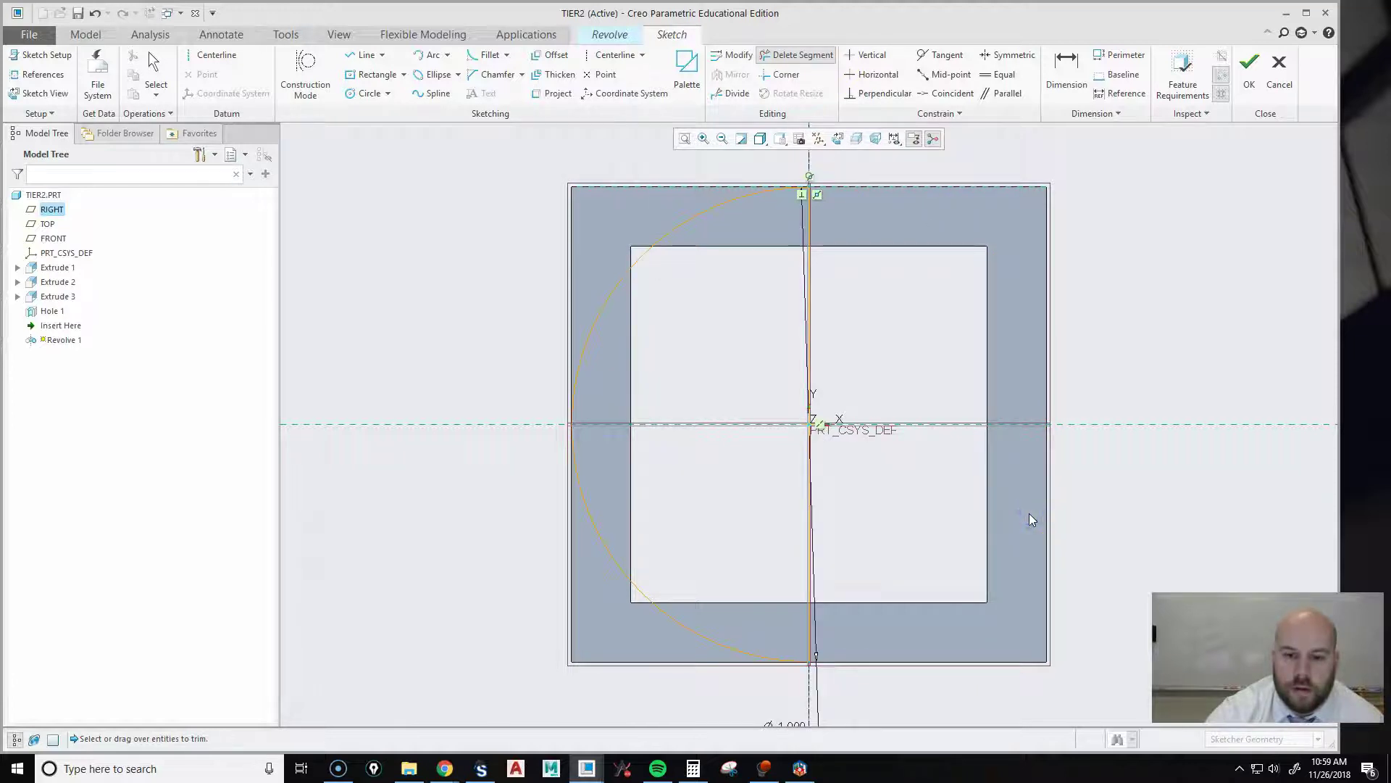
click(155, 65)
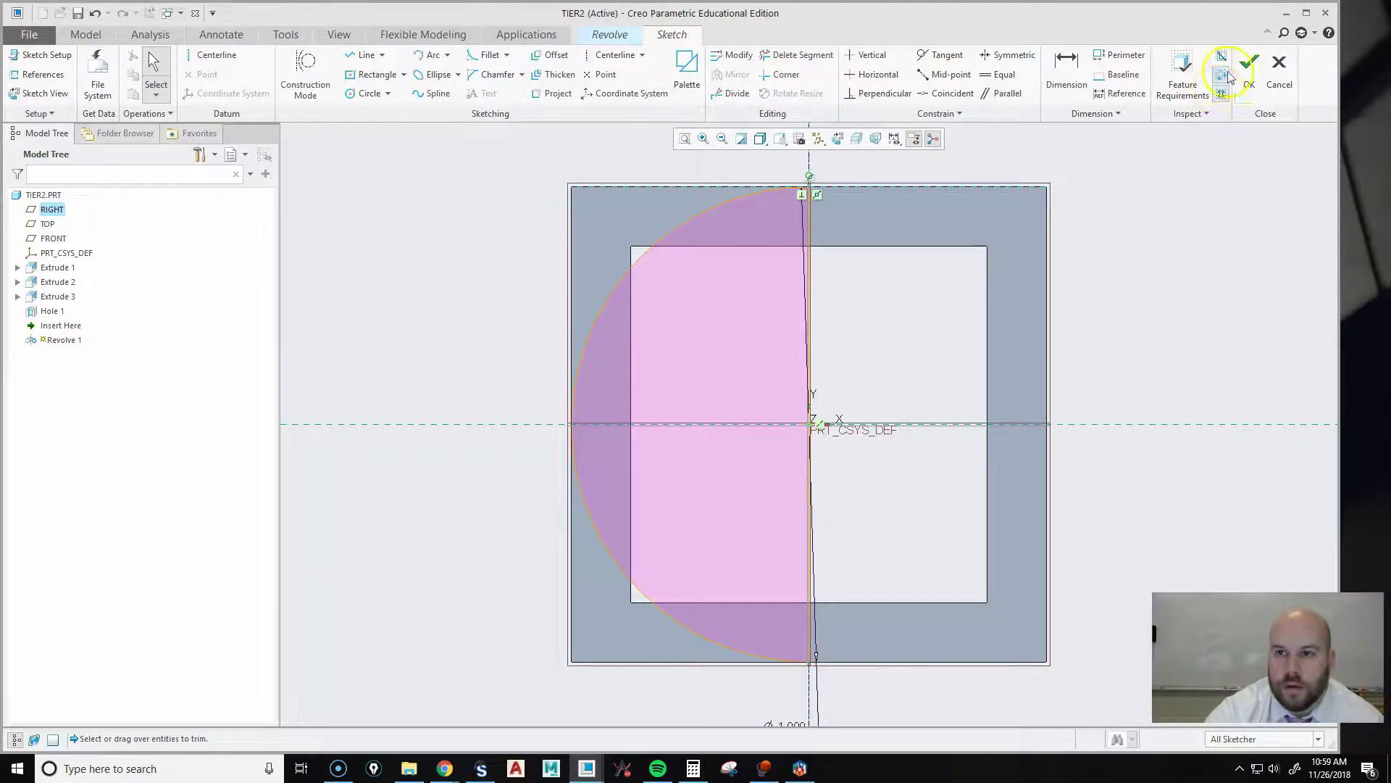
click(1250, 80)
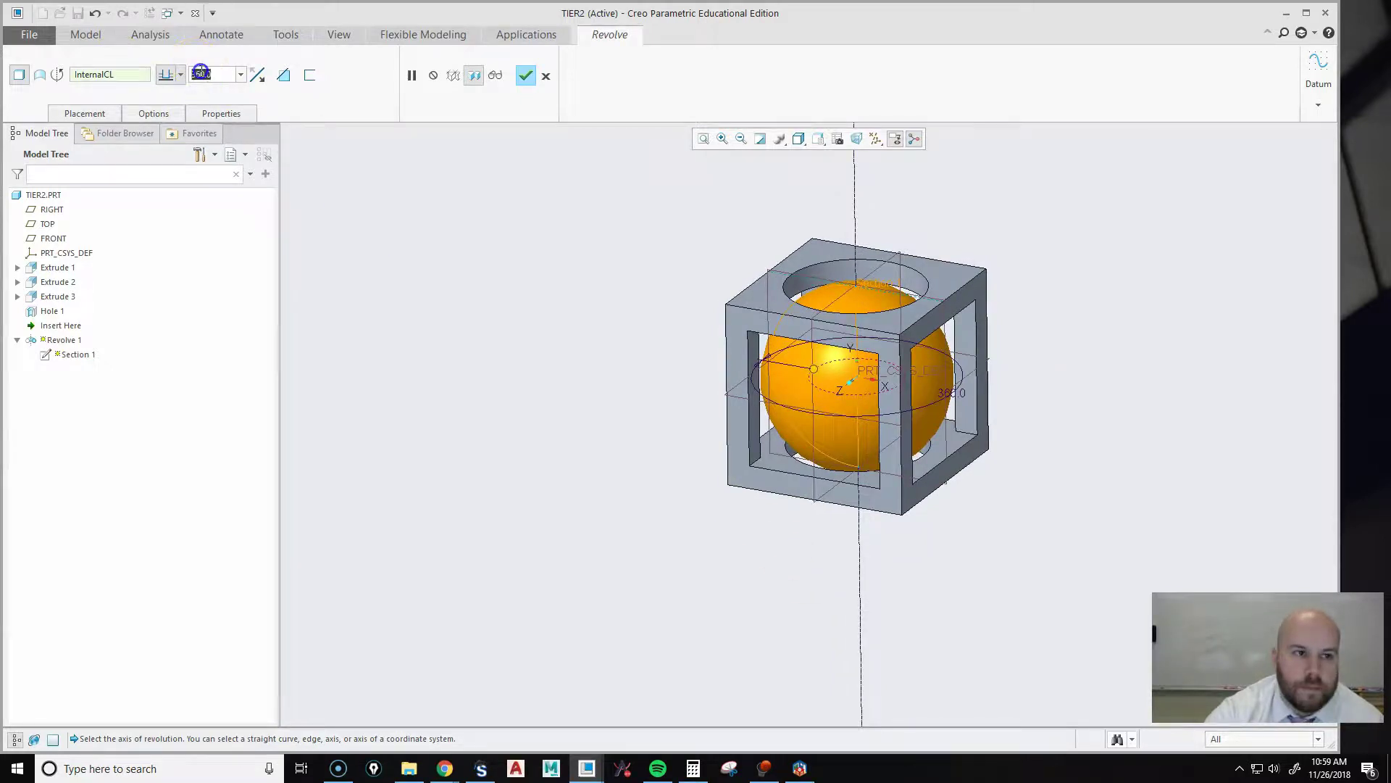
Step: Set the revolve angle to 180 degrees and inspect the partial ball inside the cube frame
text(180)
key(Return)
middle_drag(715, 375, 897, 337)
scroll(897, 338, down, 3)
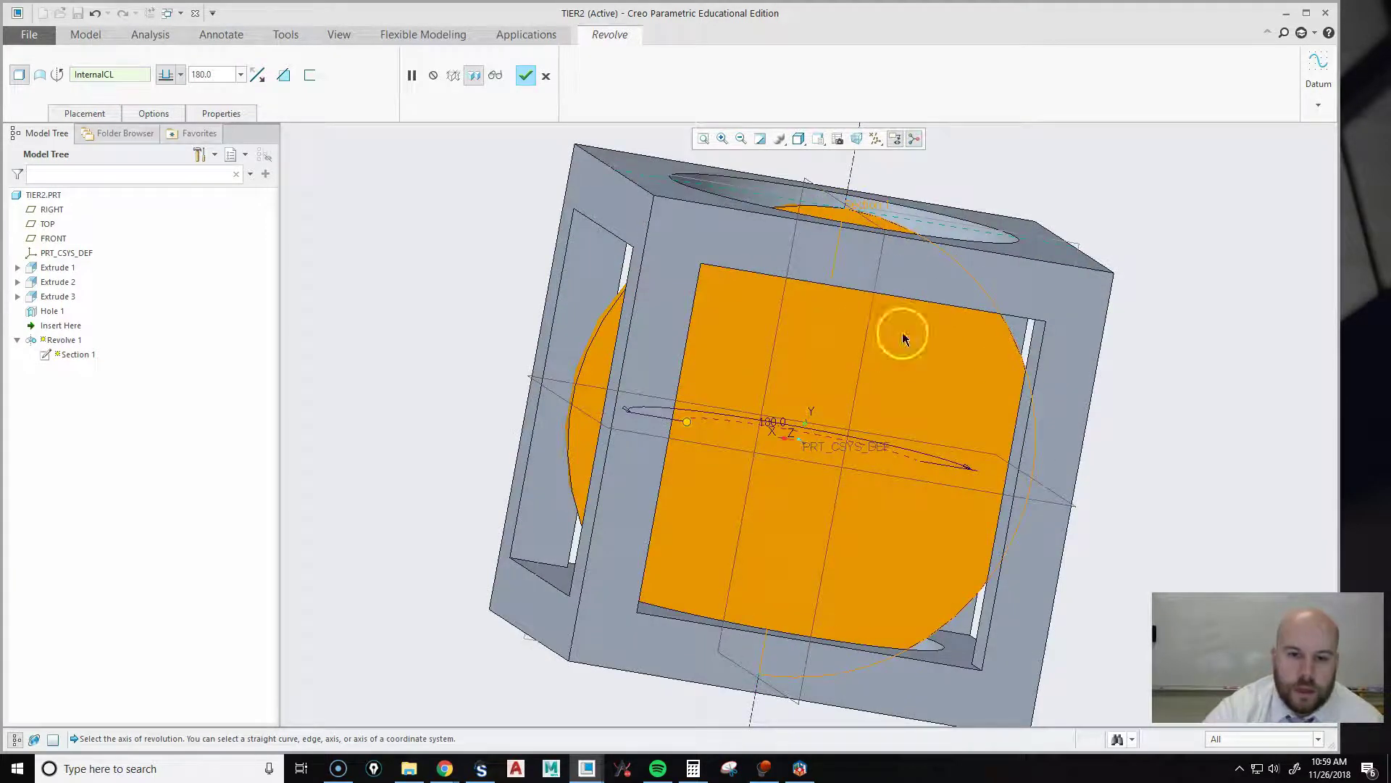
Step: Set the revolve angle to 270 degrees and examine the partially revolved ball from above
double_click(216, 73)
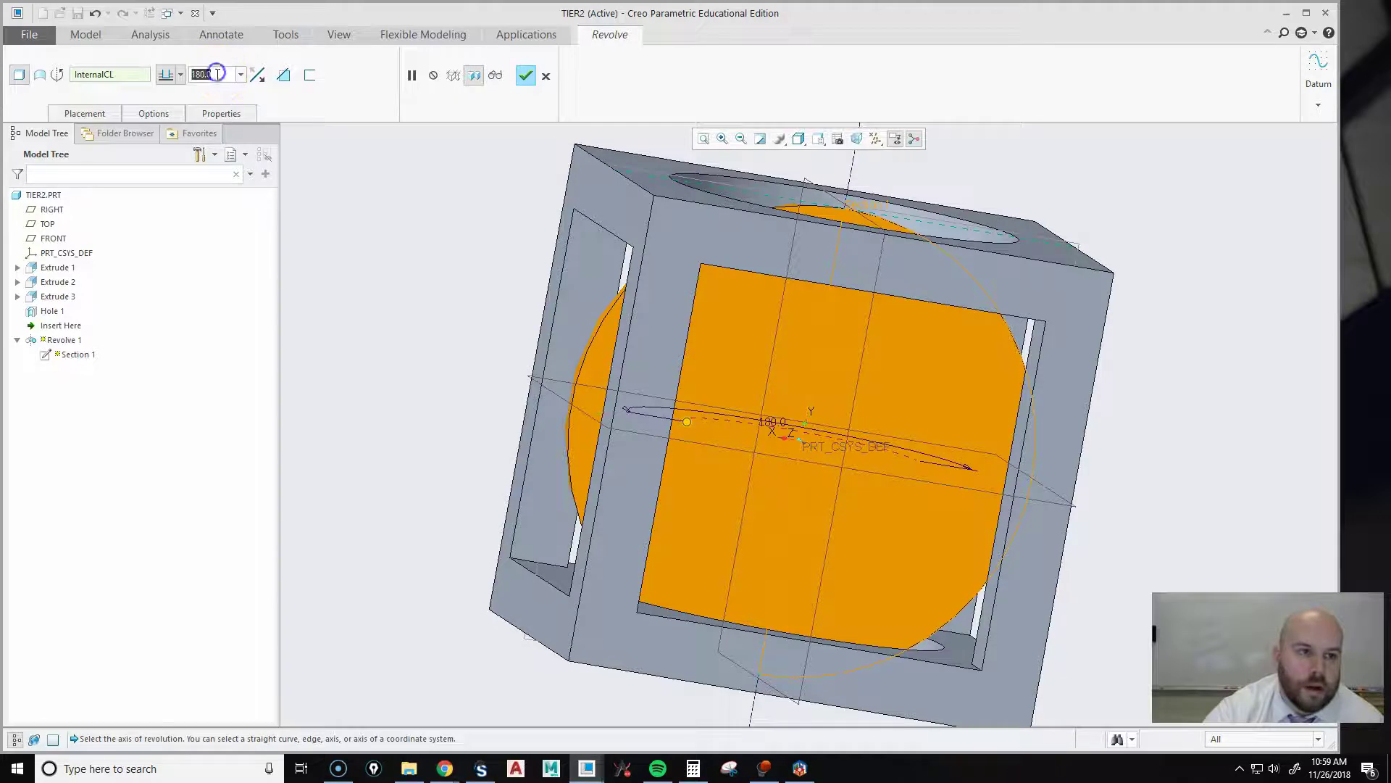
text(270)
key(Return)
middle_drag(822, 453, 813, 348)
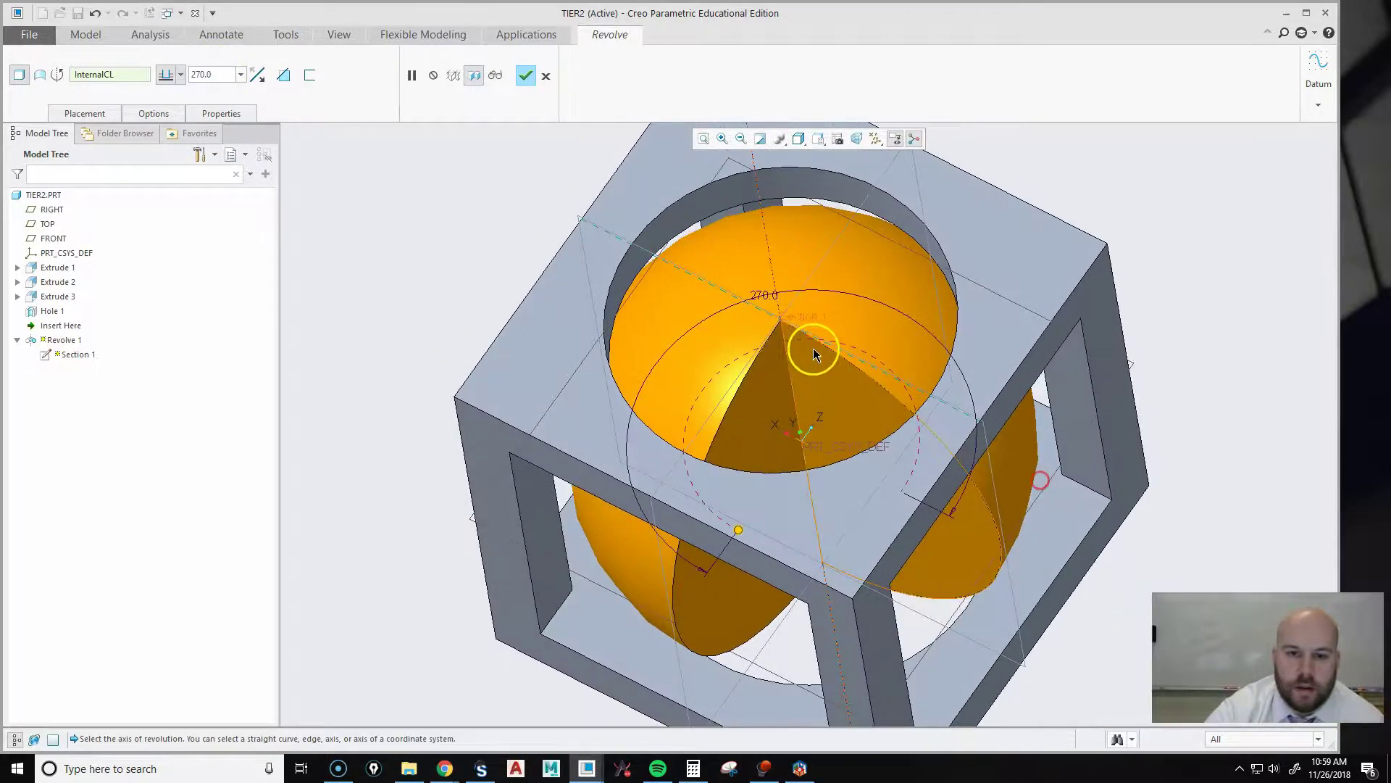
Step: Set the revolve angle to 360 degrees, restore the standard orientation and complete the ball's Revolve feature
text(360)
key(Return)
middle_drag(853, 358, 889, 285)
click(798, 138)
click(819, 138)
click(806, 159)
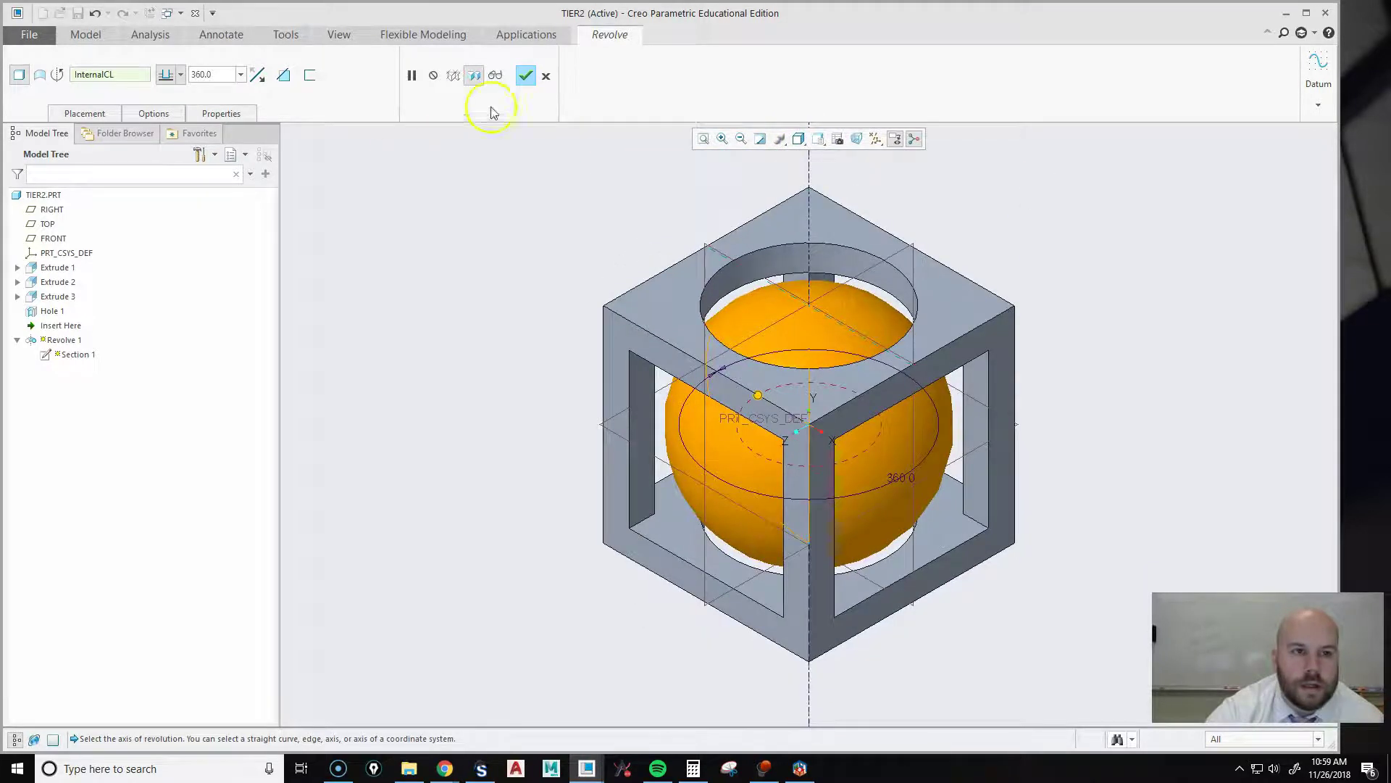
click(525, 76)
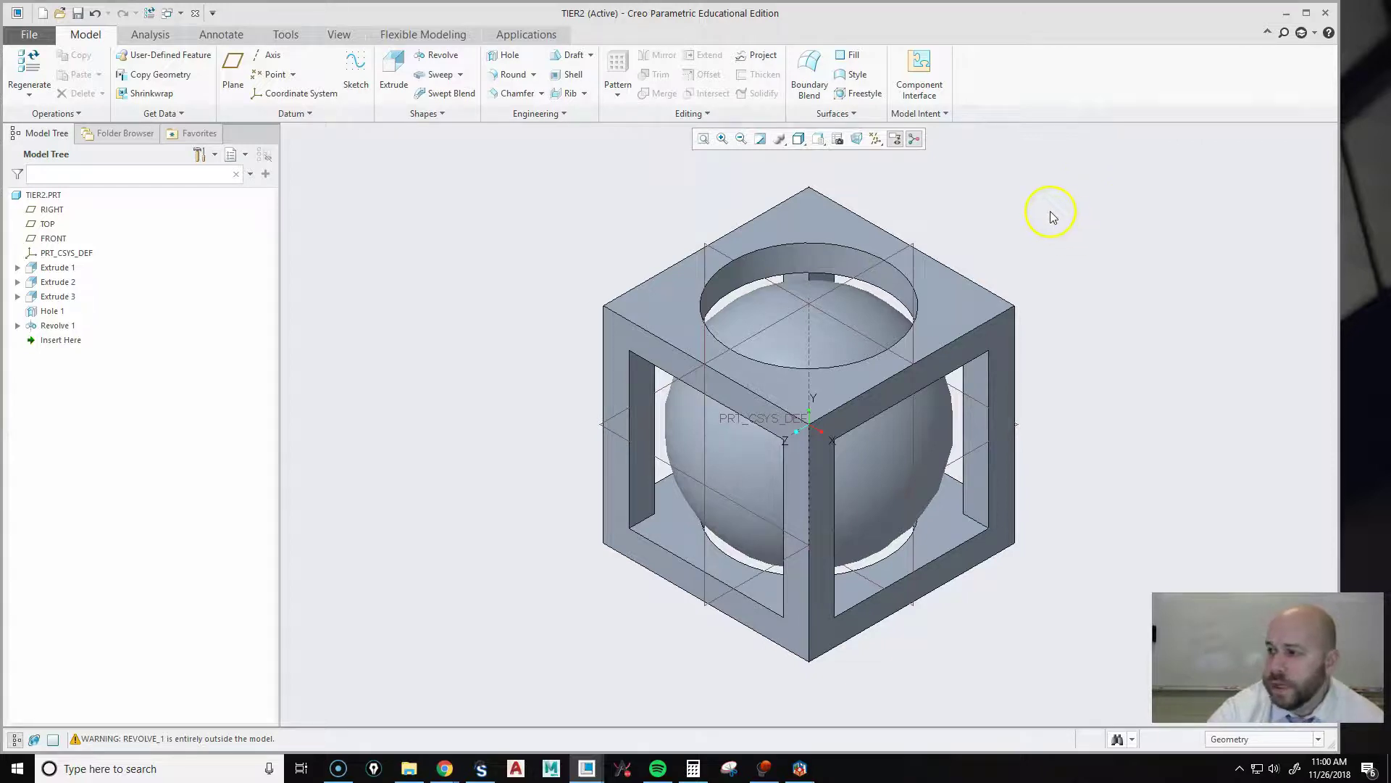
Step: Start a D x D edge chamfer of 0.025 and select the cube's four outer vertical edges
click(510, 95)
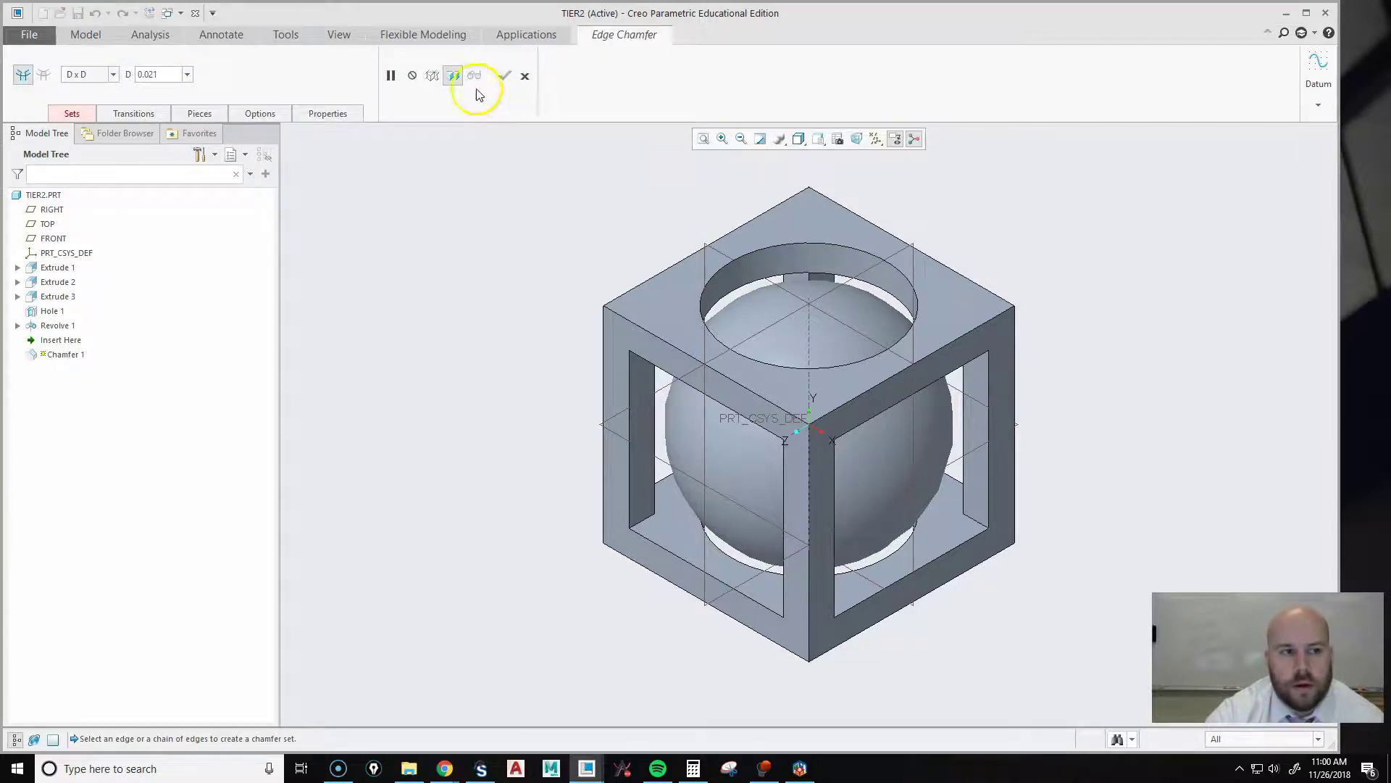
double_click(161, 74)
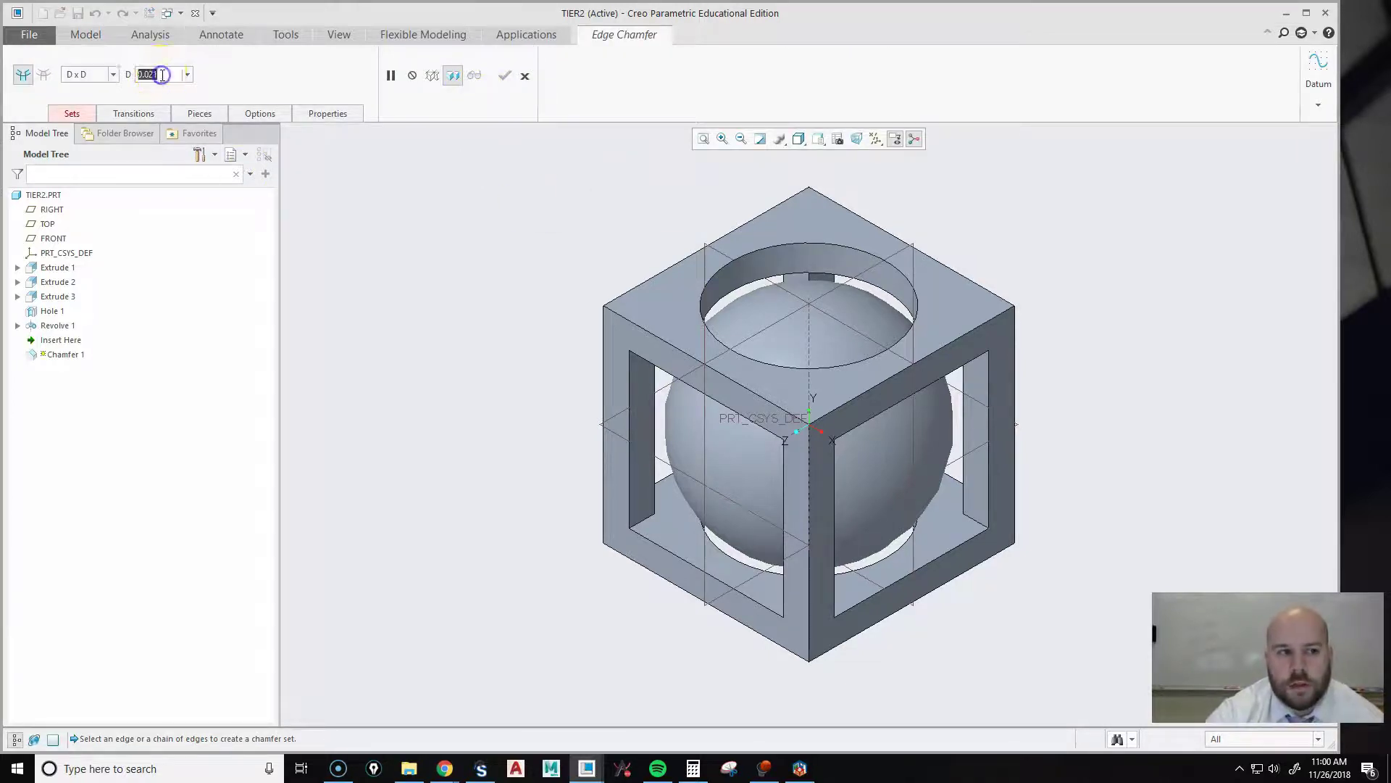
key(BackSpace)
text(.025)
key(Return)
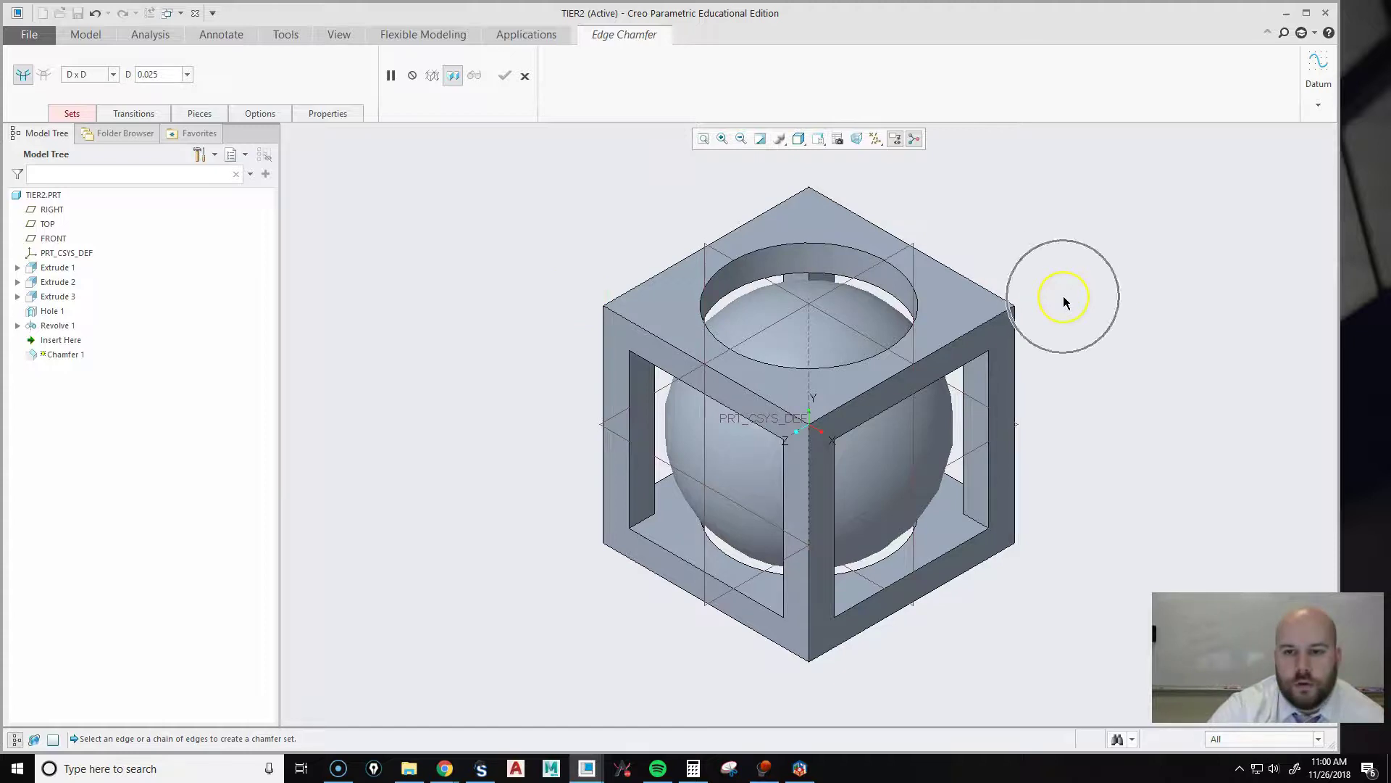
click(809, 502)
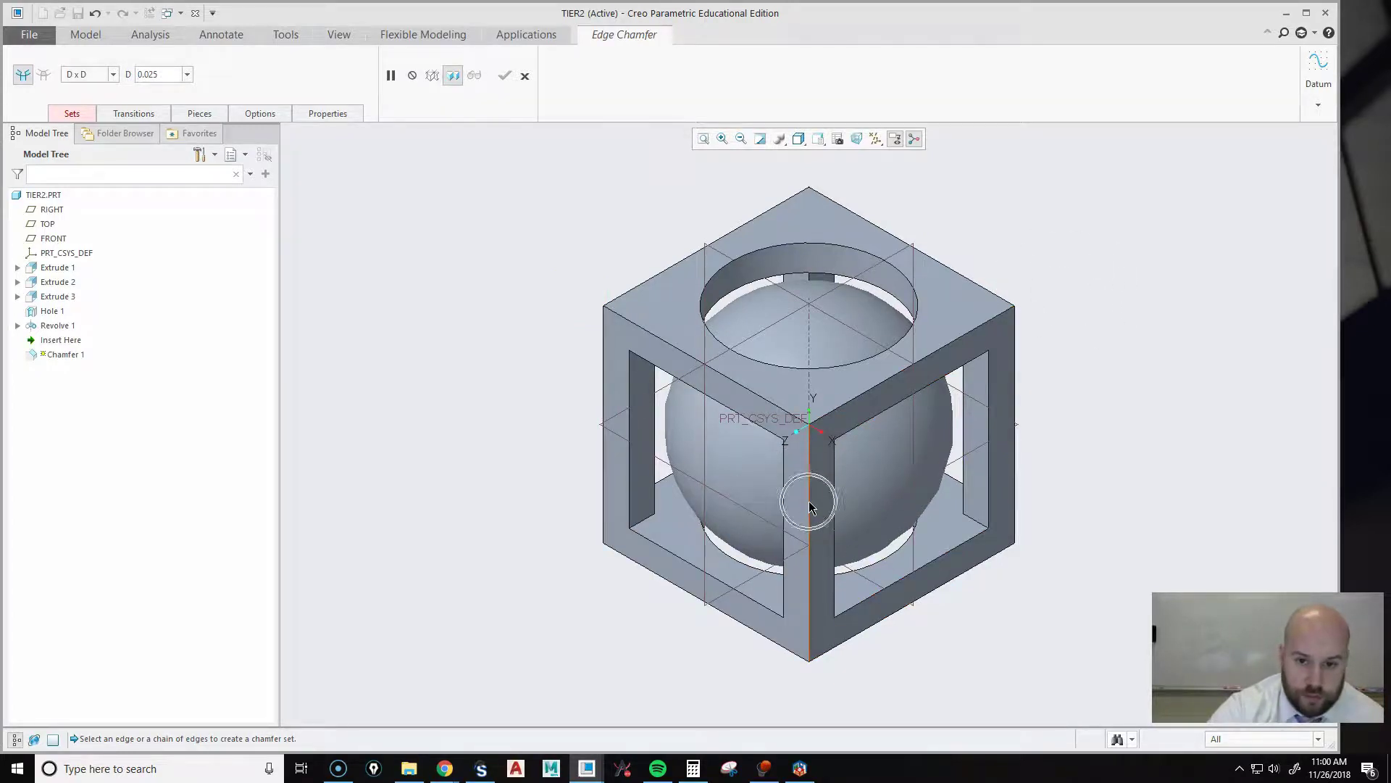
click(809, 501)
ctrl+click(1015, 375)
ctrl+click(604, 348)
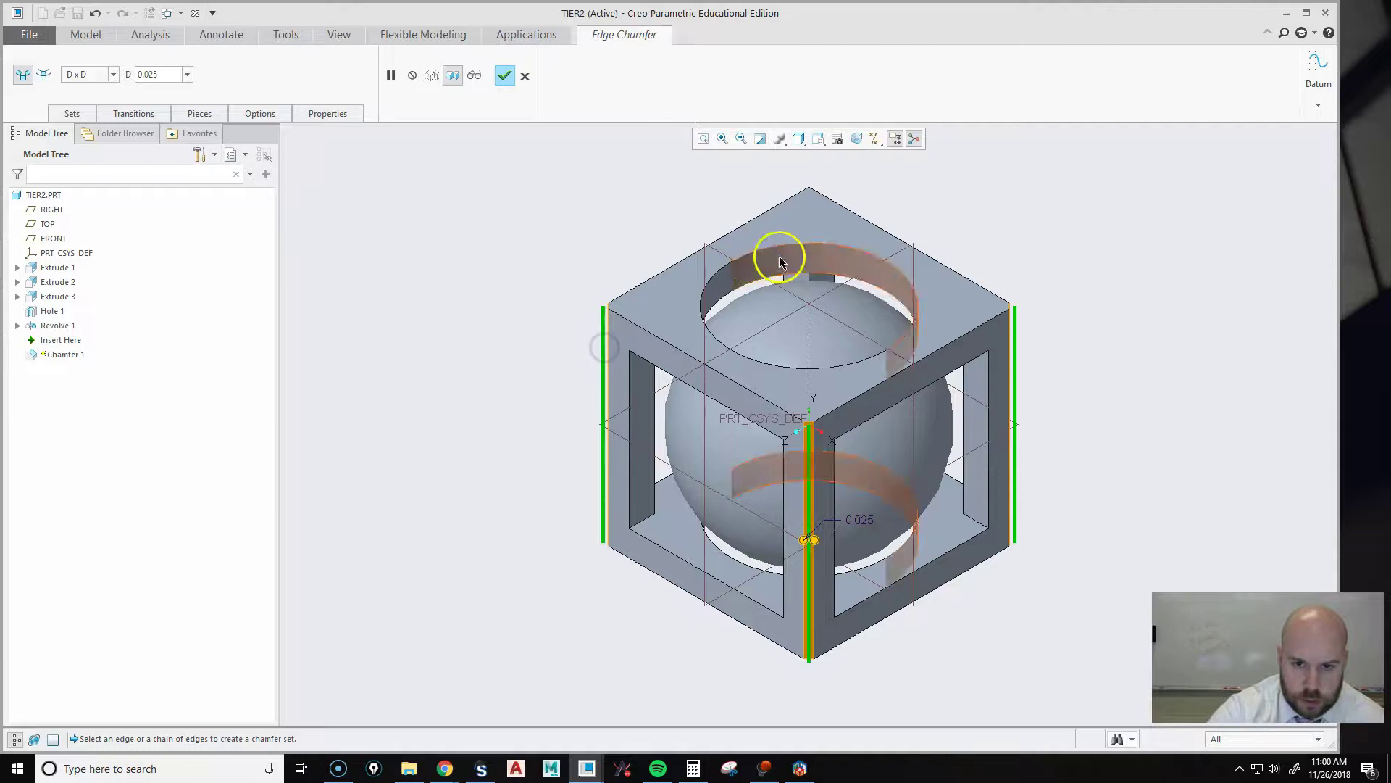
middle_drag(1146, 348, 918, 364)
ctrl+click(838, 341)
Step: Add the outer edges around the cube's top face to the 0.025 chamfer set
middle_drag(880, 307, 956, 341)
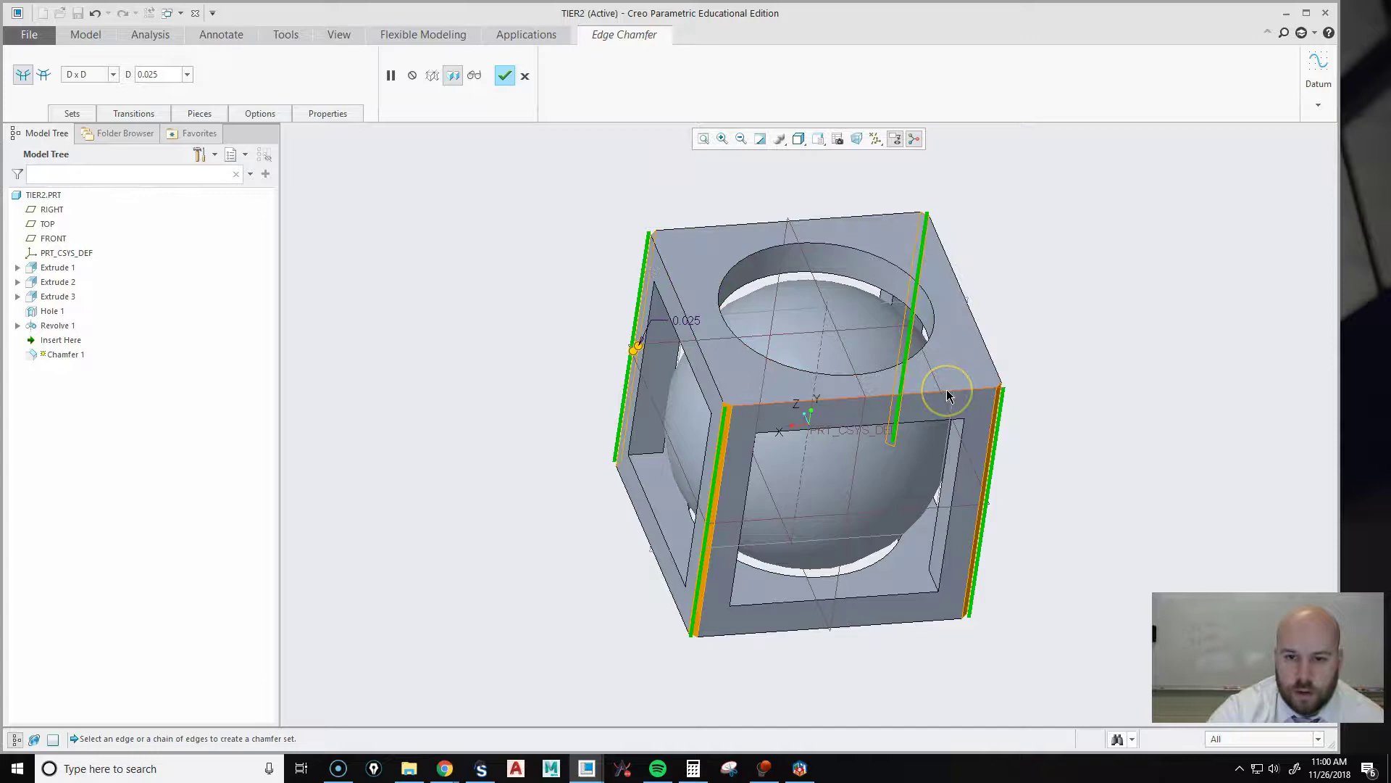
ctrl+click(948, 395)
ctrl+click(982, 337)
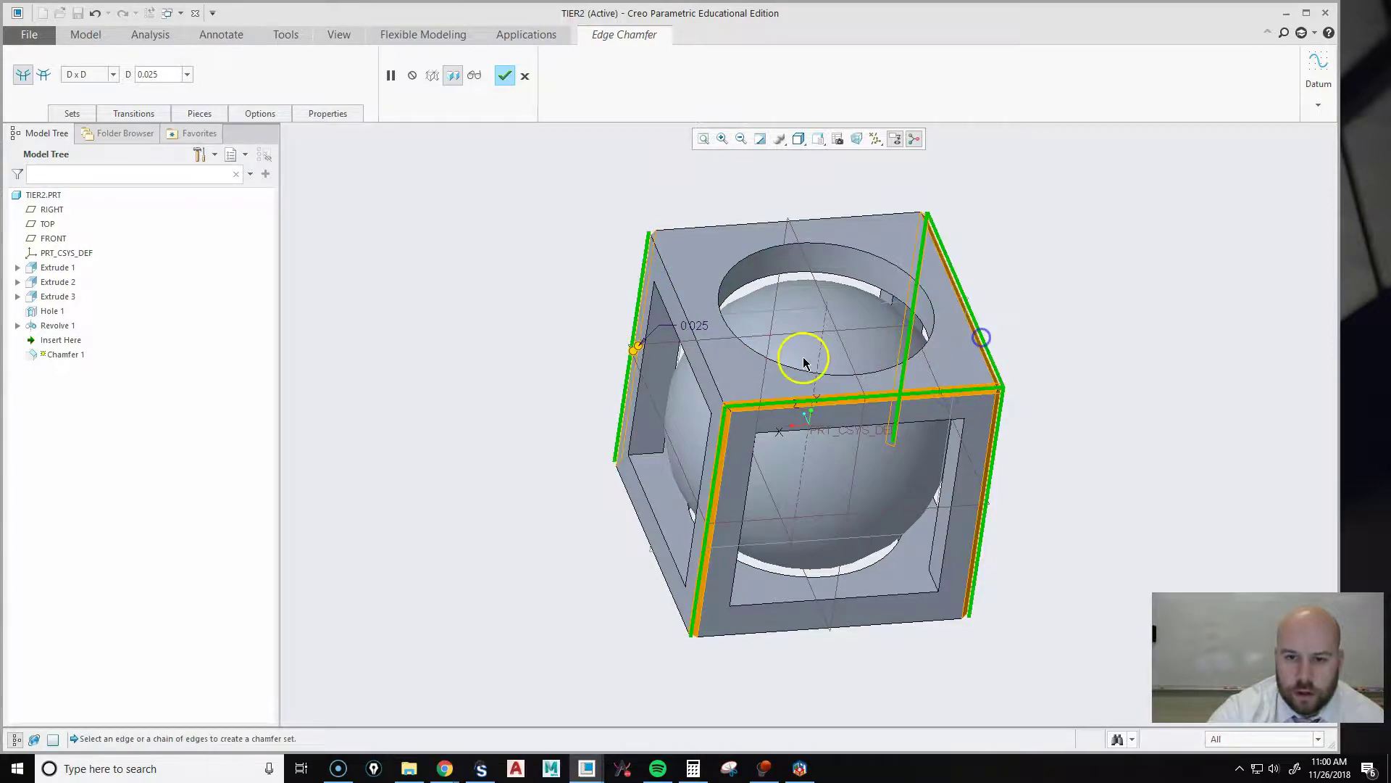
ctrl+click(701, 350)
ctrl+click(713, 227)
Step: Remove the stray hole edge from the chamfer set and add the outer edges around the cube's bottom face
middle_drag(879, 401, 946, 276)
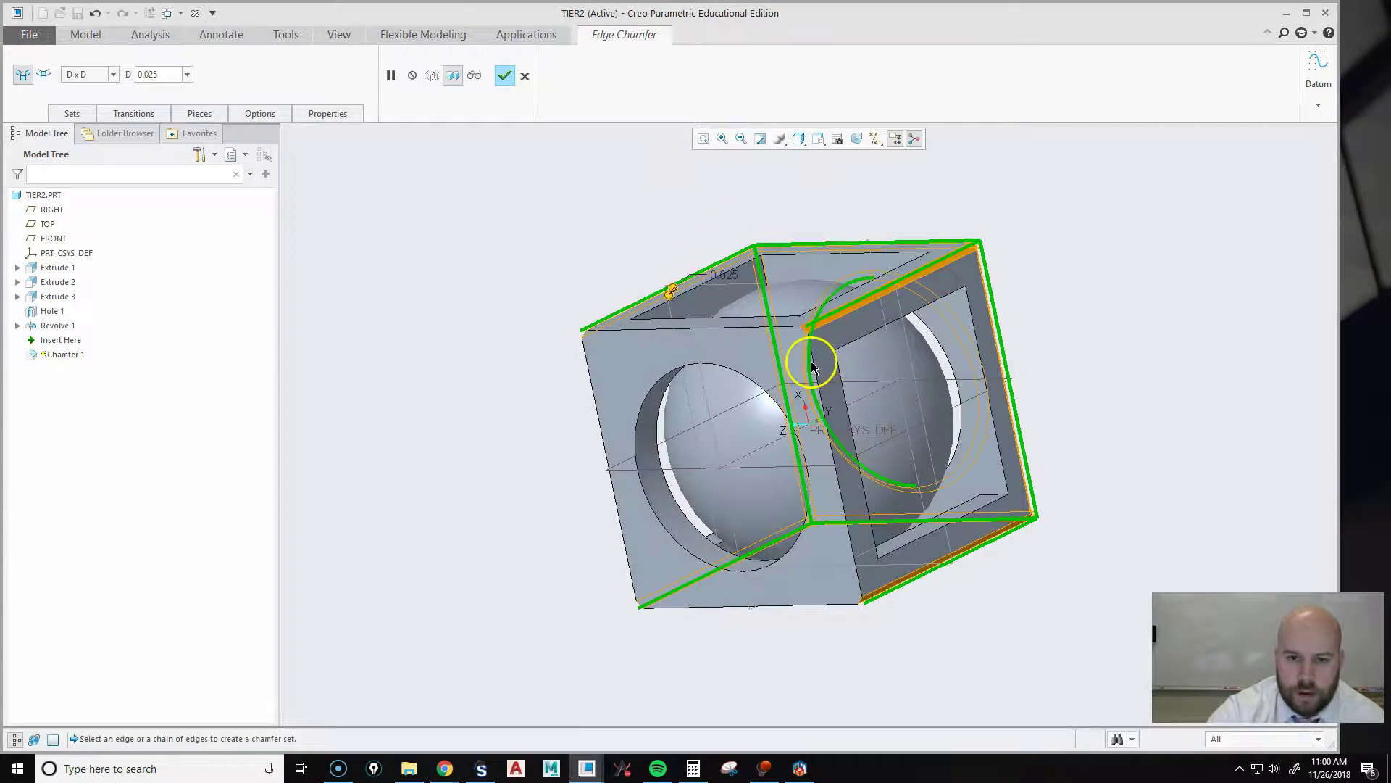
ctrl+click(810, 355)
ctrl+click(770, 326)
ctrl+click(591, 397)
ctrl+click(795, 605)
ctrl+click(830, 438)
ctrl+click(845, 565)
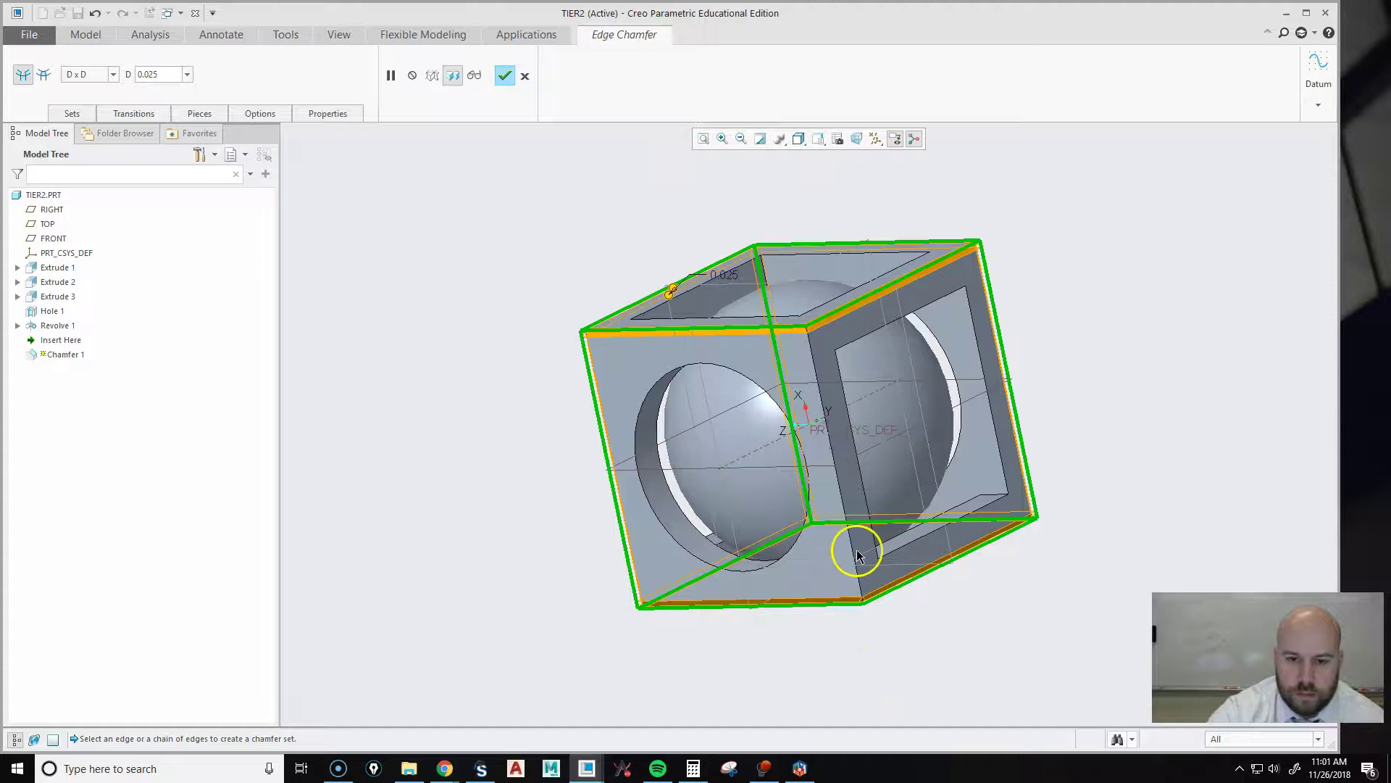
Step: Return to the standard orientation, complete the chamfer and inspect the cube's chamfered corners
middle_drag(876, 367, 736, 534)
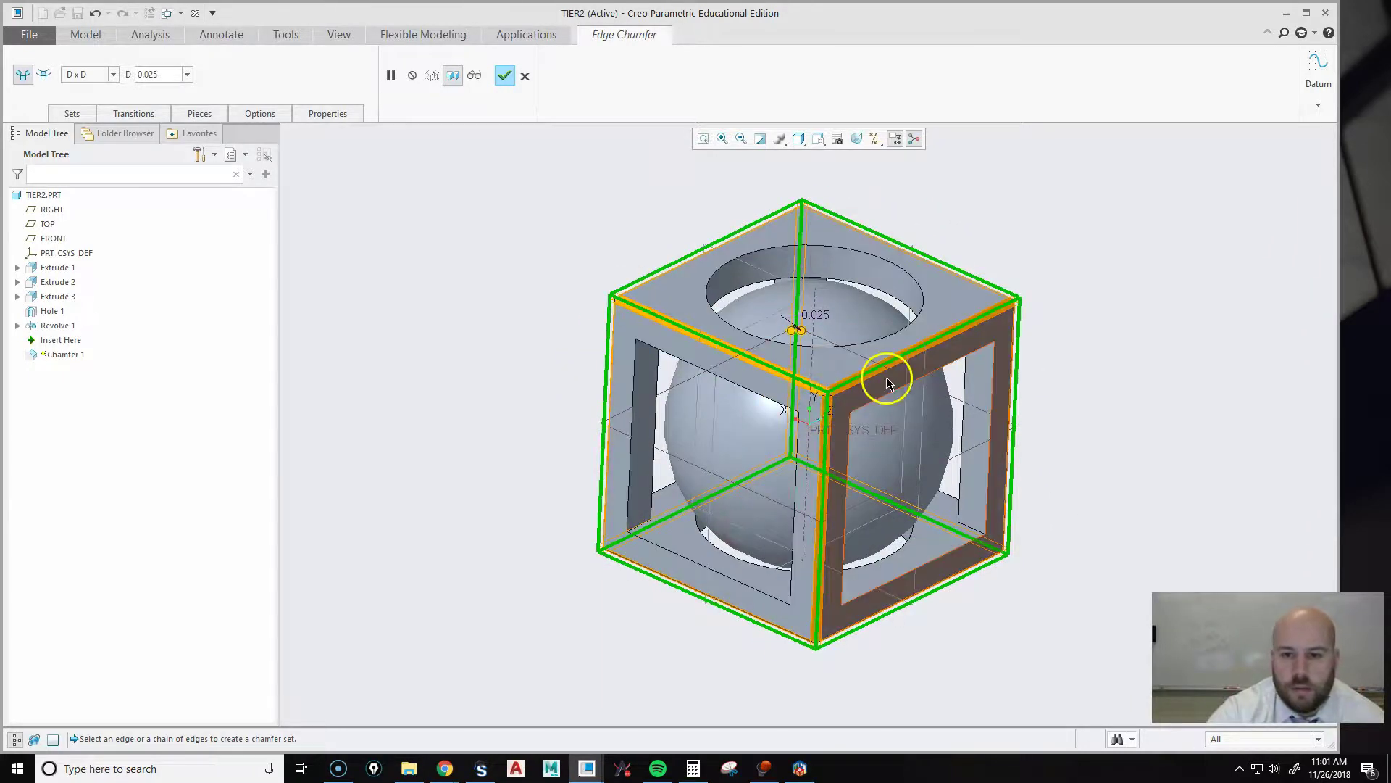
click(821, 141)
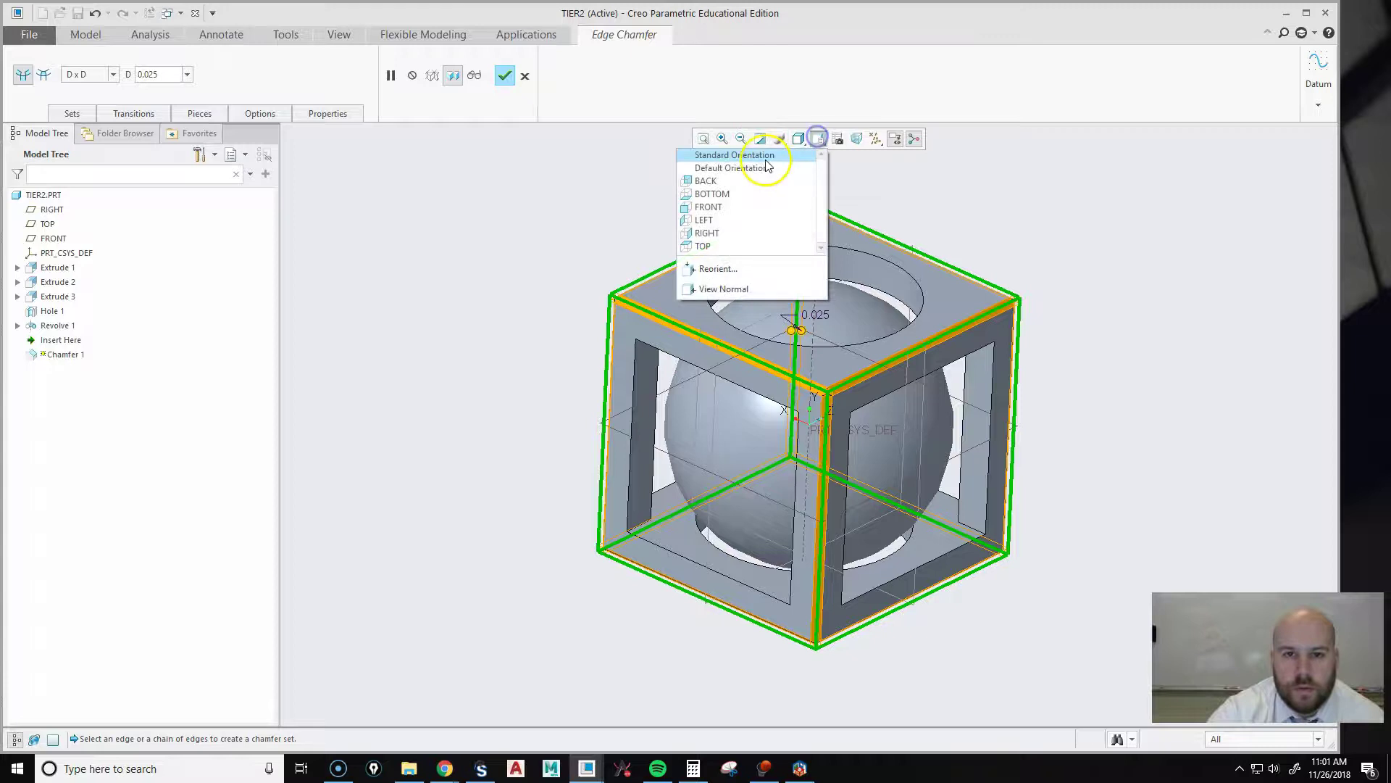
click(791, 152)
click(505, 75)
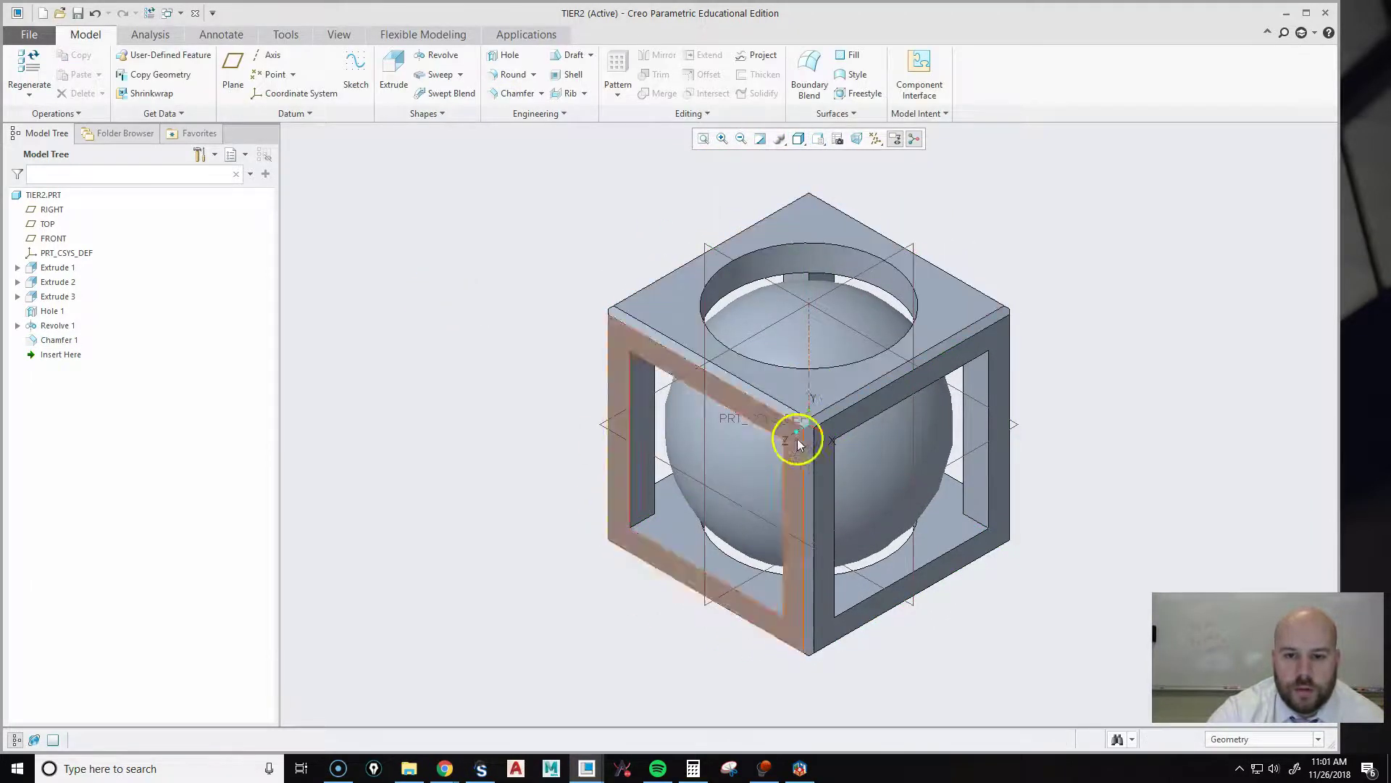
scroll(798, 441, down, 5)
scroll(732, 410, up, 5)
middle_drag(761, 444, 852, 397)
key(ctrl+d)
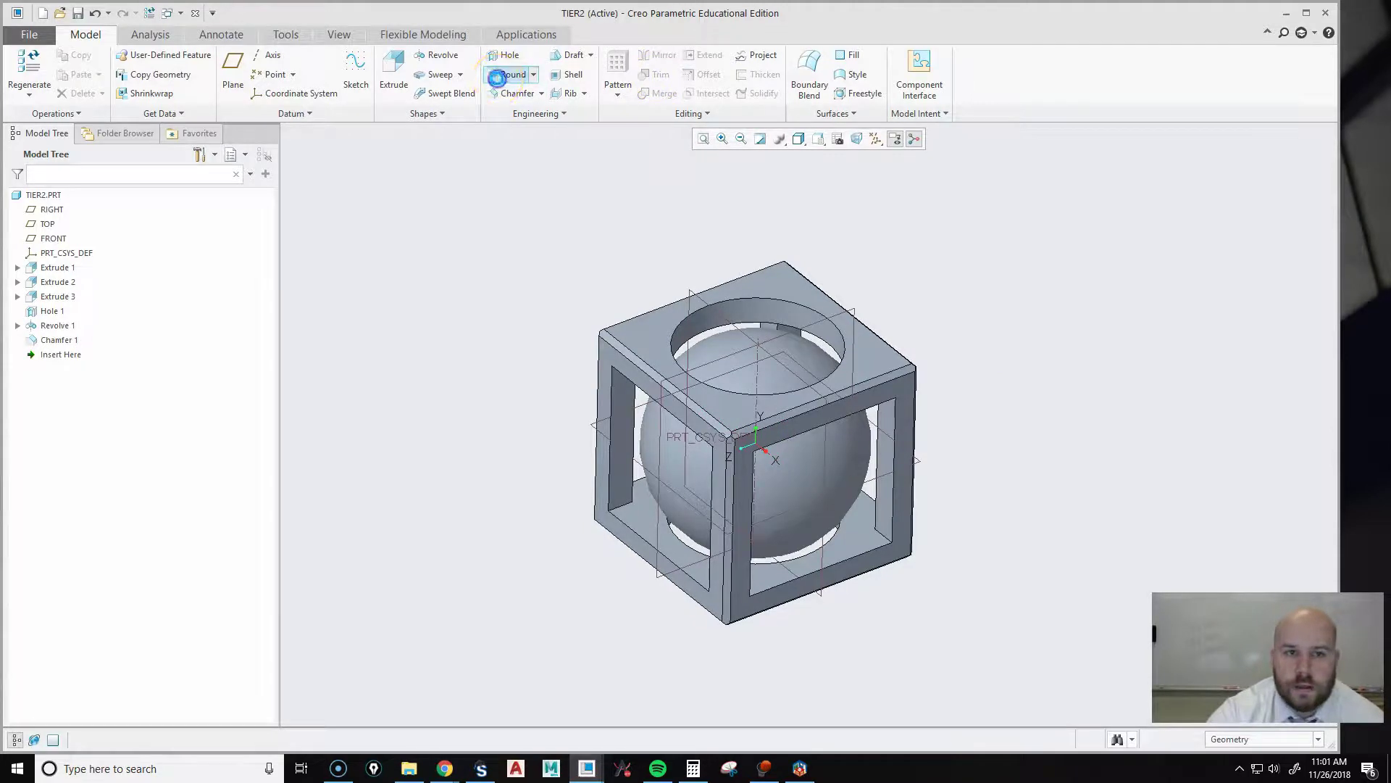
Step: Start a 0.025 radius round on a lower inner corner edge of a side opening and show its set details
click(500, 80)
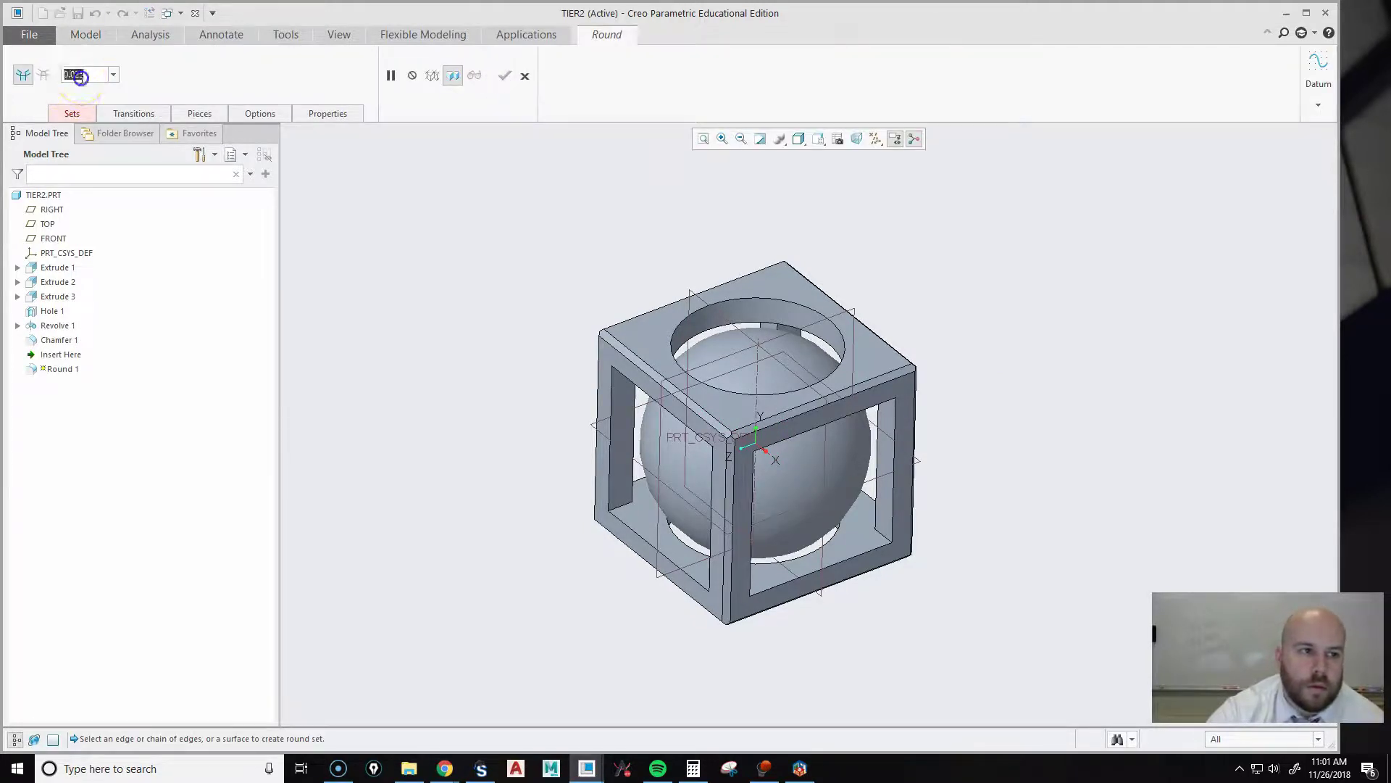
scroll(879, 589, down, 5)
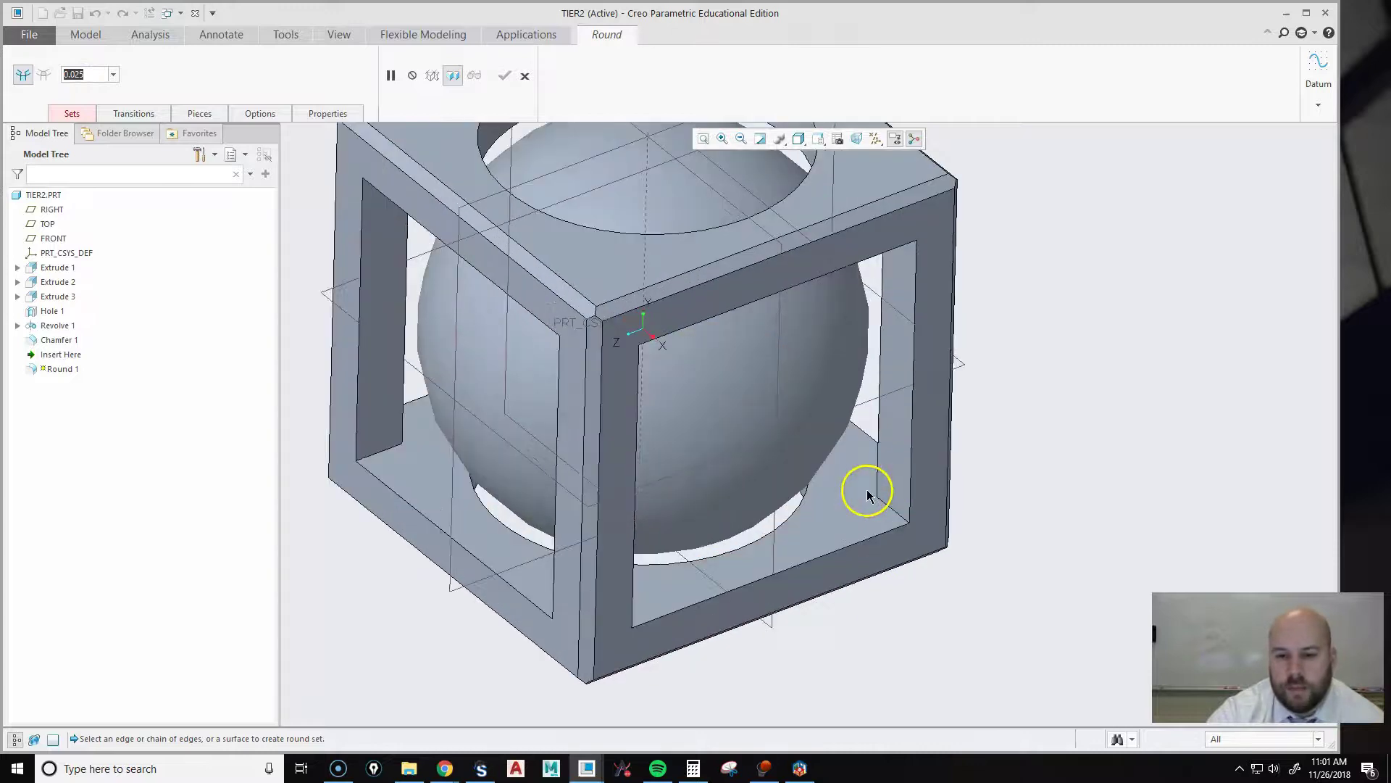
click(904, 519)
click(73, 114)
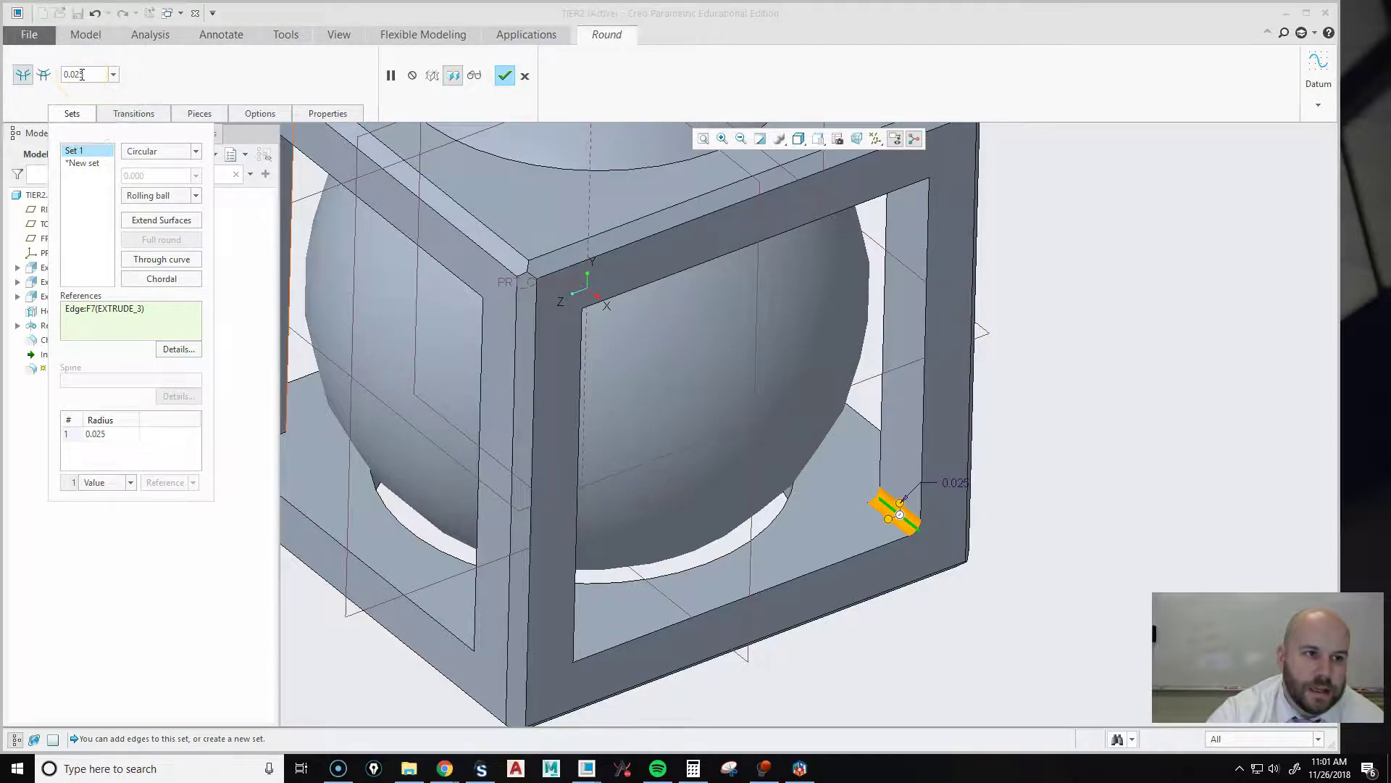
Step: Try a second round set of radius 0.05 on the side opening's vertical front edge and delete that set
click(931, 261)
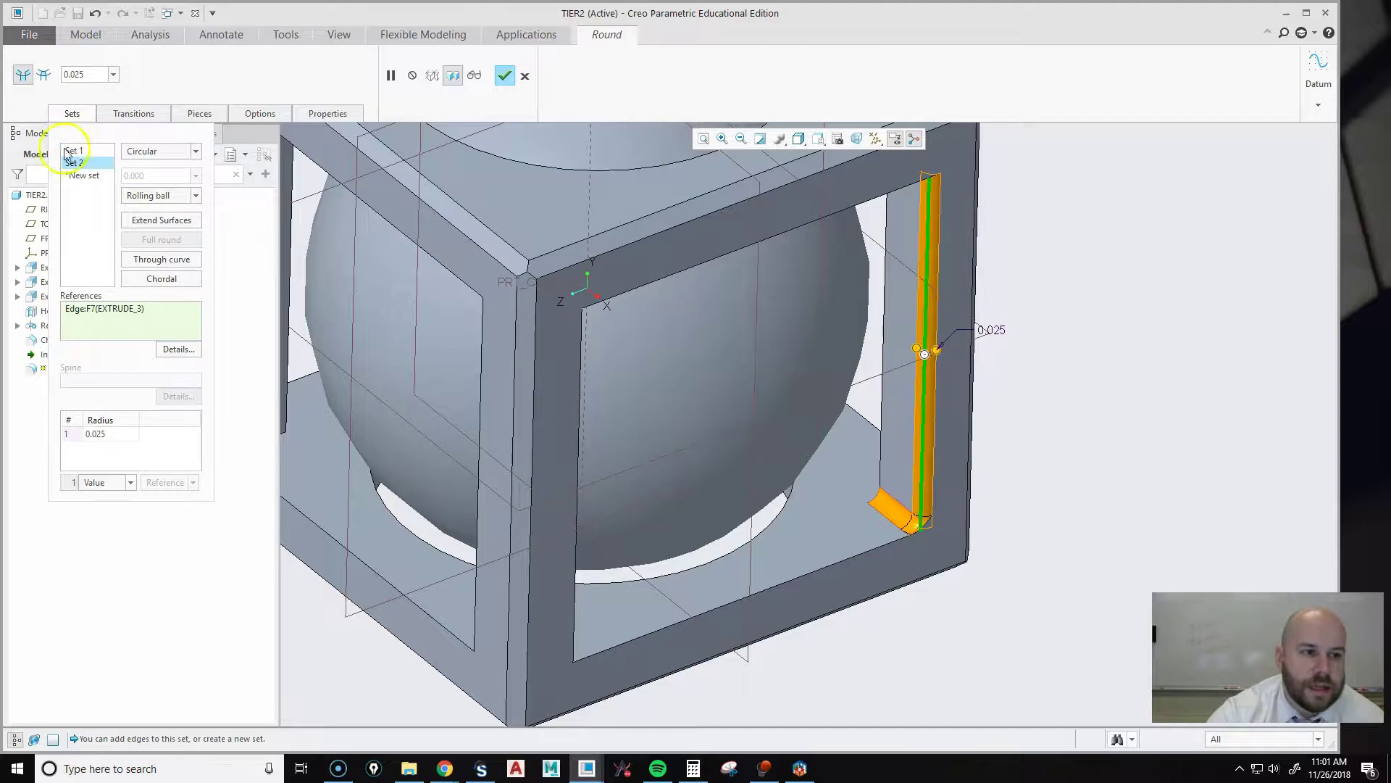
click(99, 433)
text(.05)
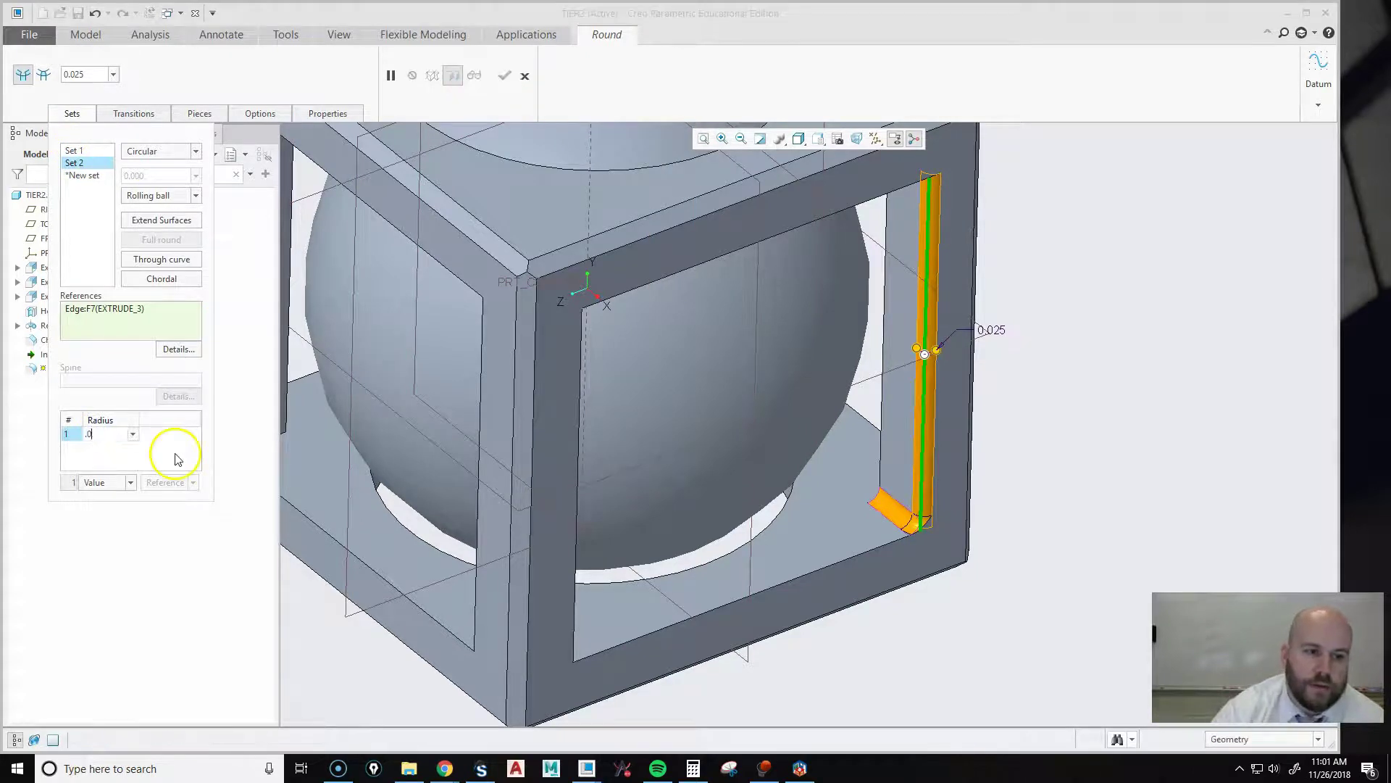
key(Return)
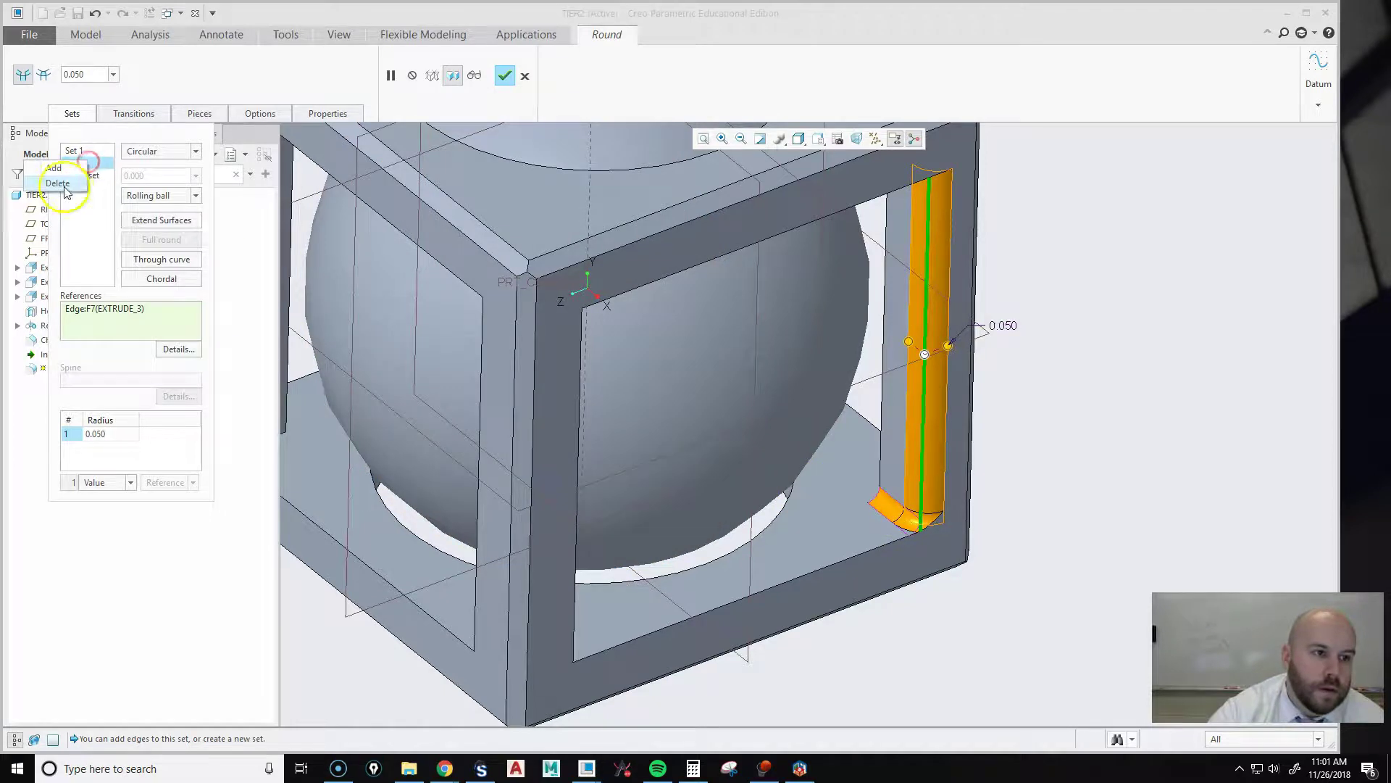
click(58, 183)
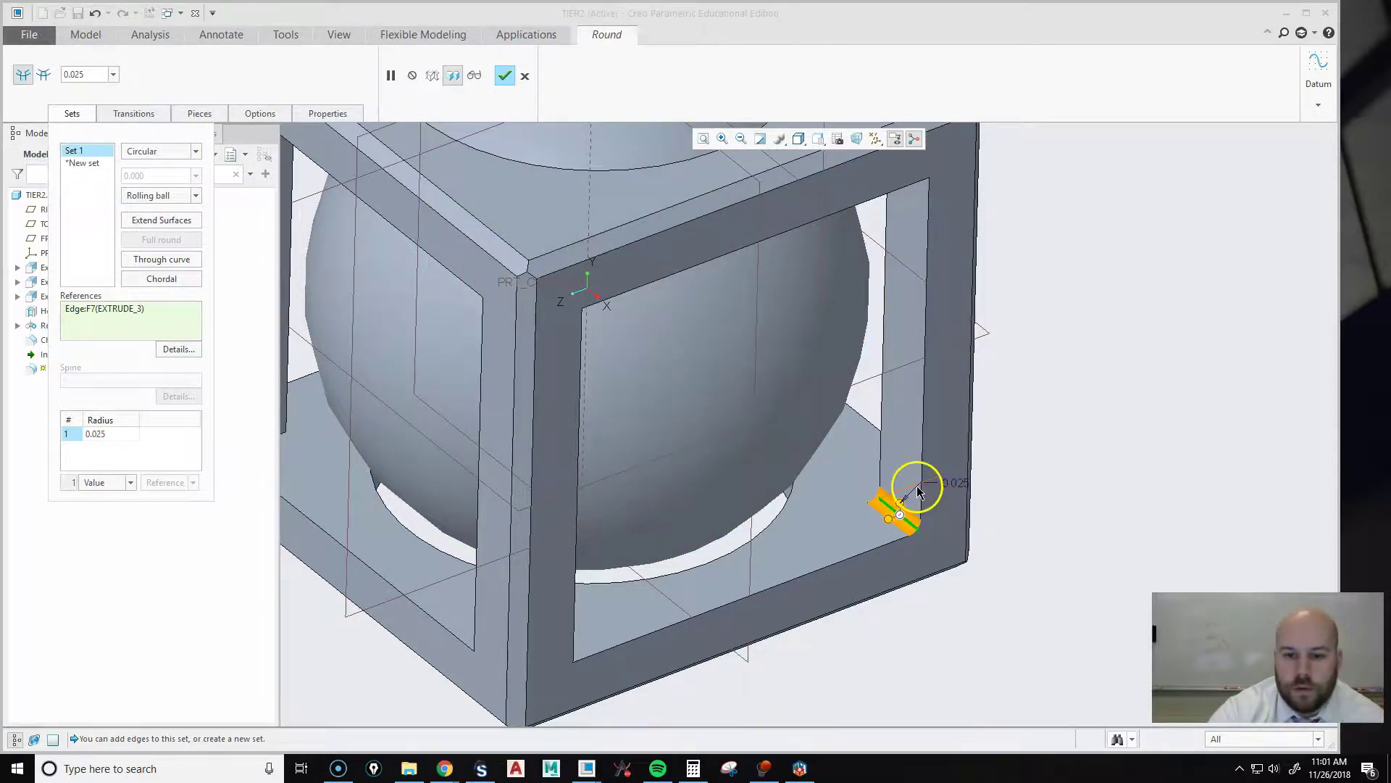
Step: Add the other three inner corner edges of the first side opening to the 0.025 round set
middle_drag(882, 540, 933, 347)
ctrl+click(495, 656)
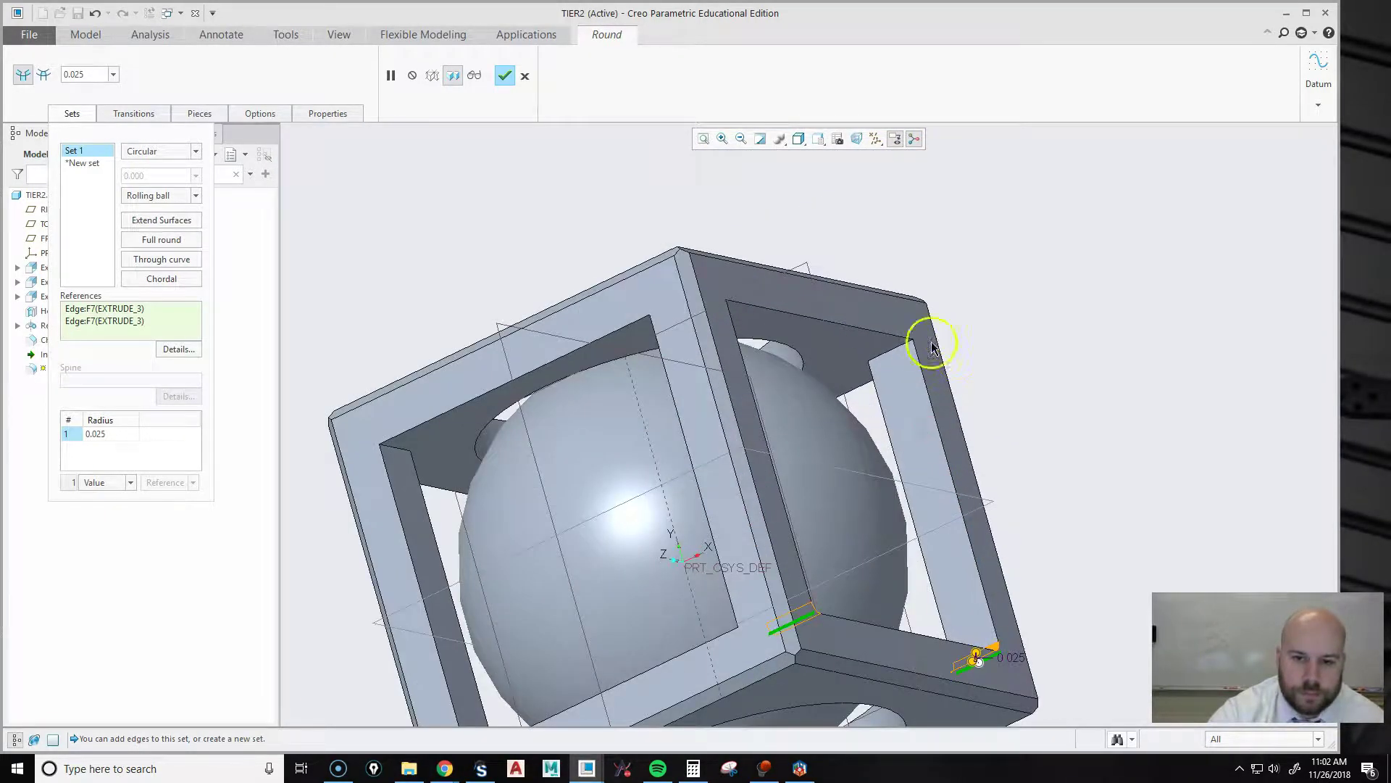
ctrl+click(888, 355)
middle_drag(855, 512, 518, 386)
ctrl+click(467, 342)
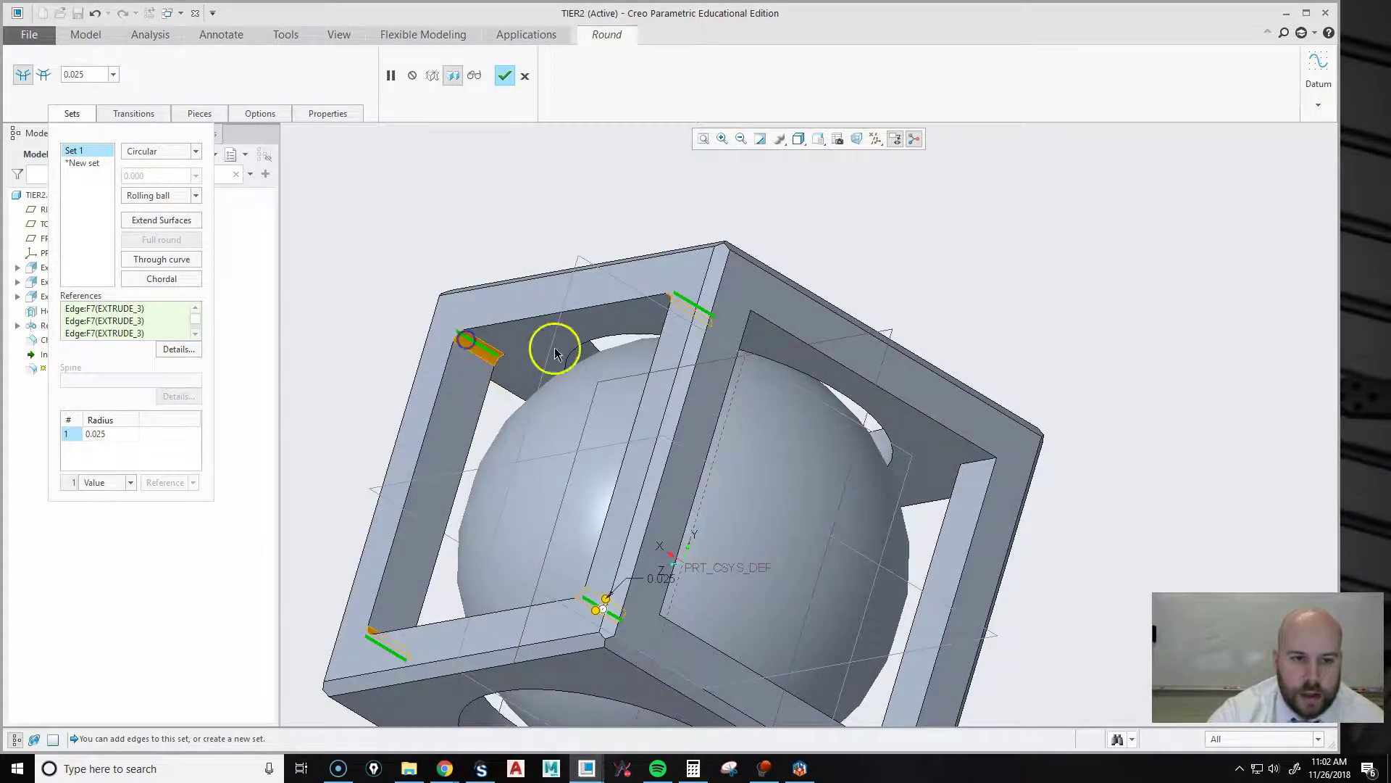
Step: Add the four inner corner edges of the adjacent second side opening to the same round set
ctrl+click(985, 462)
middle_drag(917, 510, 616, 379)
ctrl+click(545, 292)
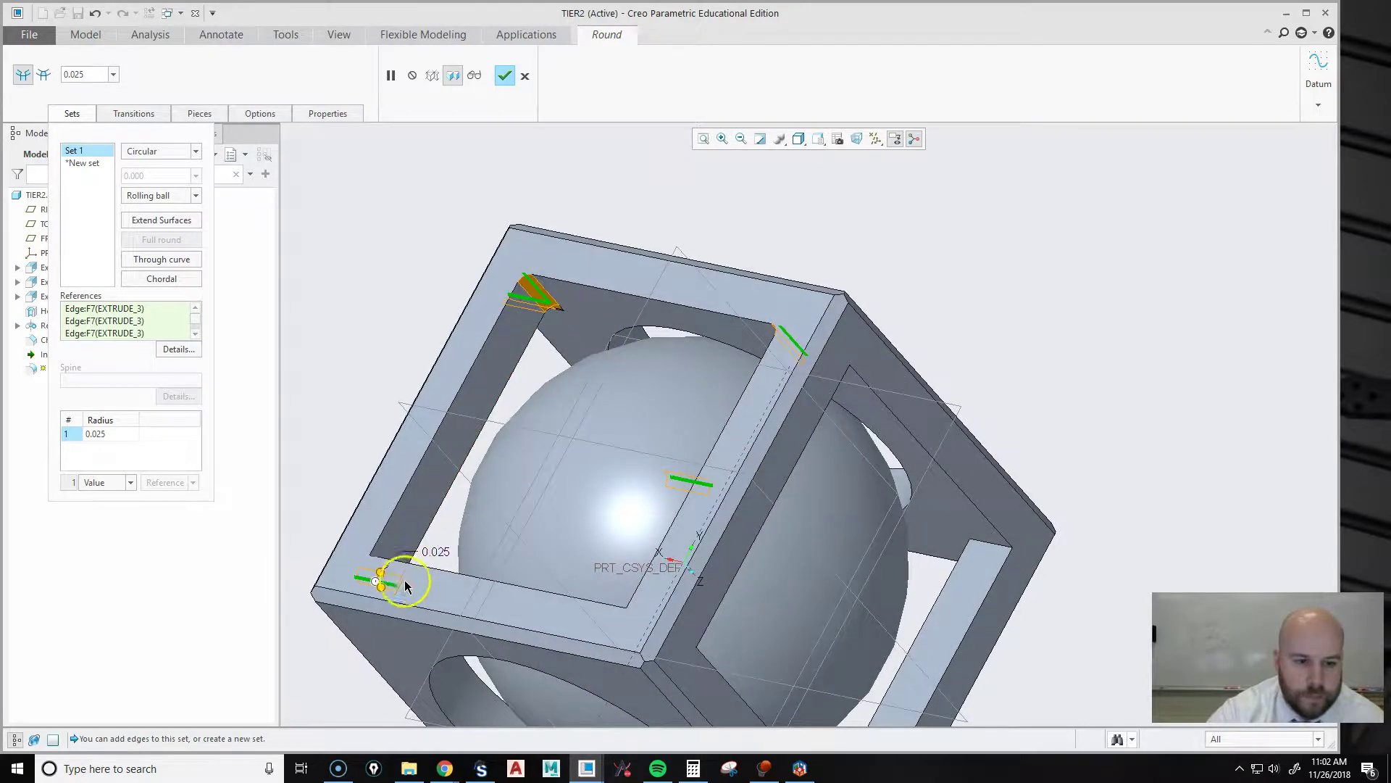
ctrl+click(378, 569)
ctrl+click(636, 618)
Step: Add the inner corner edges of the third side opening to the round set
ctrl+click(992, 542)
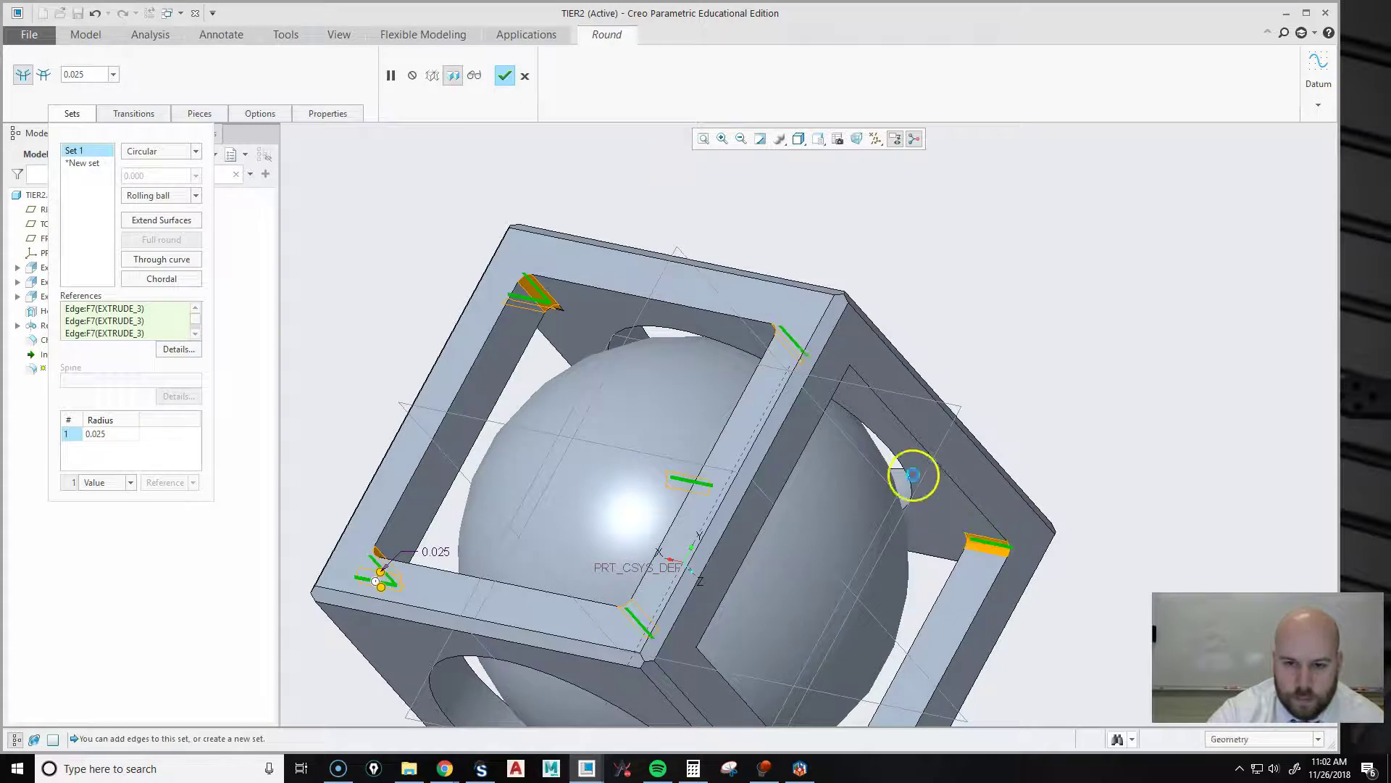
ctrl+click(838, 369)
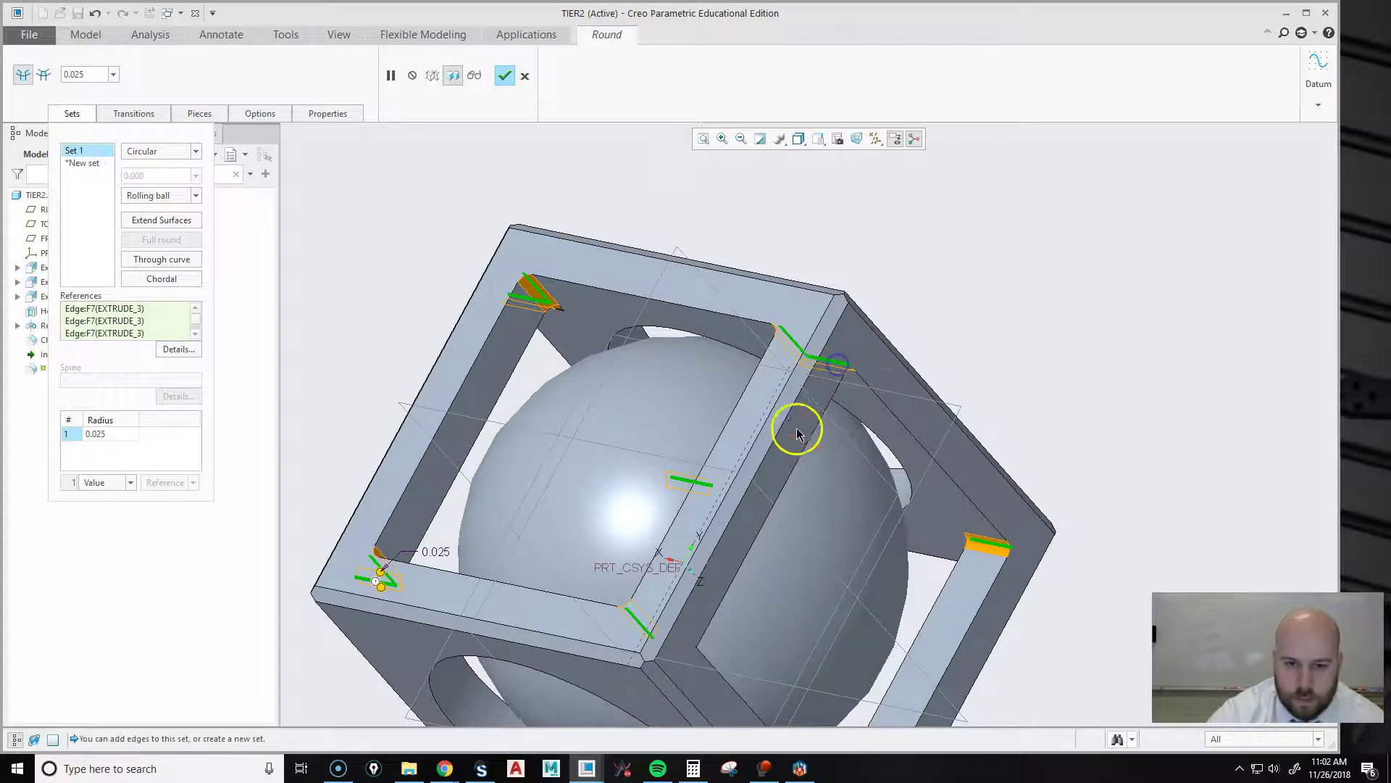
ctrl+click(682, 647)
scroll(682, 647, down, 3)
scroll(765, 632, up, 3)
Step: Add the inner corner edges of the last side opening to the round set and complete the 0.025 round
middle_drag(721, 607, 1015, 698)
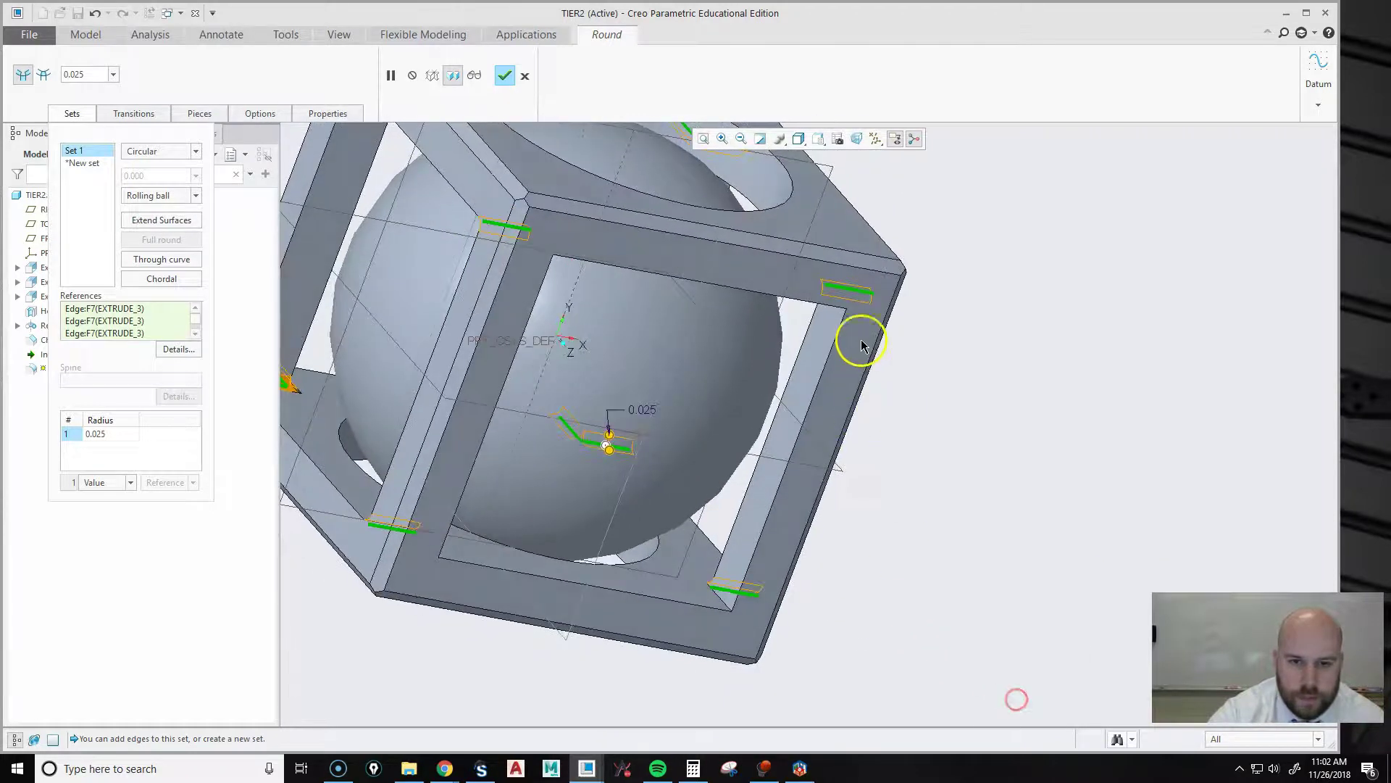
ctrl+click(839, 307)
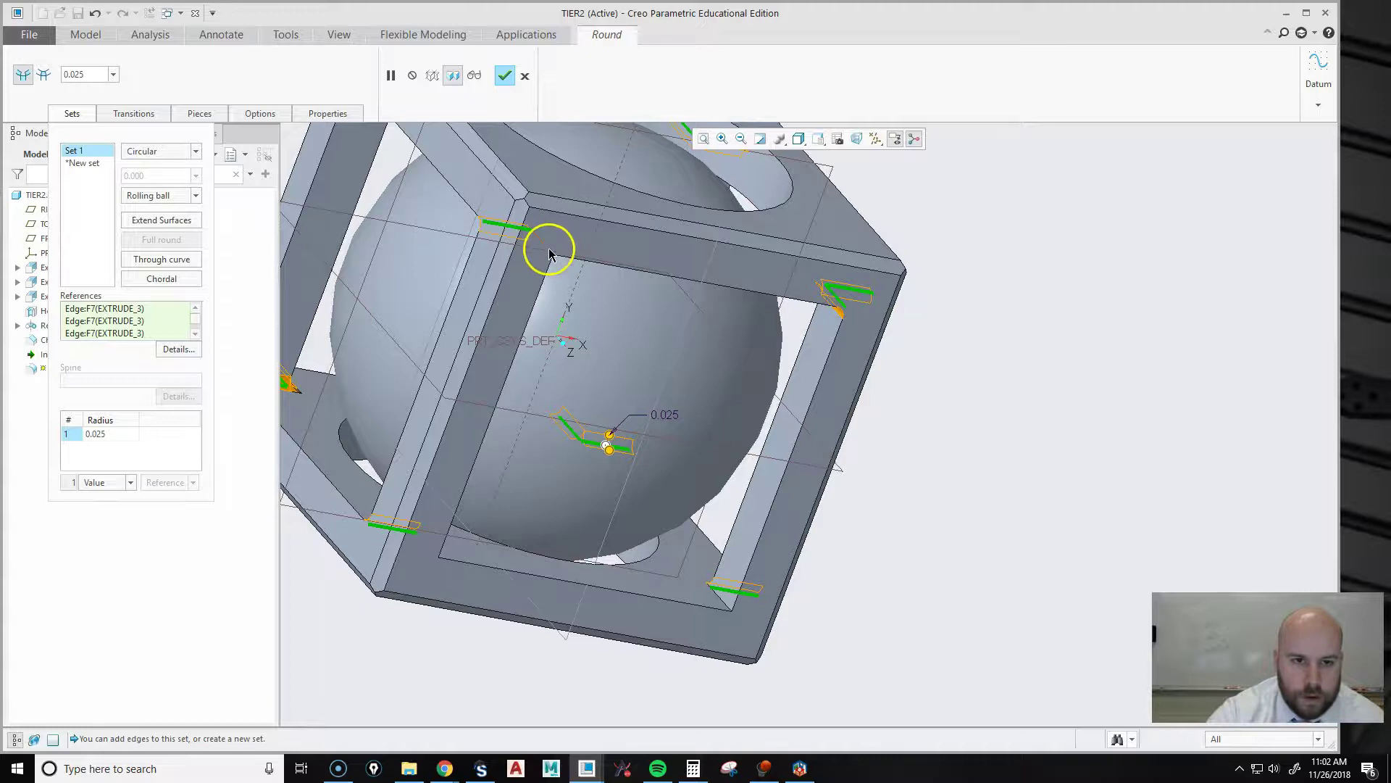
ctrl+click(434, 555)
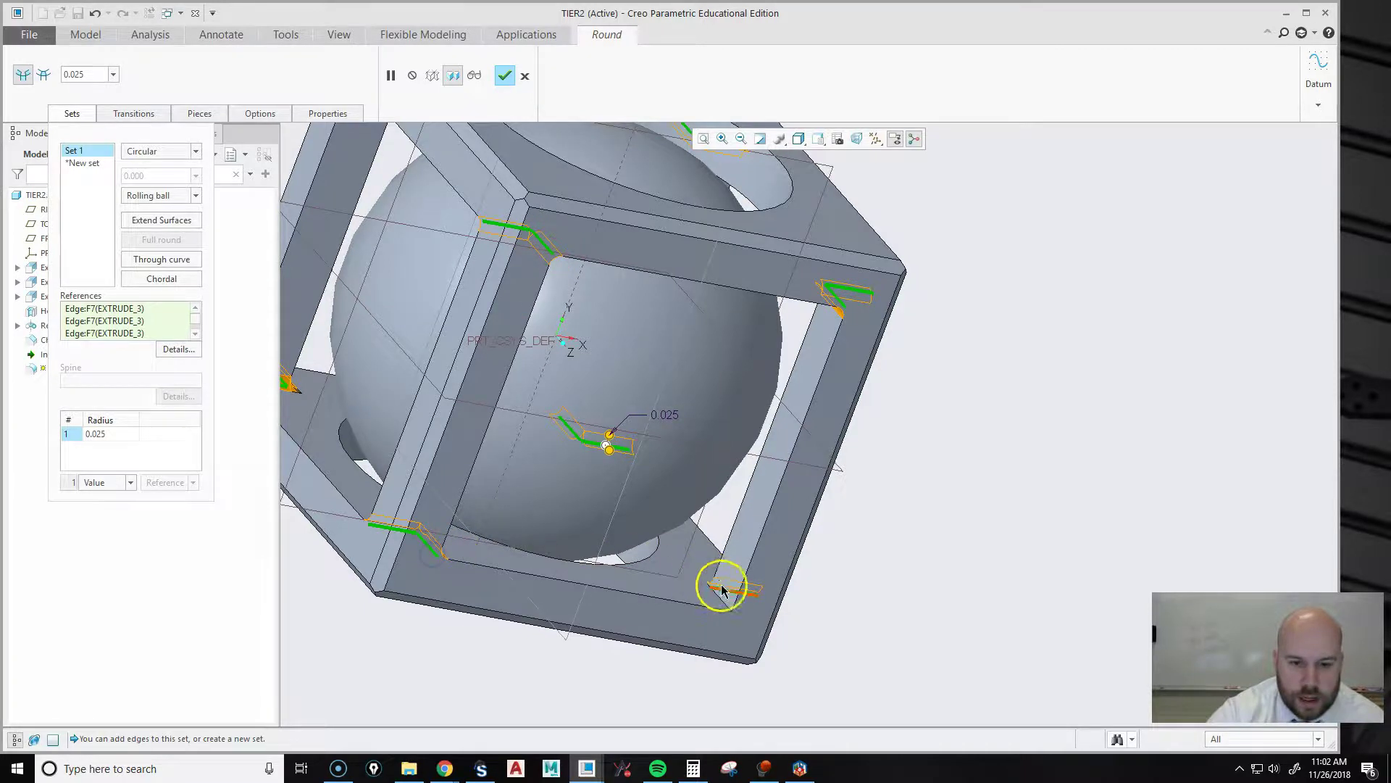
middle_drag(919, 537, 985, 683)
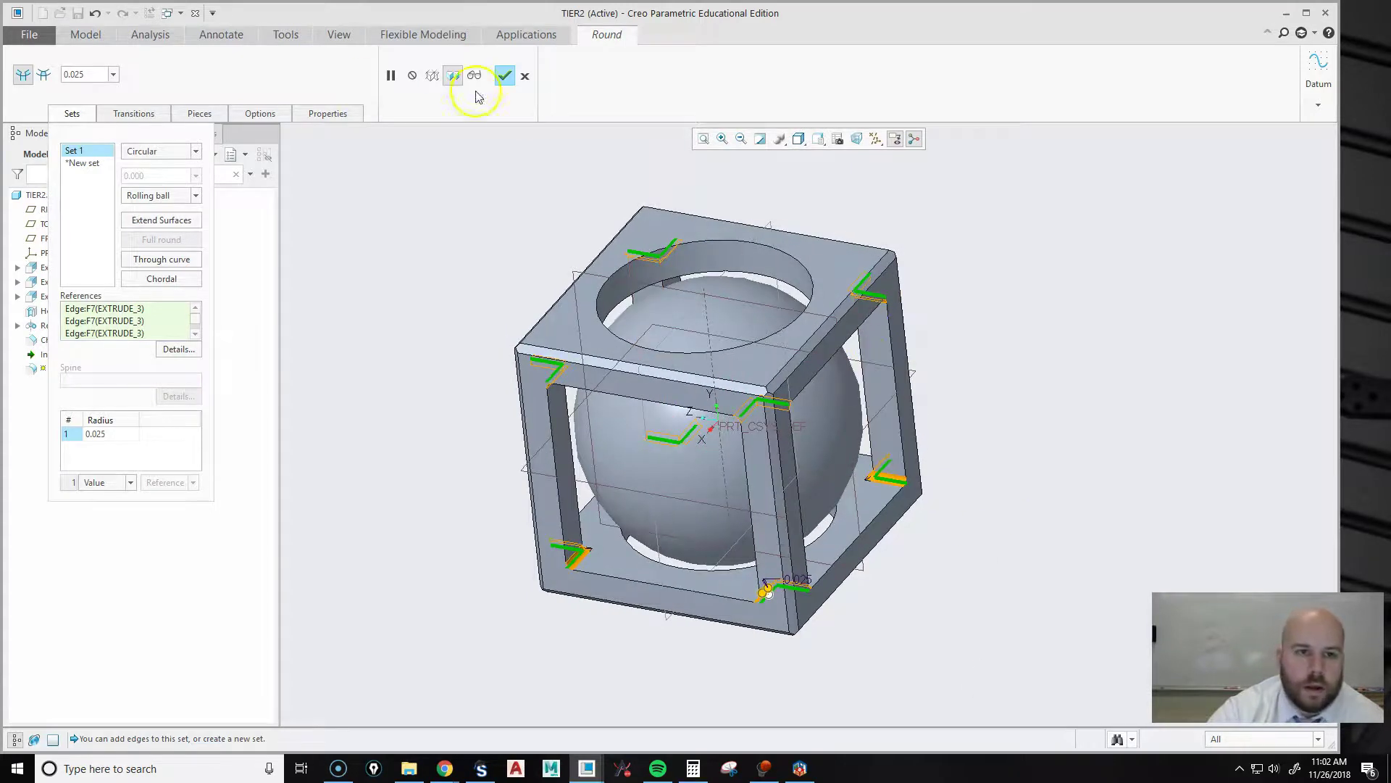
click(504, 75)
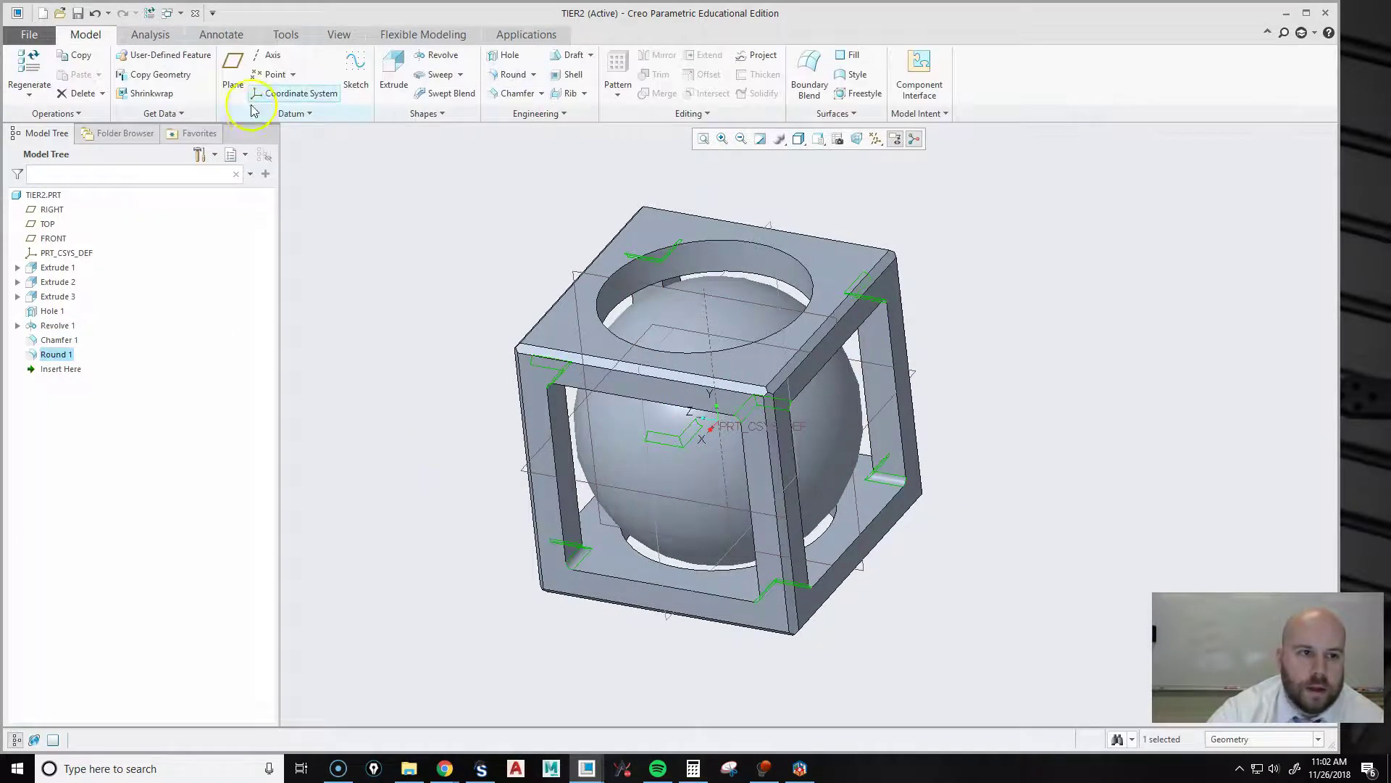
Step: Start a 0.050 round on the outer edge loop of one side opening of the cube frame
click(513, 74)
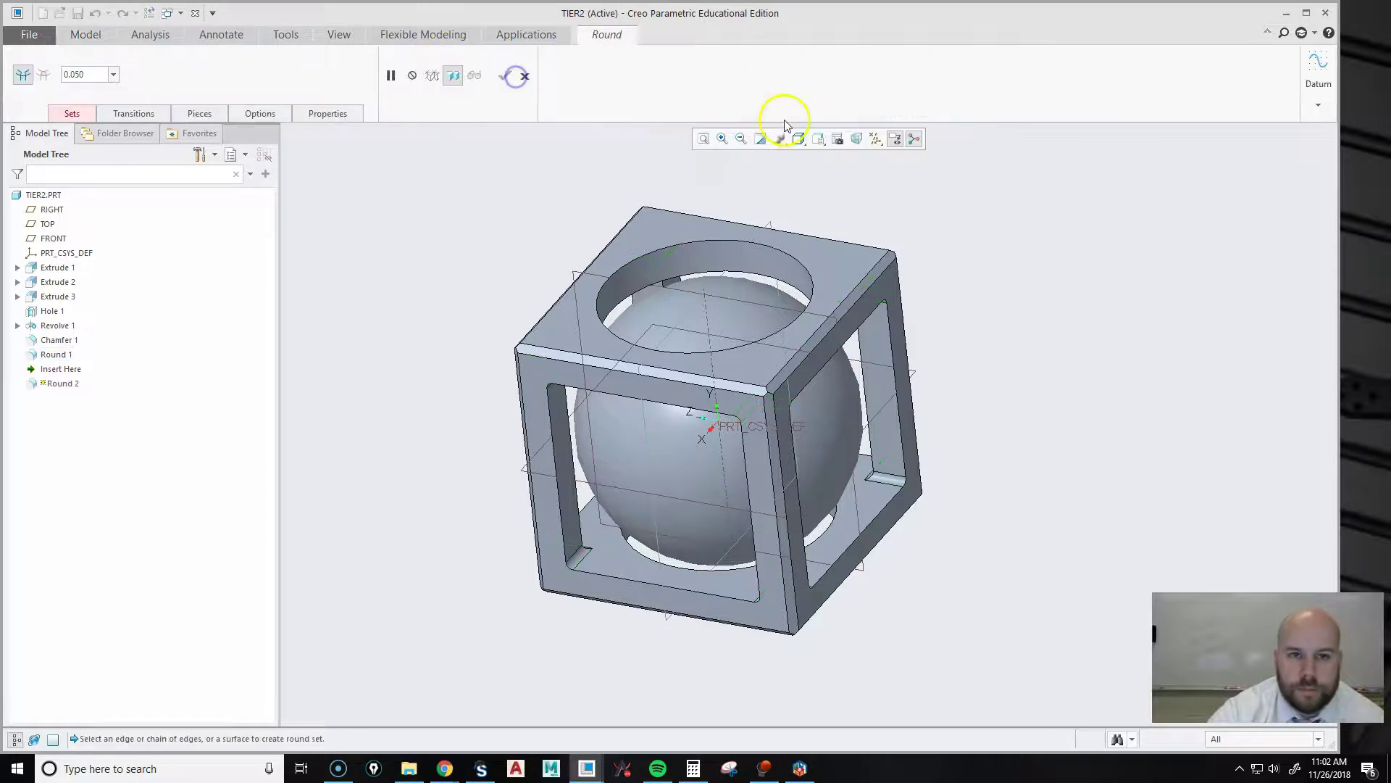
scroll(916, 435, down, 2)
scroll(916, 435, down, 3)
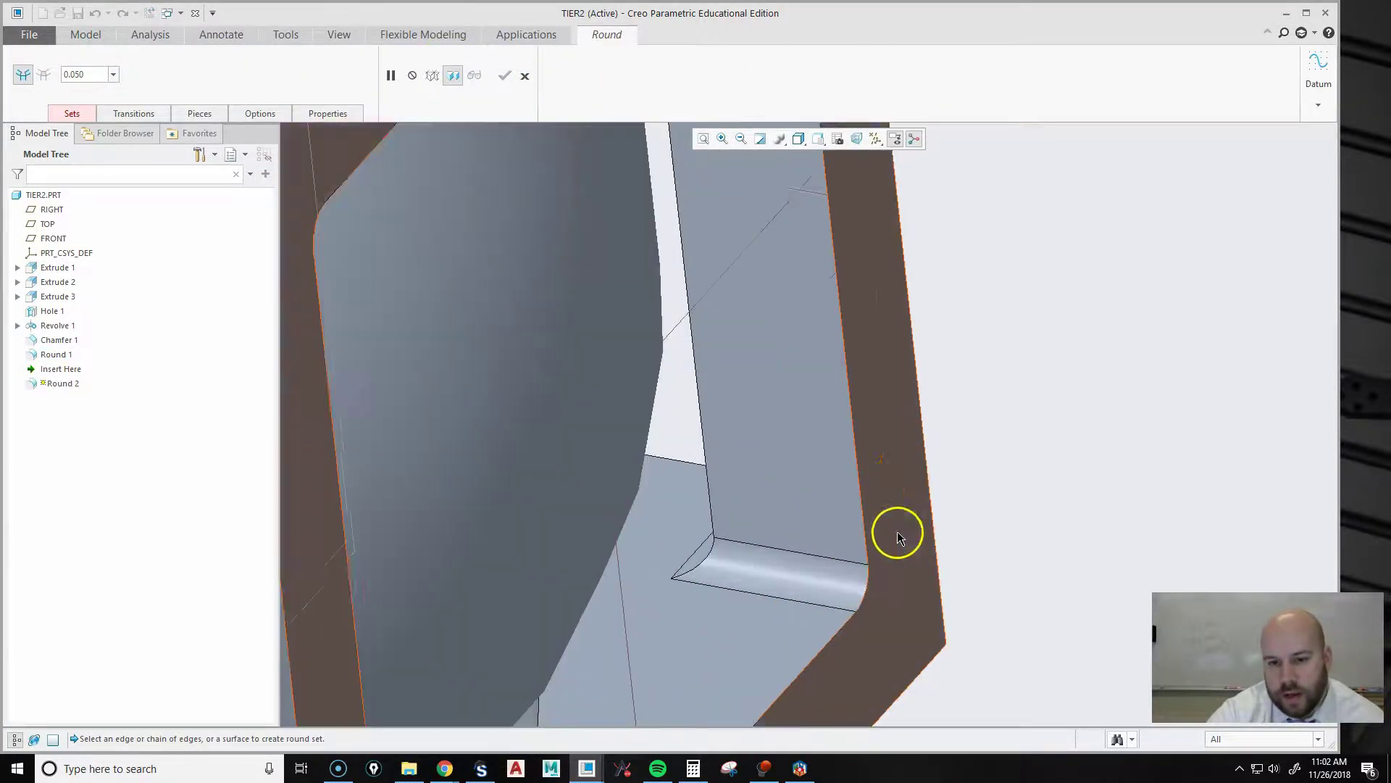
scroll(879, 459, up, 2)
click(869, 421)
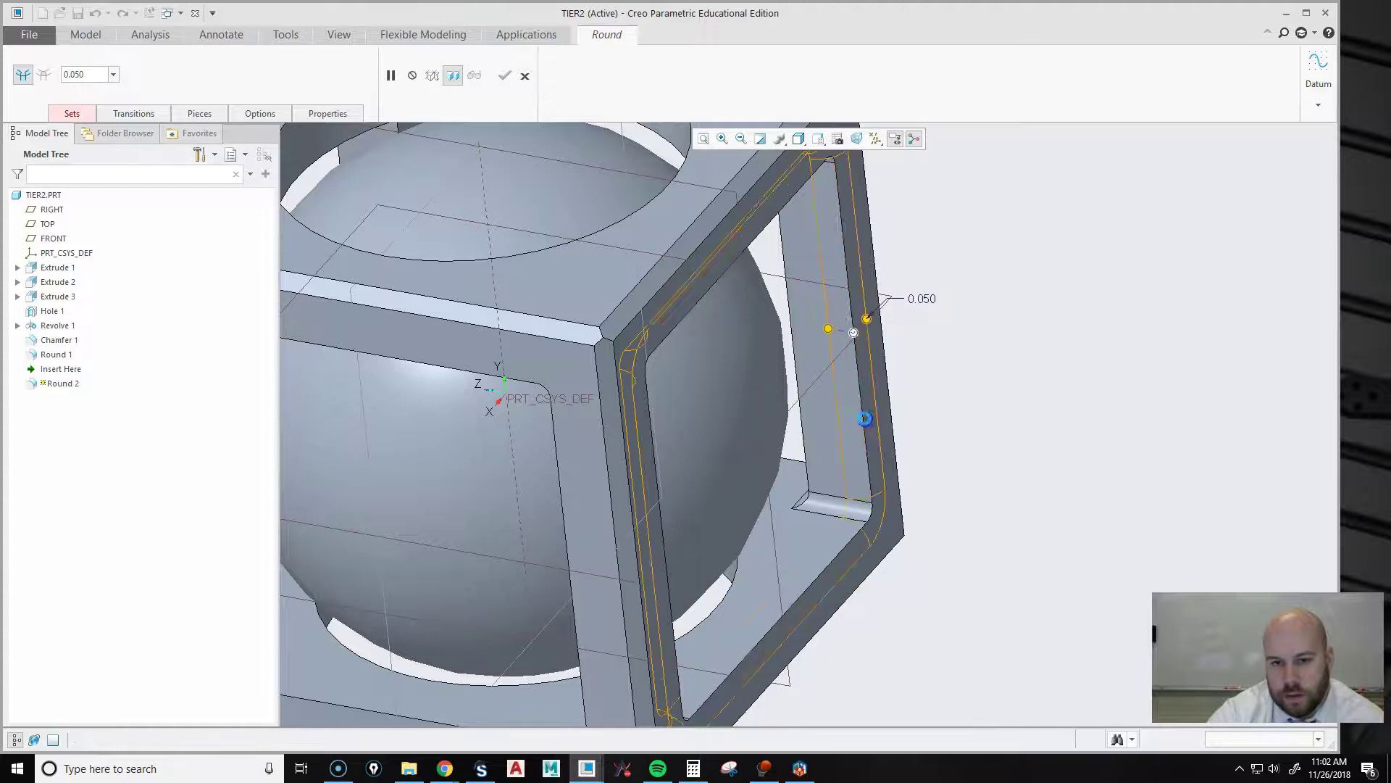
scroll(1039, 509, up, 4)
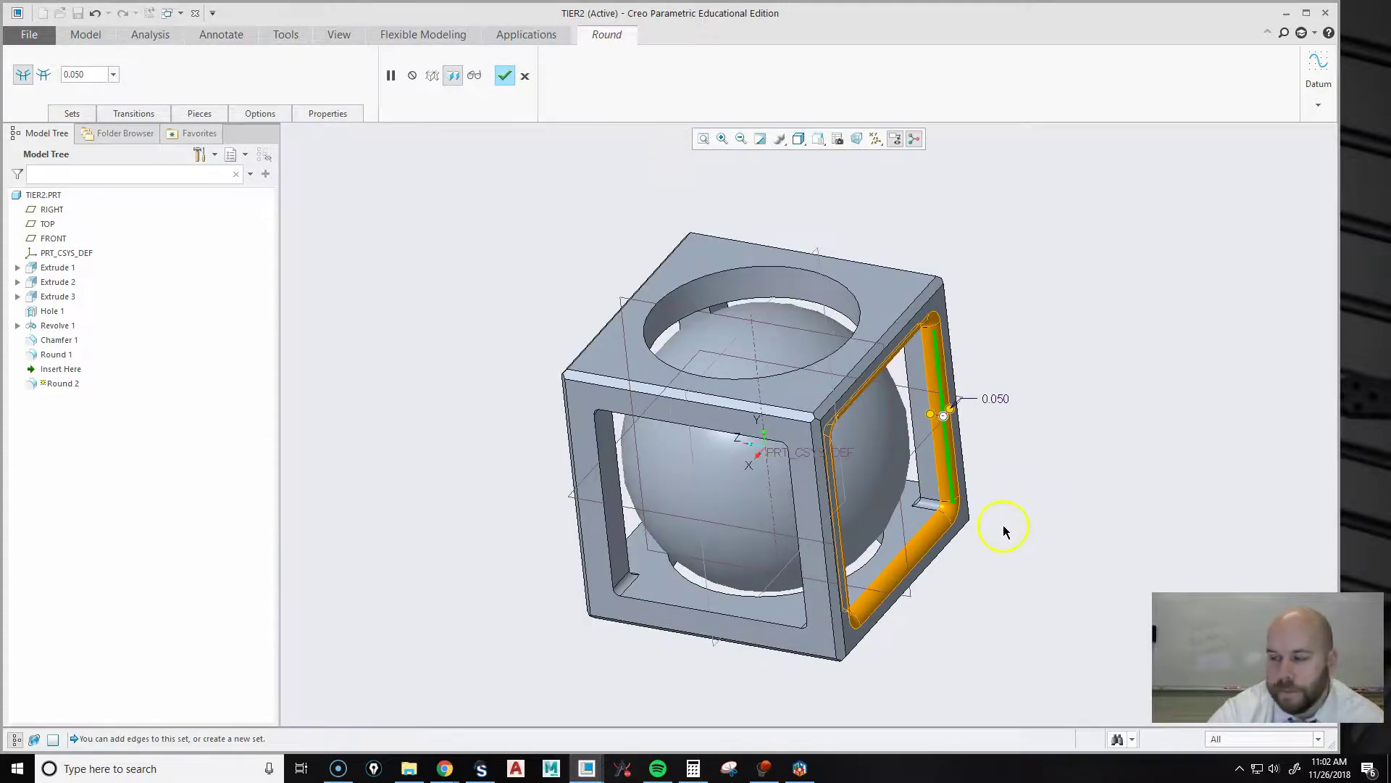
Step: Add the outer edge loops of the other three side openings to the 0.050 round set
ctrl+click(752, 618)
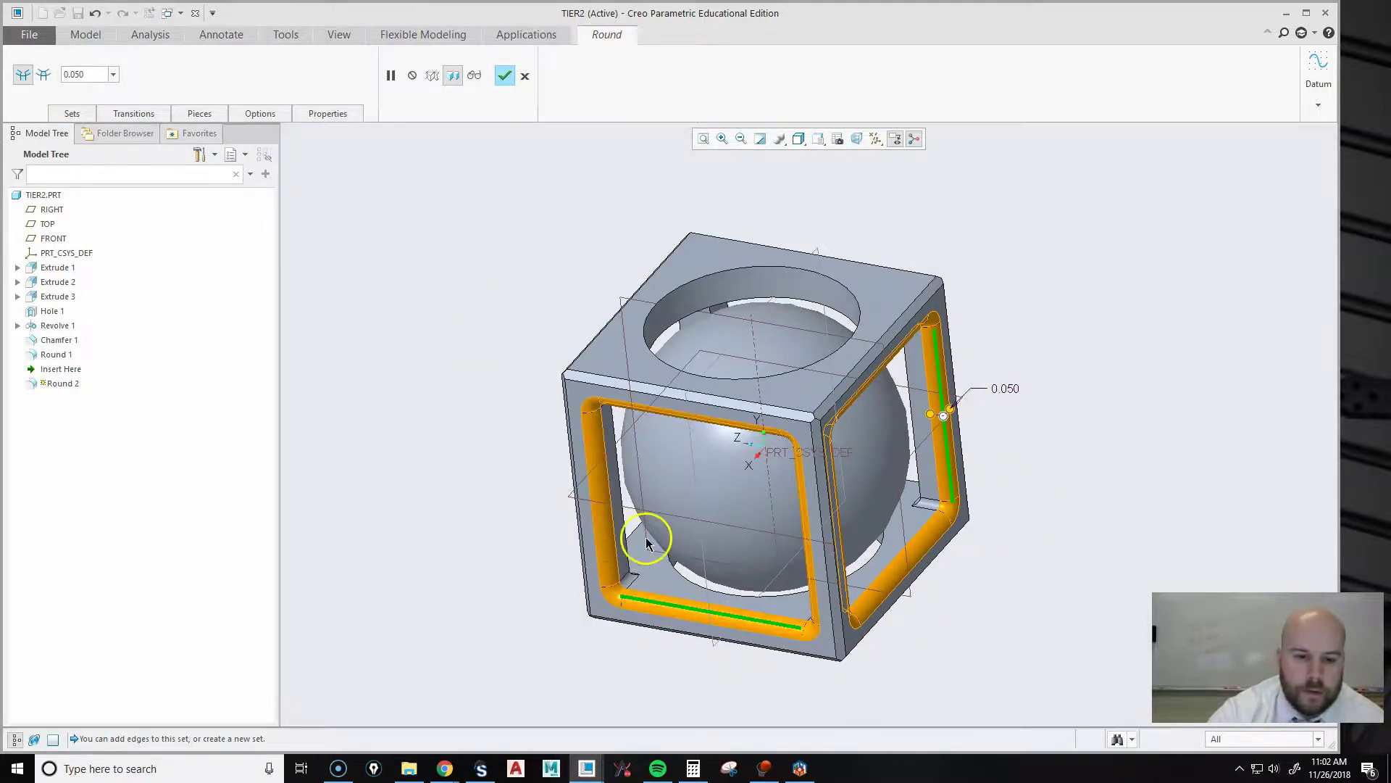
ctrl+click(634, 529)
middle_drag(931, 491, 620, 538)
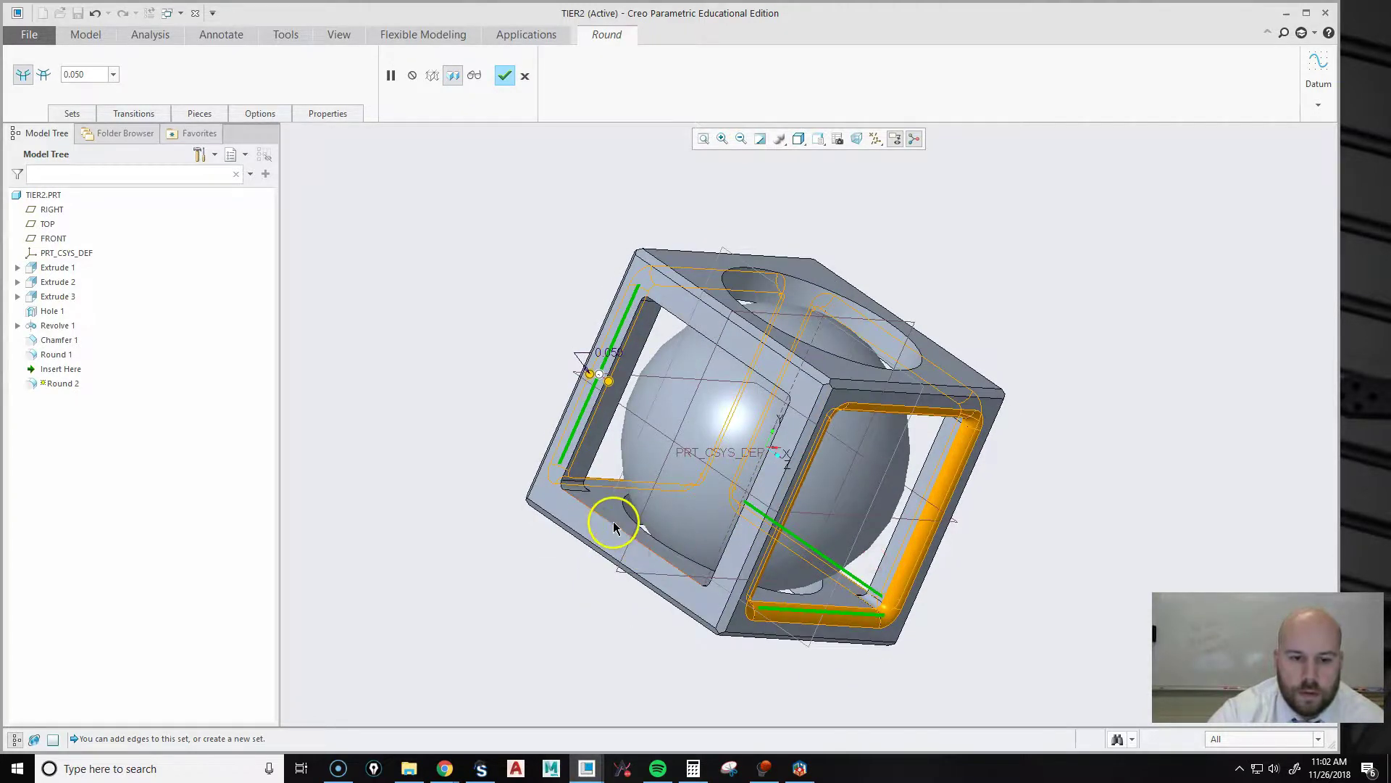
scroll(471, 507, down, 4)
middle_drag(685, 504, 676, 390)
scroll(627, 406, up, 3)
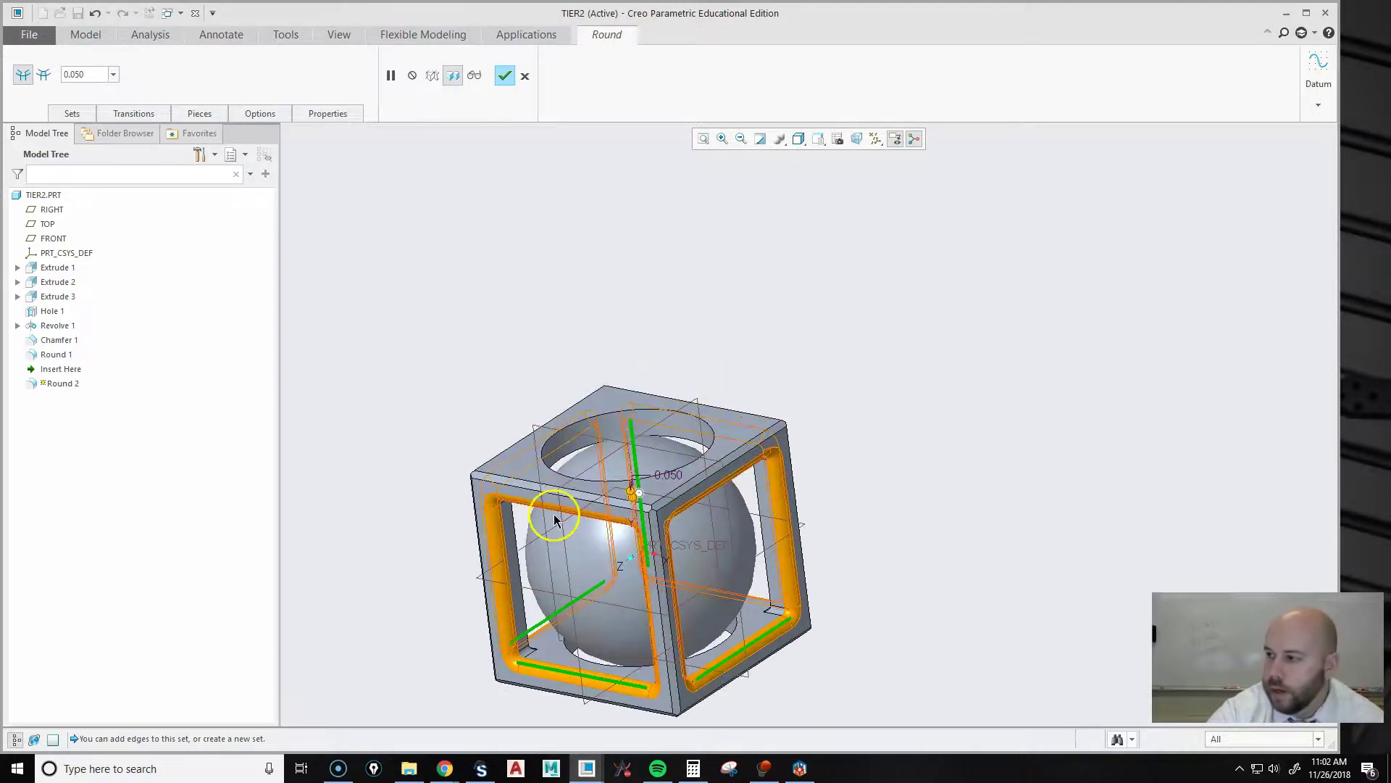
Step: Add the circular edges of the top and bottom holes to the 0.050 round set and complete the round
scroll(677, 435, up, 1)
ctrl+click(600, 411)
ctrl+click(531, 466)
scroll(530, 467, down, 2)
middle_drag(531, 467, 673, 614)
scroll(677, 565, up, 4)
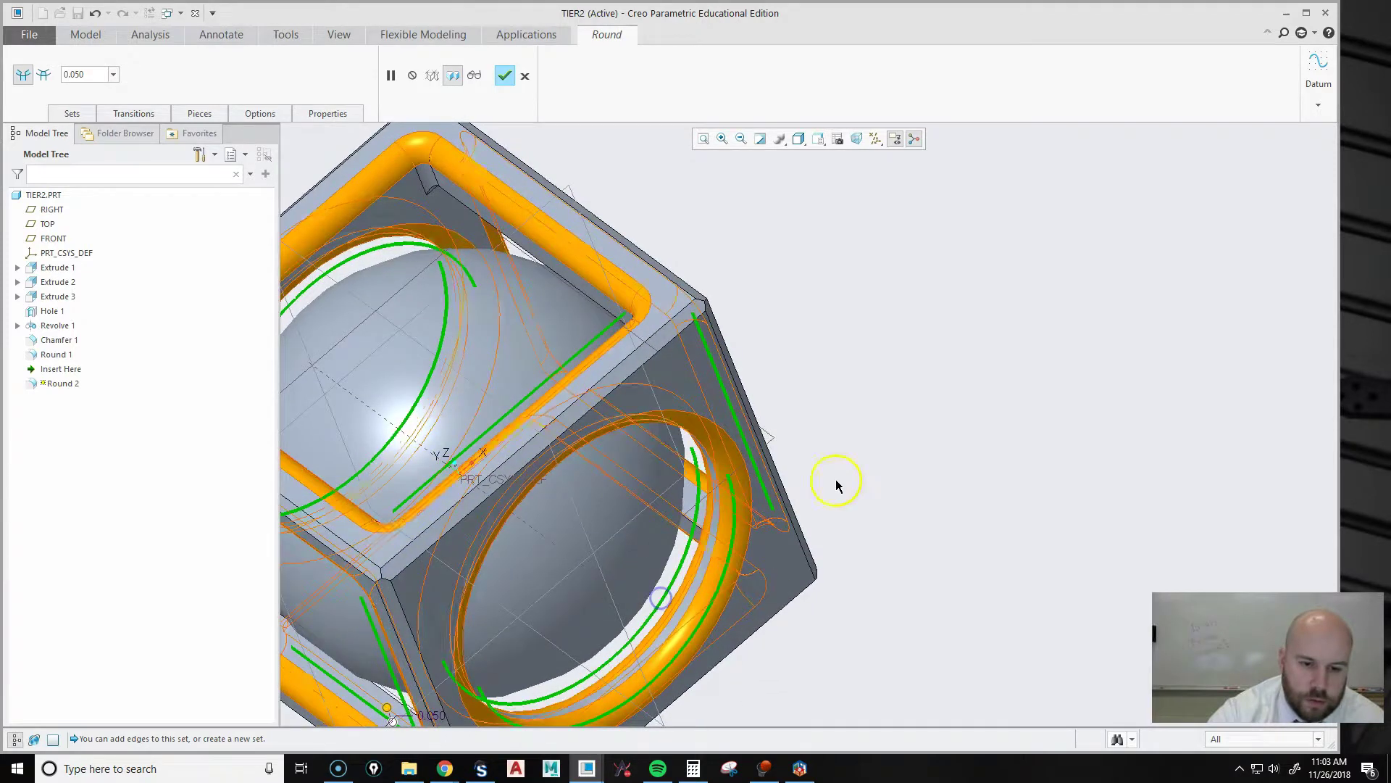
scroll(833, 481, down, 4)
middle_drag(783, 403, 894, 475)
click(505, 76)
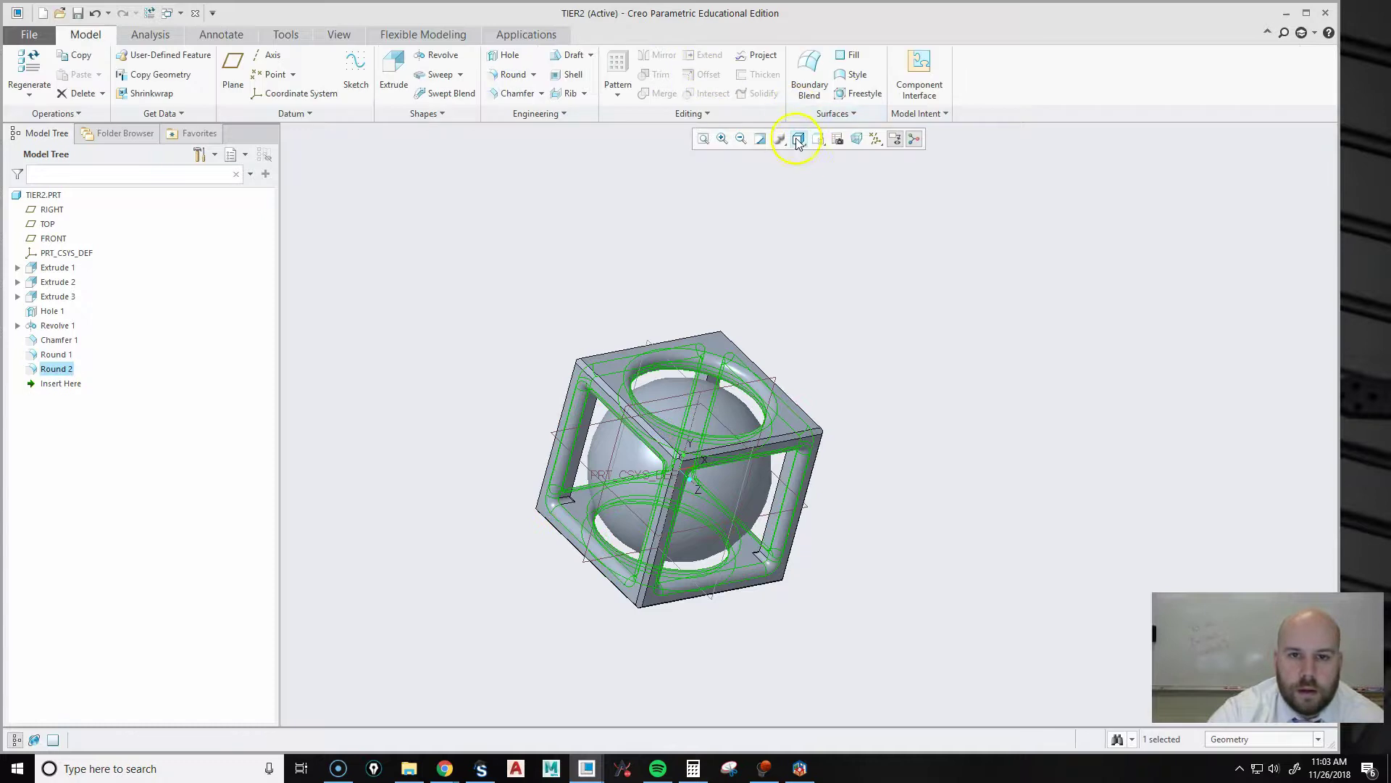
Step: Display the model shaded with edges and set it to the default orientation
click(798, 139)
click(768, 171)
click(820, 139)
click(754, 165)
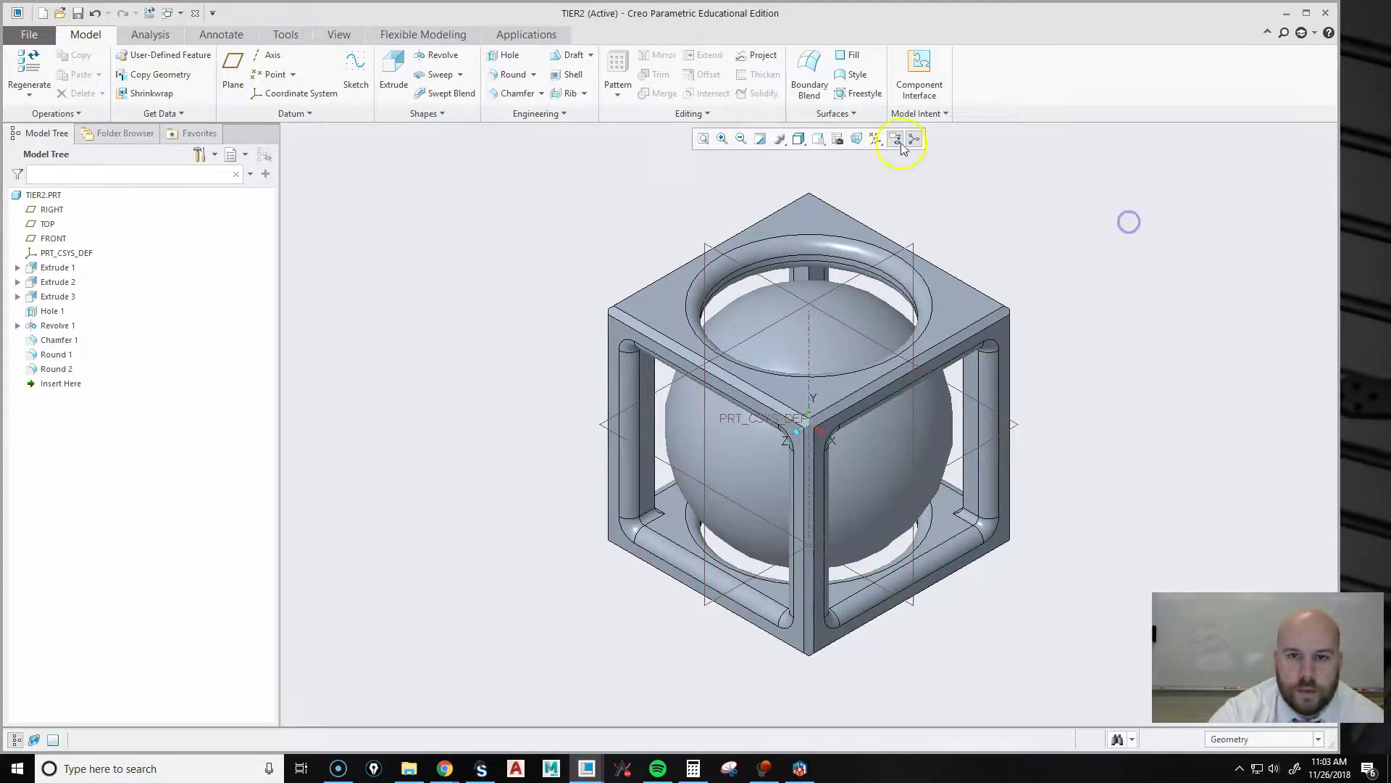
Step: Hide all datum axes, points, coordinate systems and planes in the model display
click(875, 139)
click(875, 139)
click(875, 140)
click(842, 156)
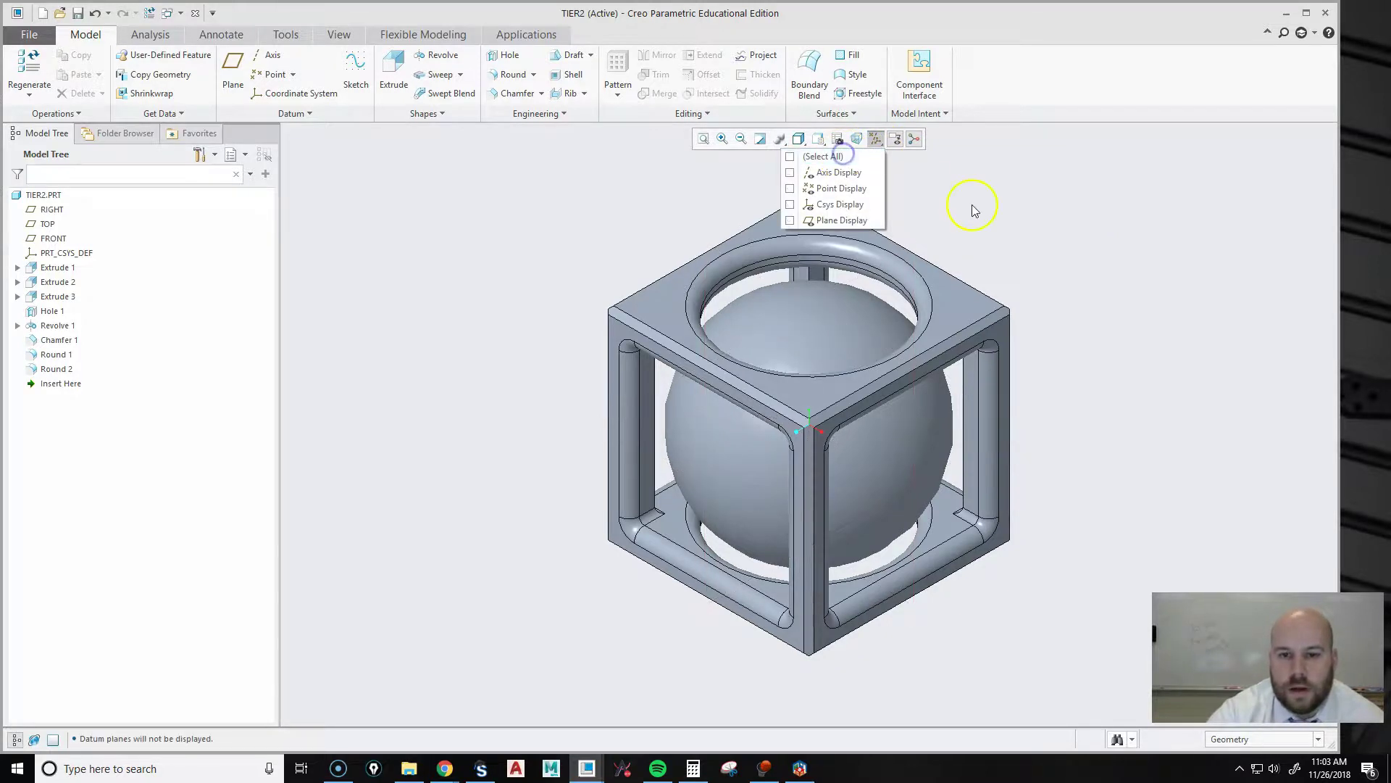
click(1127, 250)
Step: Inspect the finished part from another angle and return it to the standard orientation
mouse_move(1127, 247)
middle_down()
mouse_move(1029, 308)
mouse_move(1098, 274)
mouse_move(1072, 177)
mouse_move(1046, 314)
mouse_move(947, 348)
mouse_move(959, 352)
middle_up()
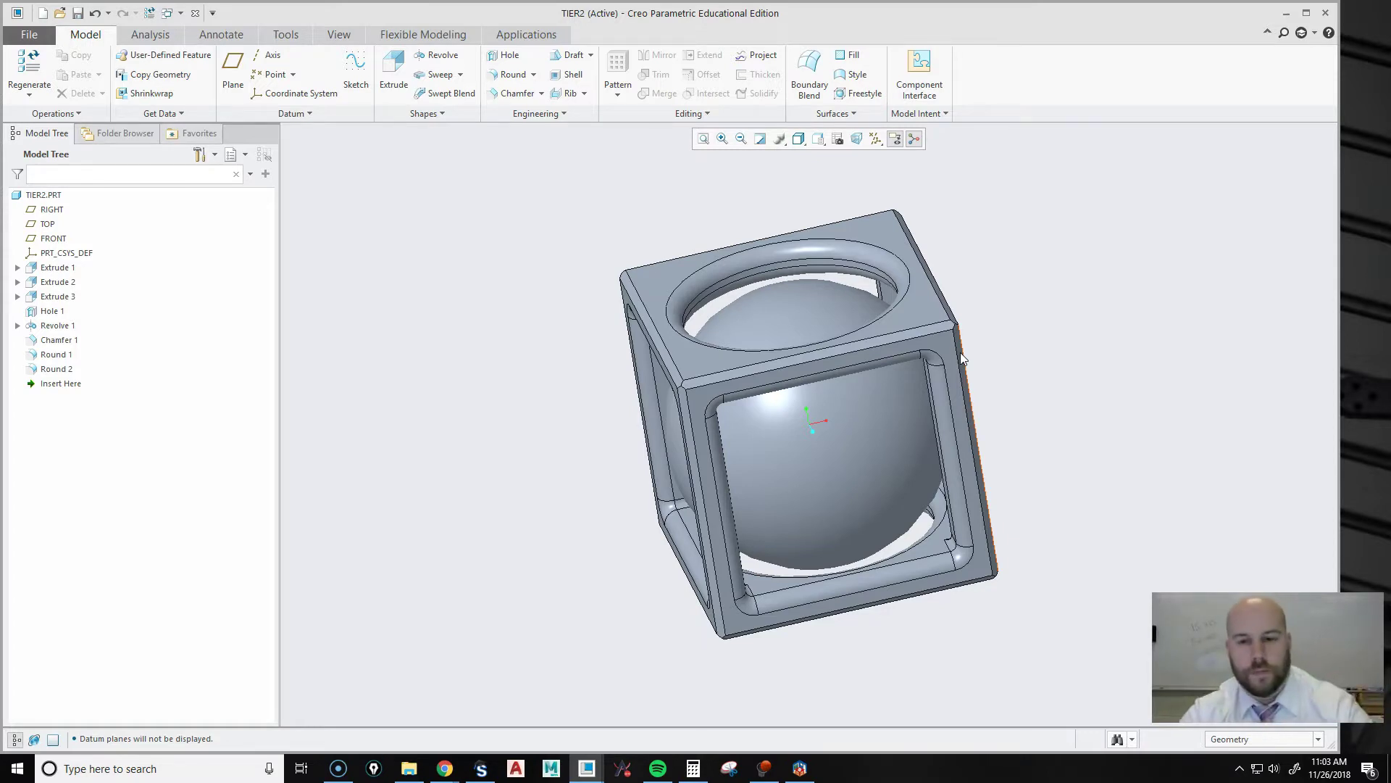
click(819, 145)
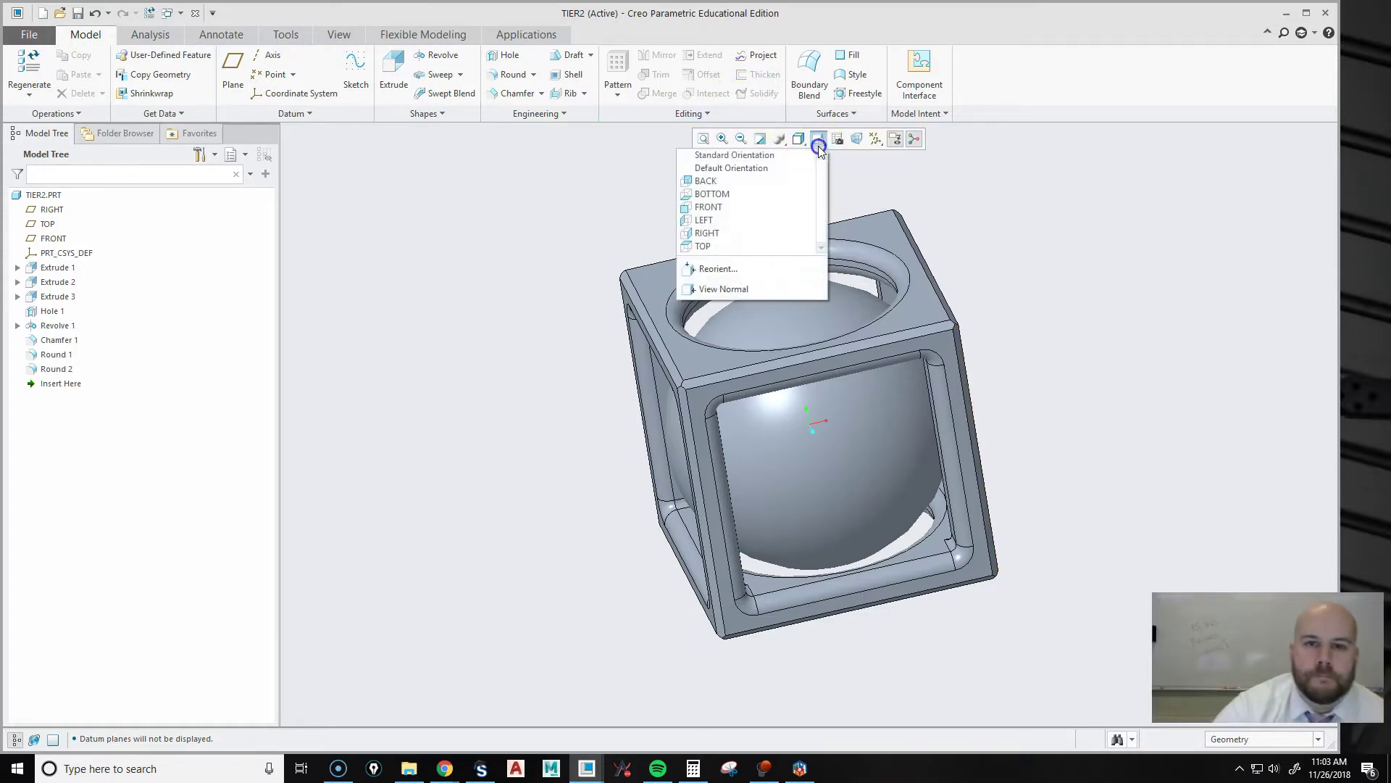
click(772, 155)
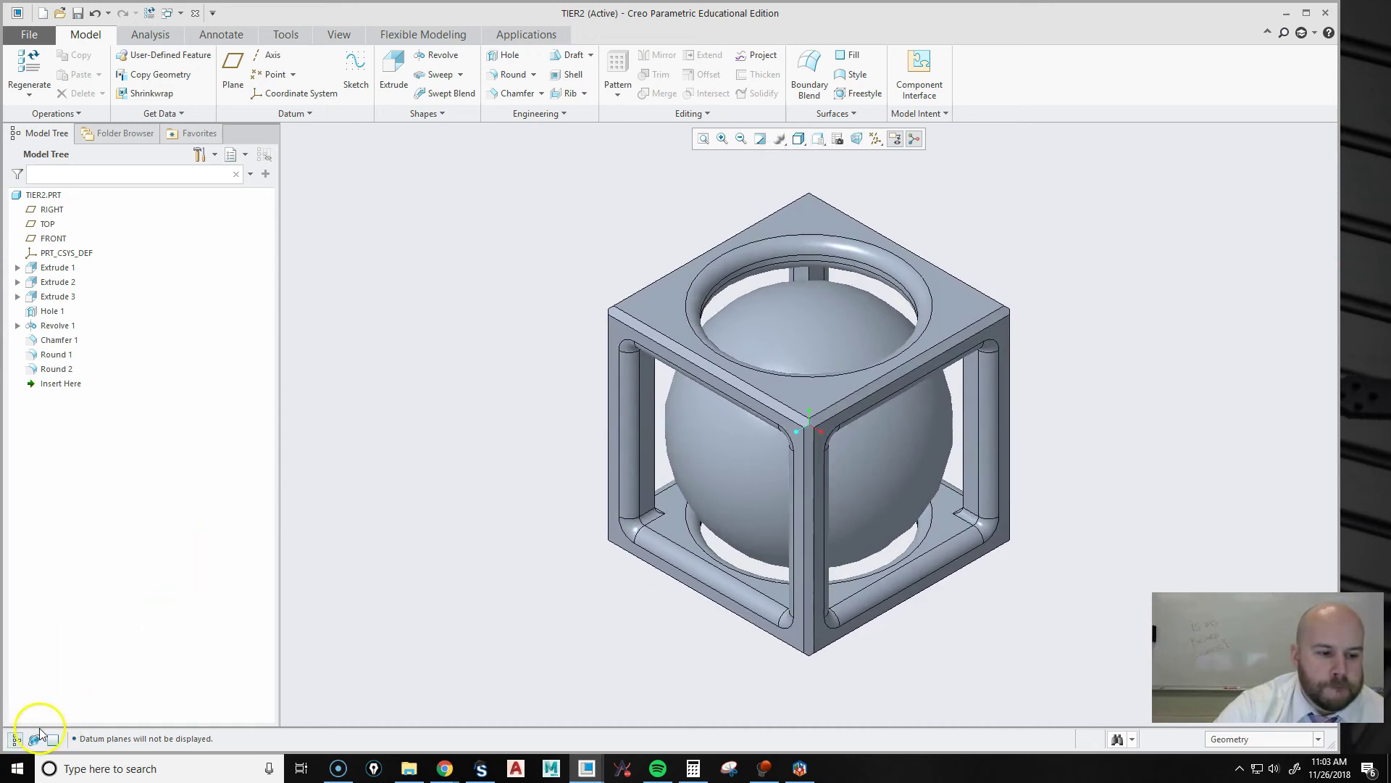